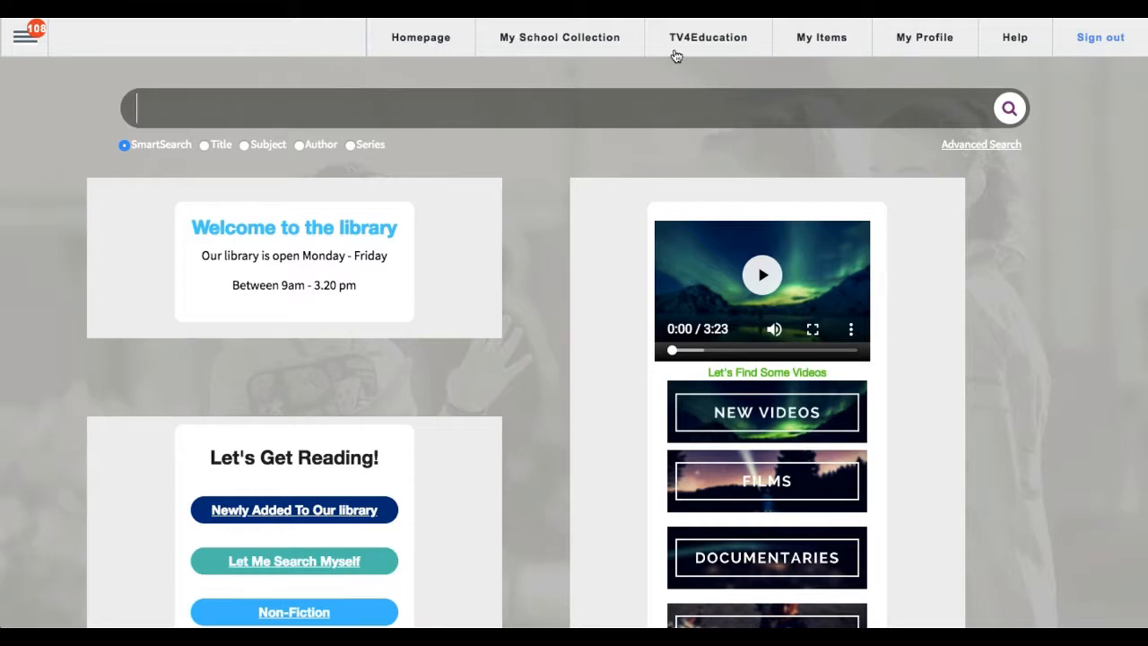
Step: Open the TV4Education page, narrow the browser window and expand the collapsed shortcuts
{"action": "left_click", "coordinate": [719, 41]}
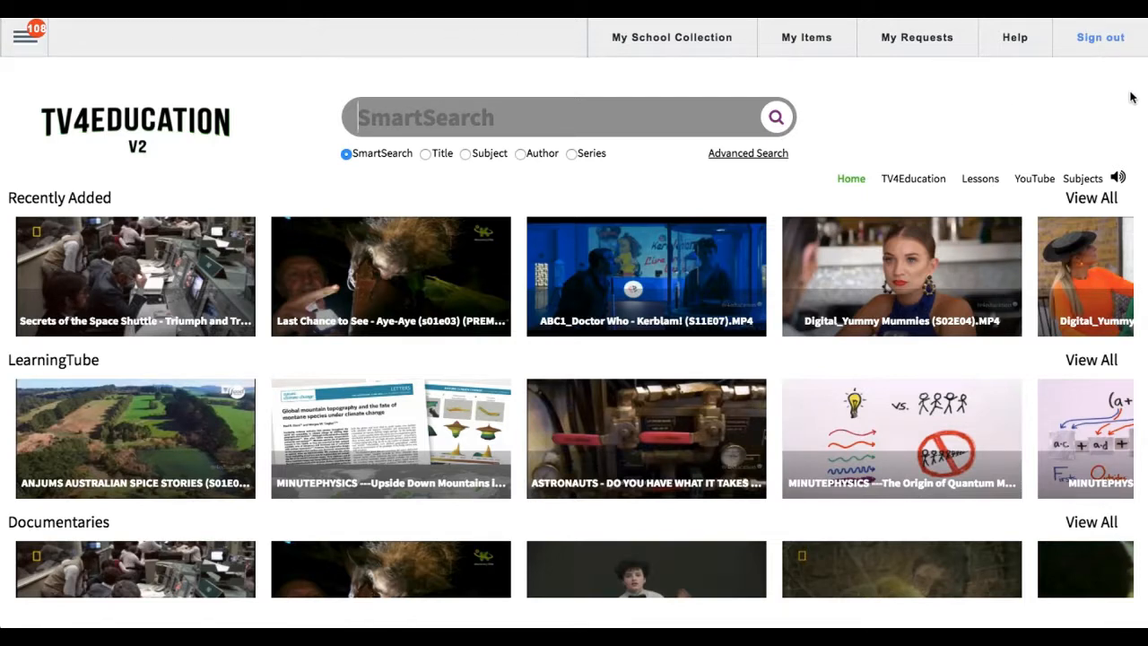
{"action": "left_click_drag", "start_coordinate": [1146, 99], "coordinate": [443, 80]}
{"action": "left_click", "coordinate": [248, 43]}
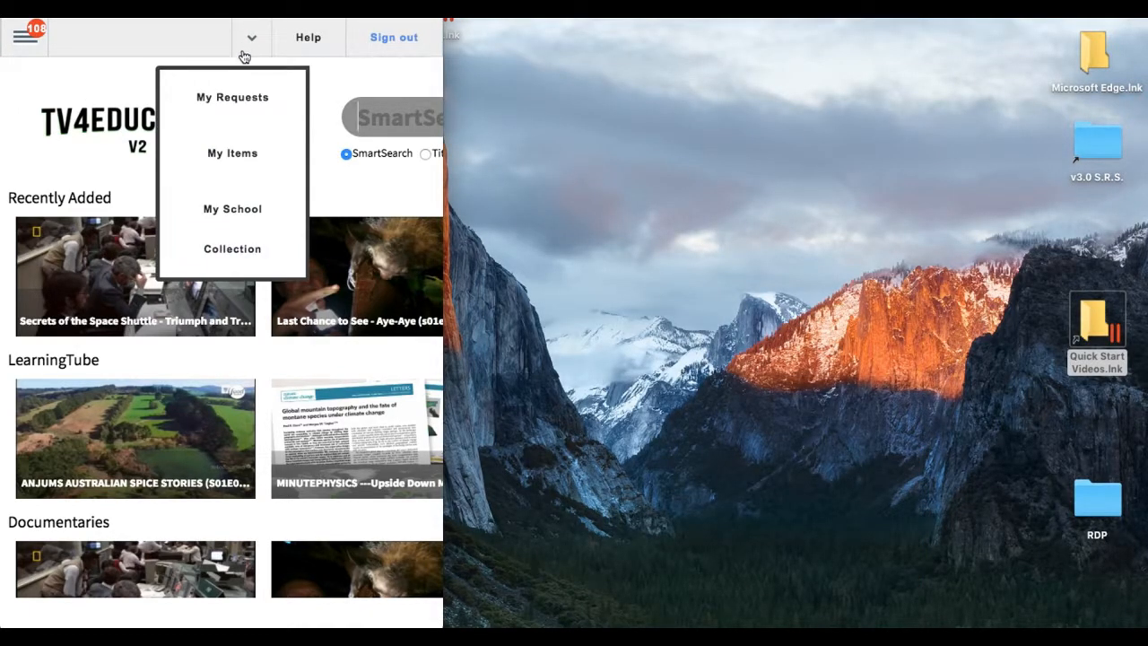
Step: Go to My School Collection from the collapsed shortcuts, widen the window back to full width and reload the page
{"action": "left_click", "coordinate": [246, 221]}
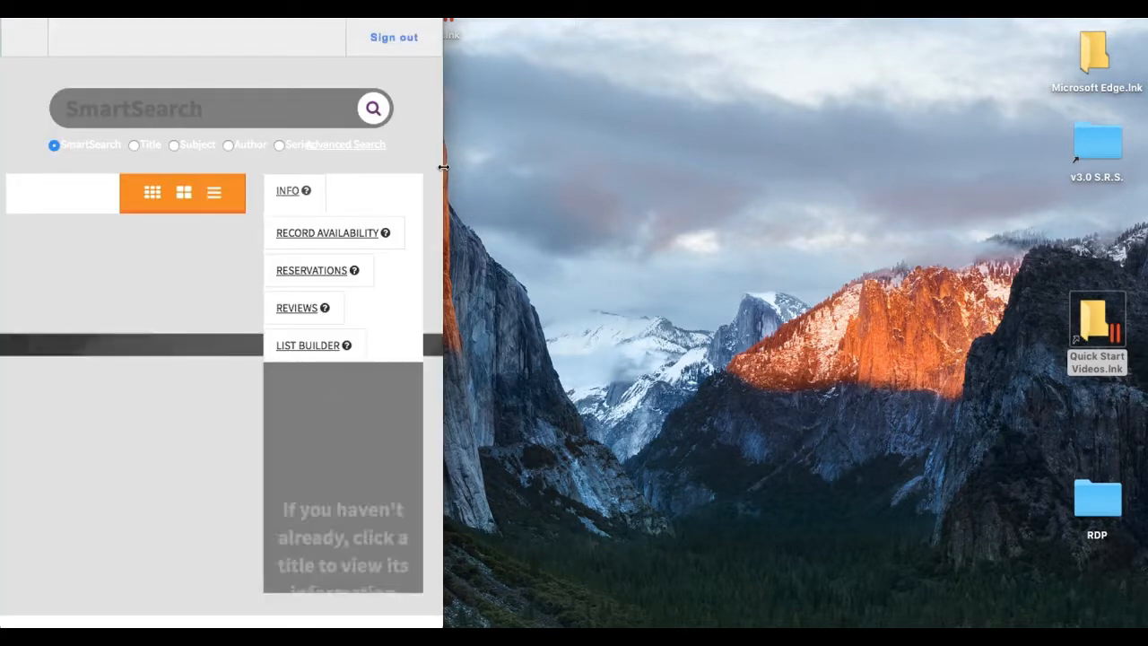
{"action": "left_click_drag", "start_coordinate": [443, 166], "coordinate": [1146, 346]}
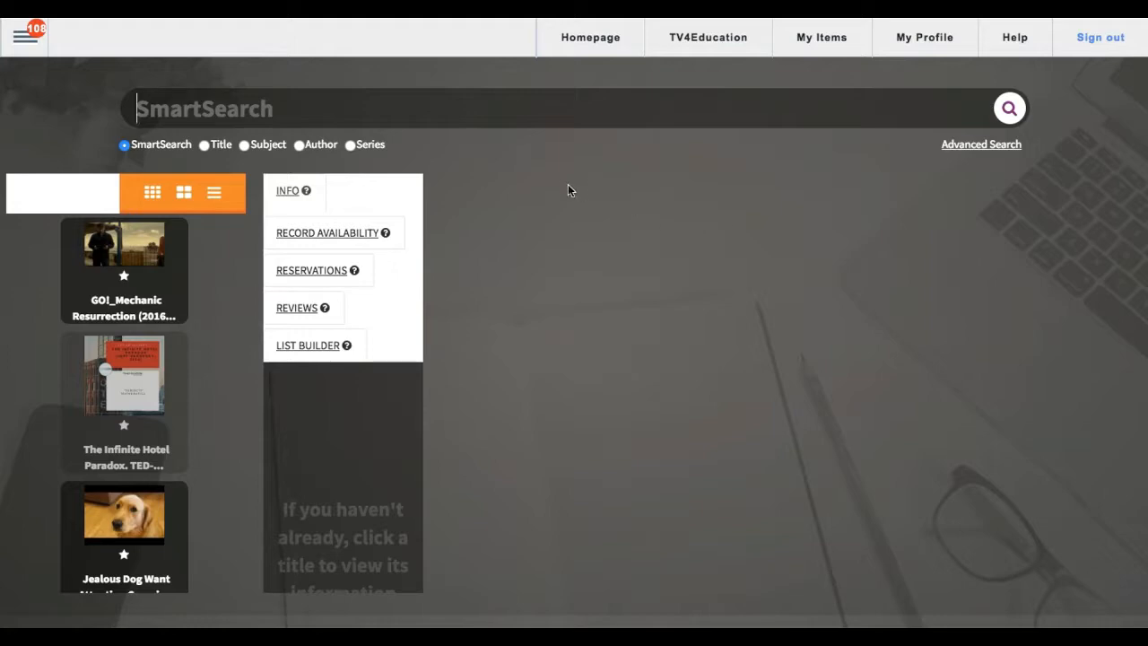
{"action": "key", "text": "super+r"}
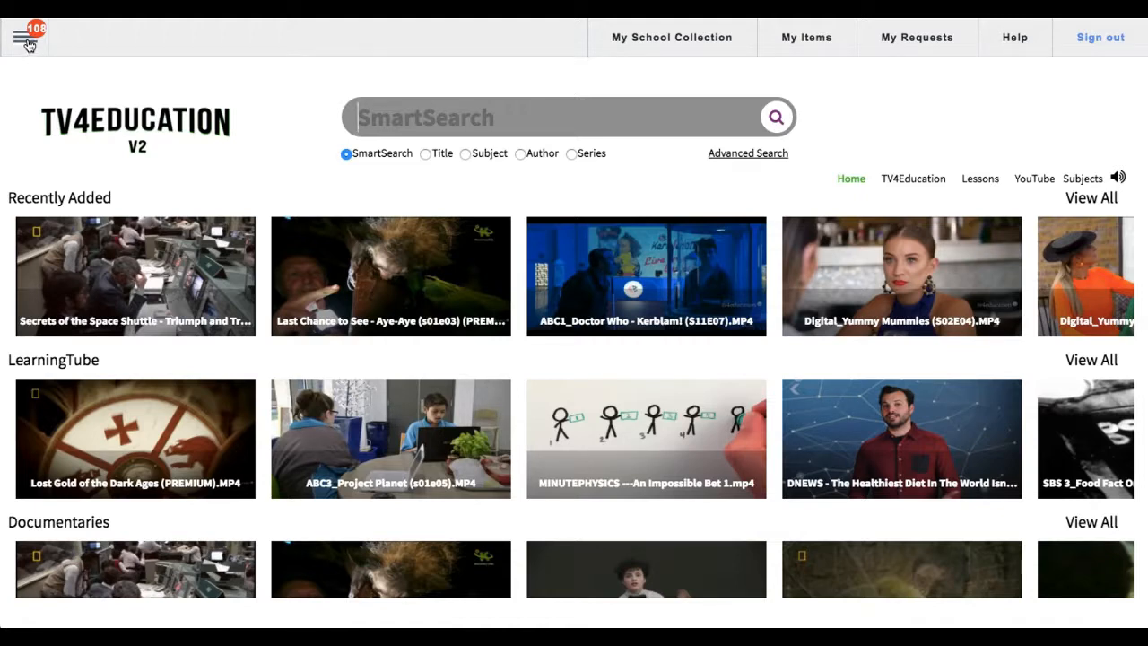
Step: Open the Catalogue page from the main navigation
{"action": "left_click", "coordinate": [30, 49]}
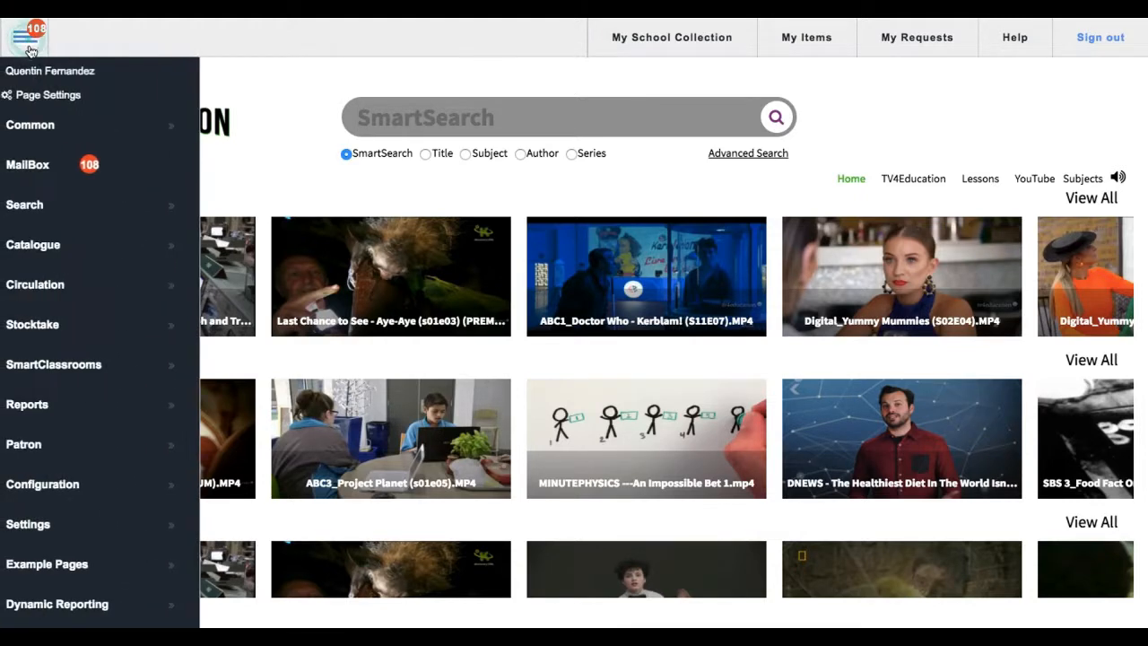
{"action": "left_click", "coordinate": [62, 251]}
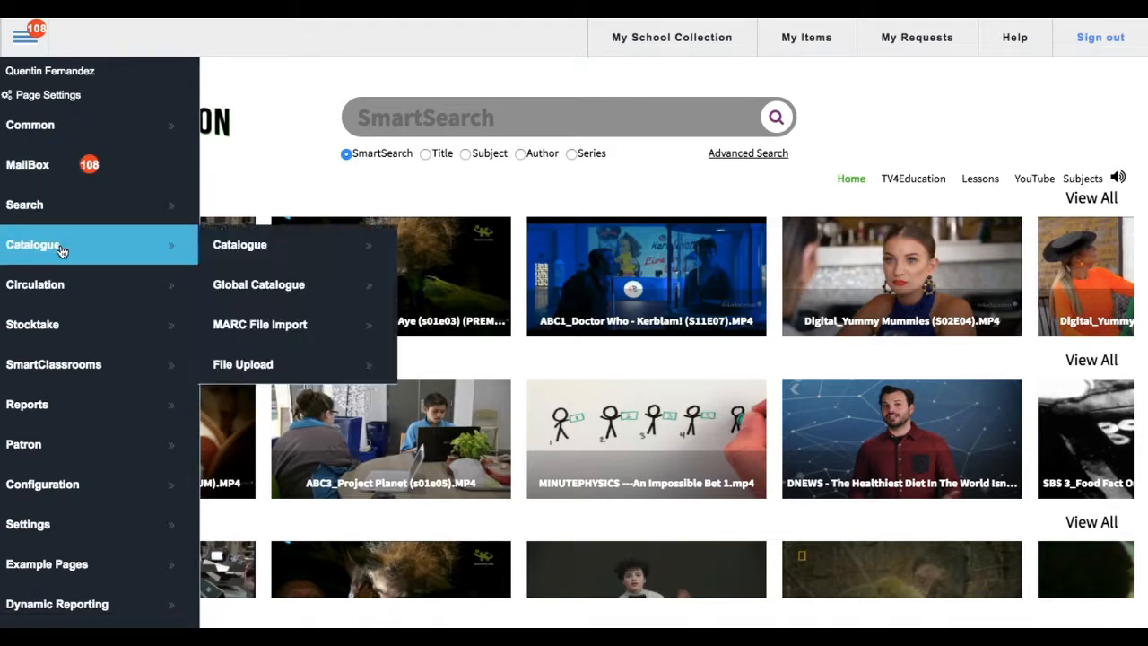
{"action": "left_click", "coordinate": [250, 257]}
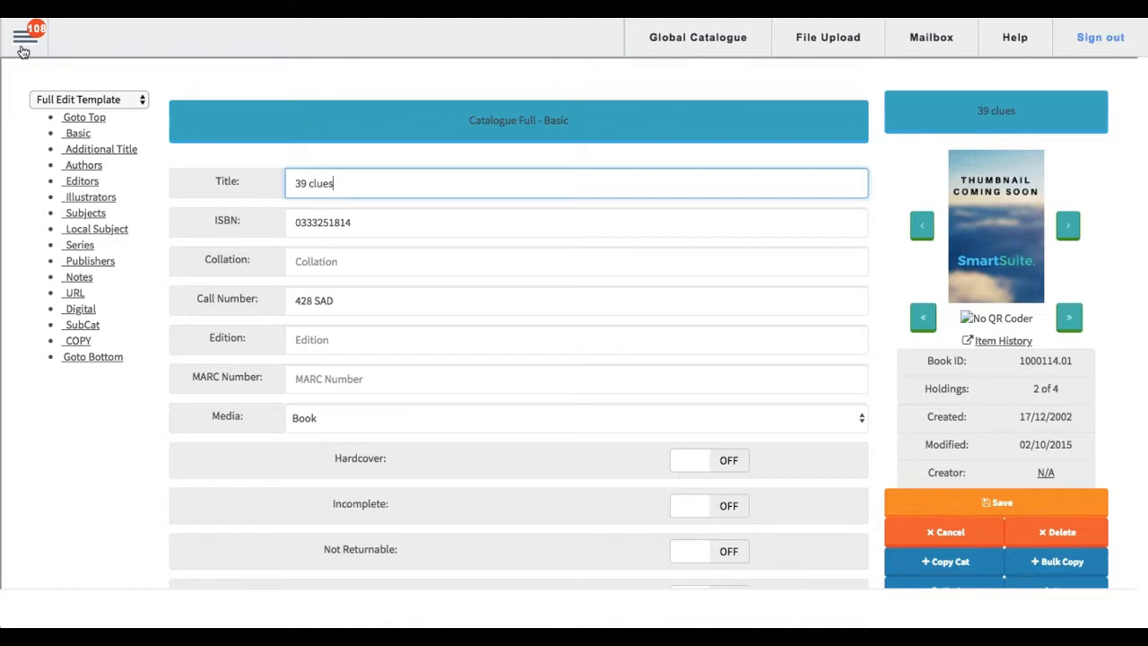
Step: Open the catalogue page's settings and bring up the blank new entry in its shortcut configuration
{"action": "left_click", "coordinate": [26, 45]}
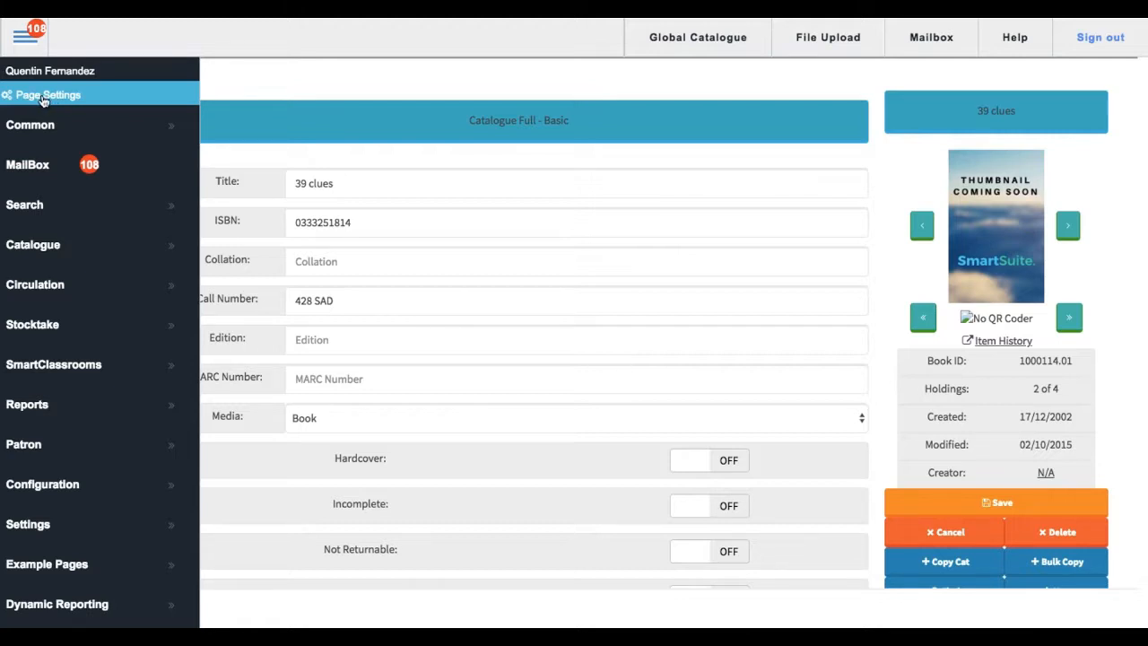
{"action": "left_click", "coordinate": [43, 96]}
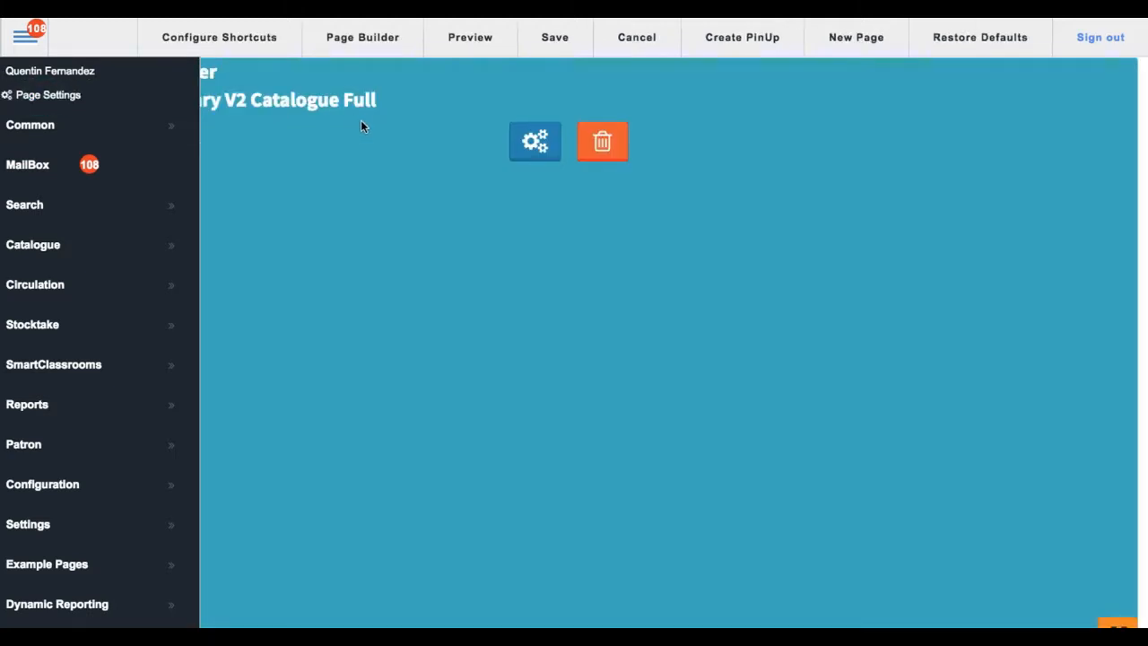
{"action": "left_click", "coordinate": [326, 148]}
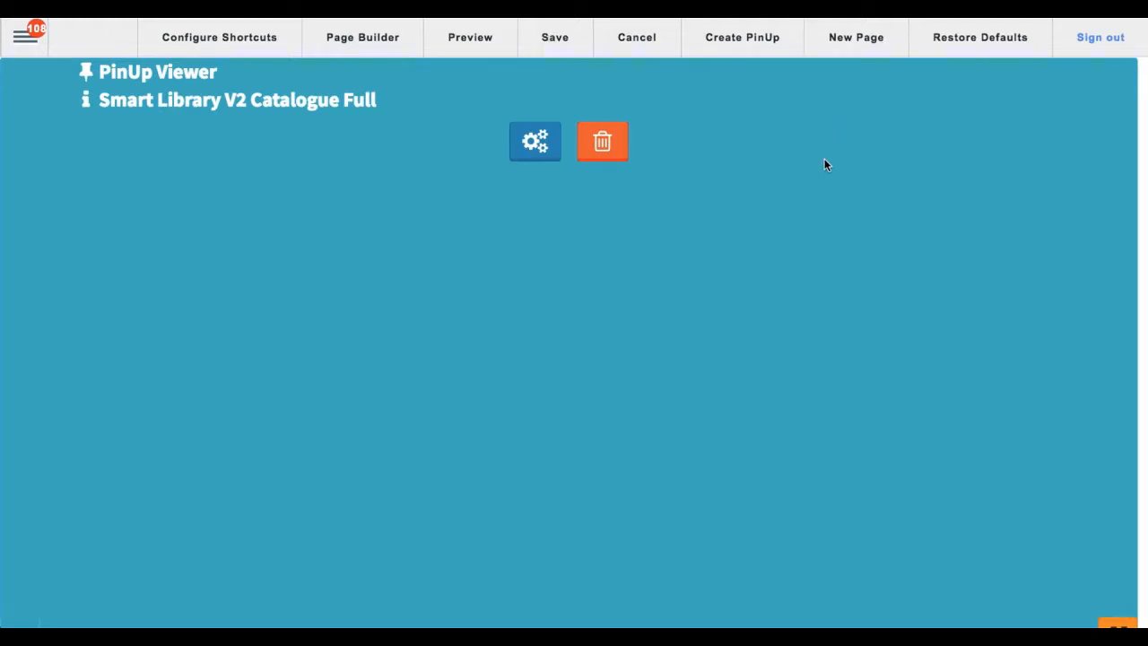
{"action": "left_click", "coordinate": [203, 44]}
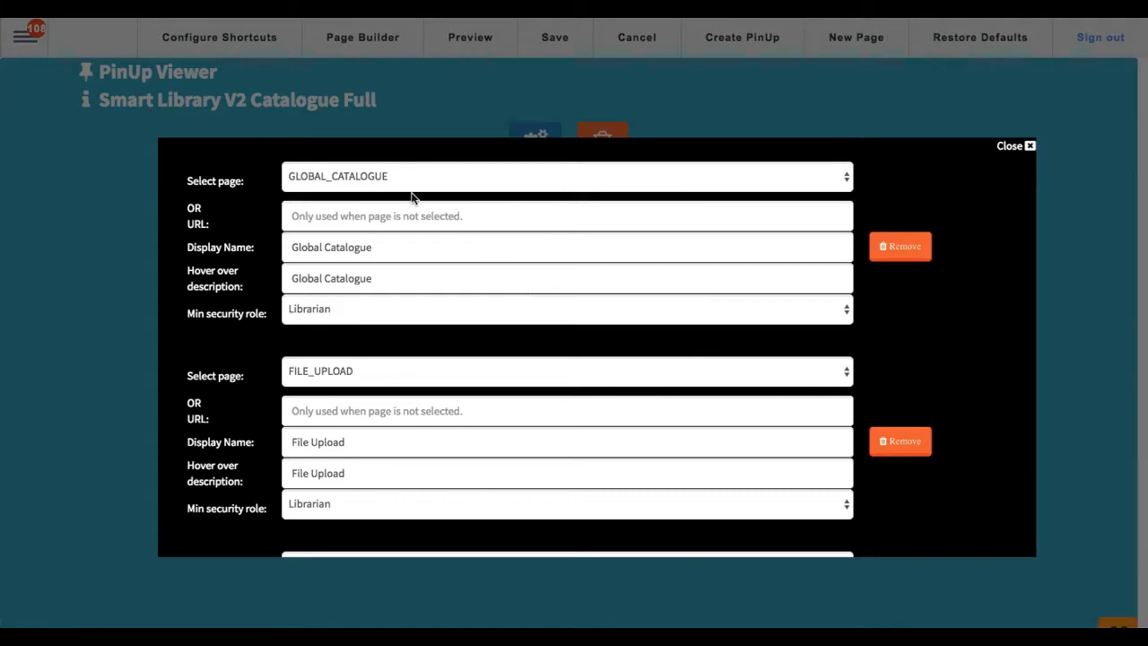
{"action": "scroll", "coordinate": [411, 197], "scroll_direction": "down", "scroll_amount": 3}
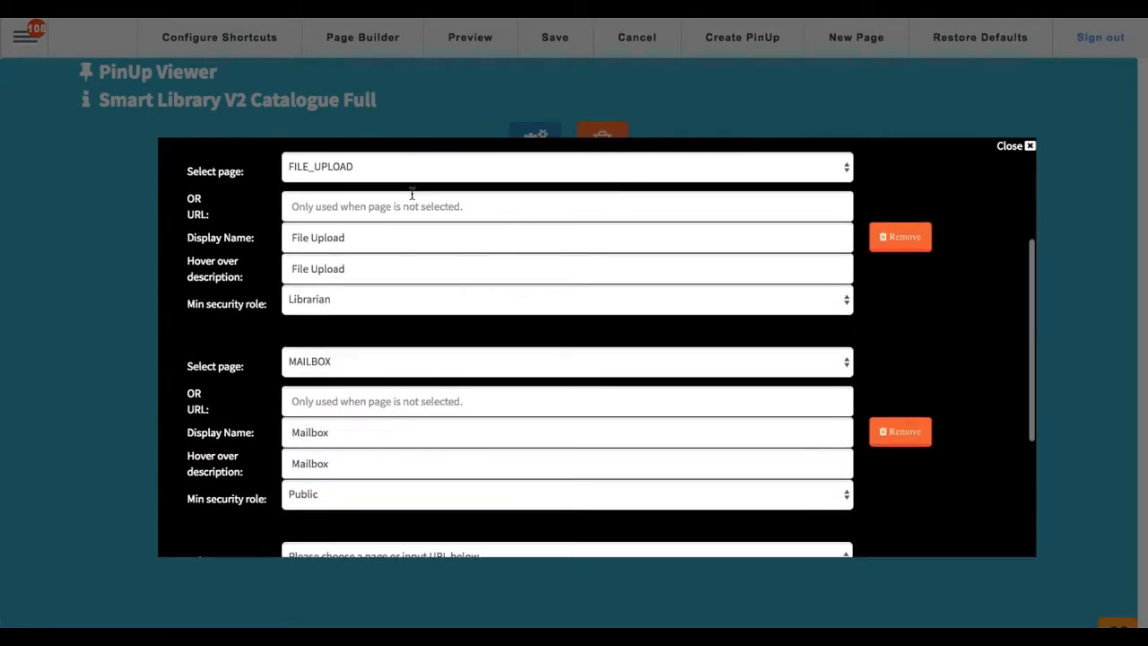
{"action": "scroll", "coordinate": [411, 195], "scroll_direction": "down", "scroll_amount": 4}
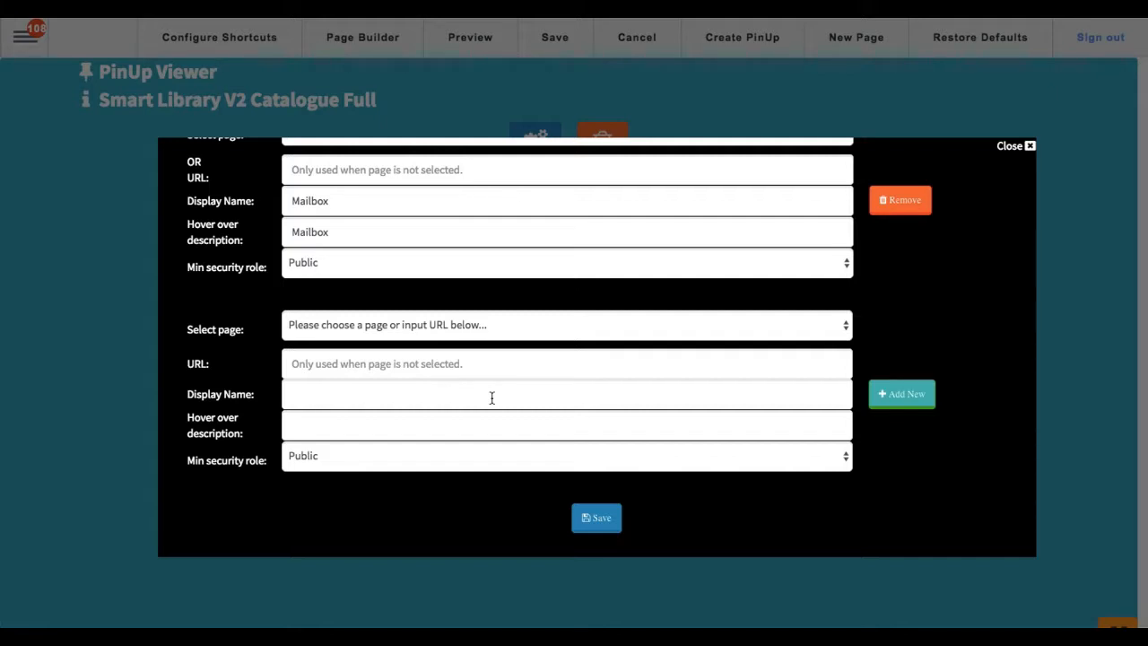
Step: Choose CIRCULATION as the target page of the new shortcut
{"action": "left_click", "coordinate": [465, 328]}
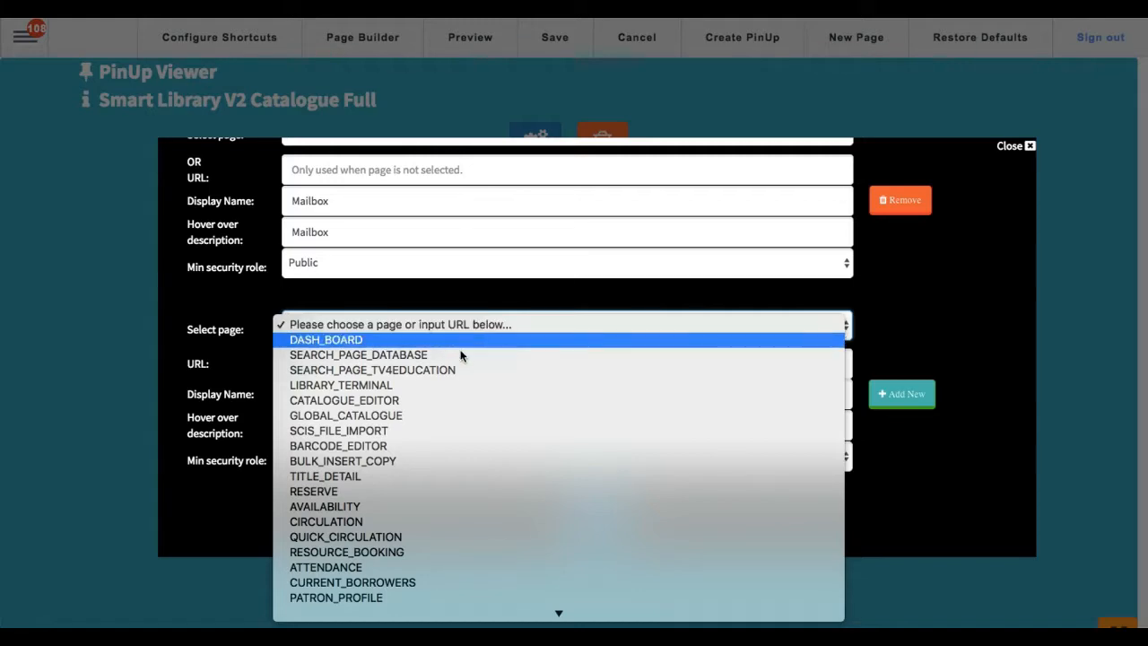
{"action": "scroll", "coordinate": [450, 393], "scroll_direction": "down", "scroll_amount": 5}
{"action": "scroll", "coordinate": [448, 395], "scroll_direction": "down", "scroll_amount": 15}
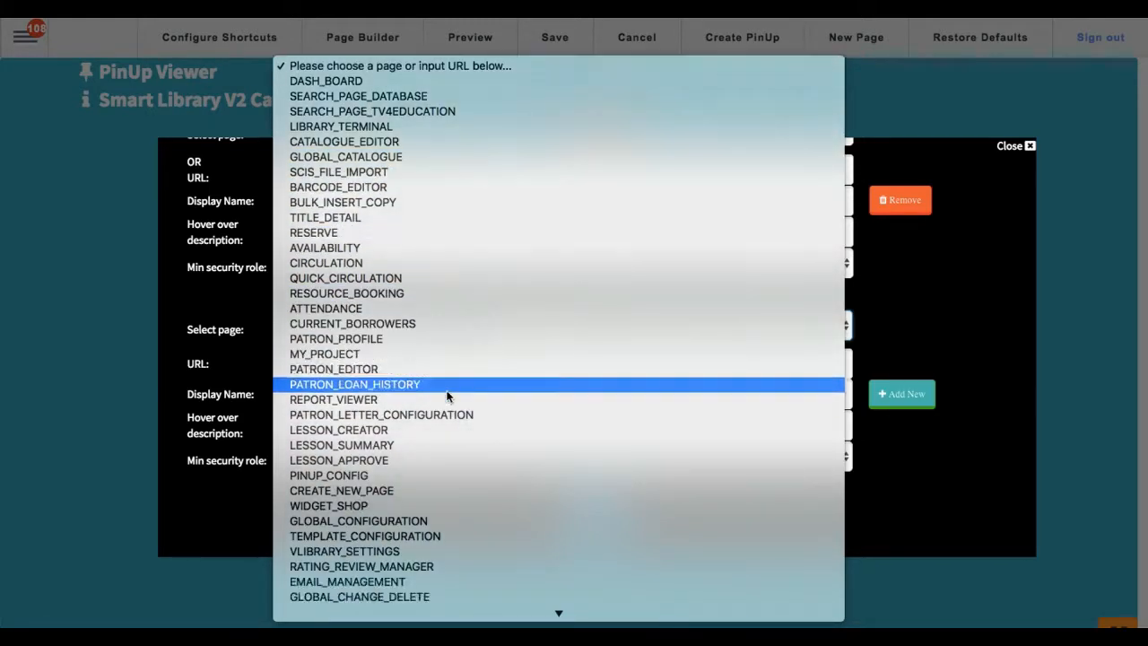
{"action": "scroll", "coordinate": [449, 395], "scroll_direction": "down", "scroll_amount": 4}
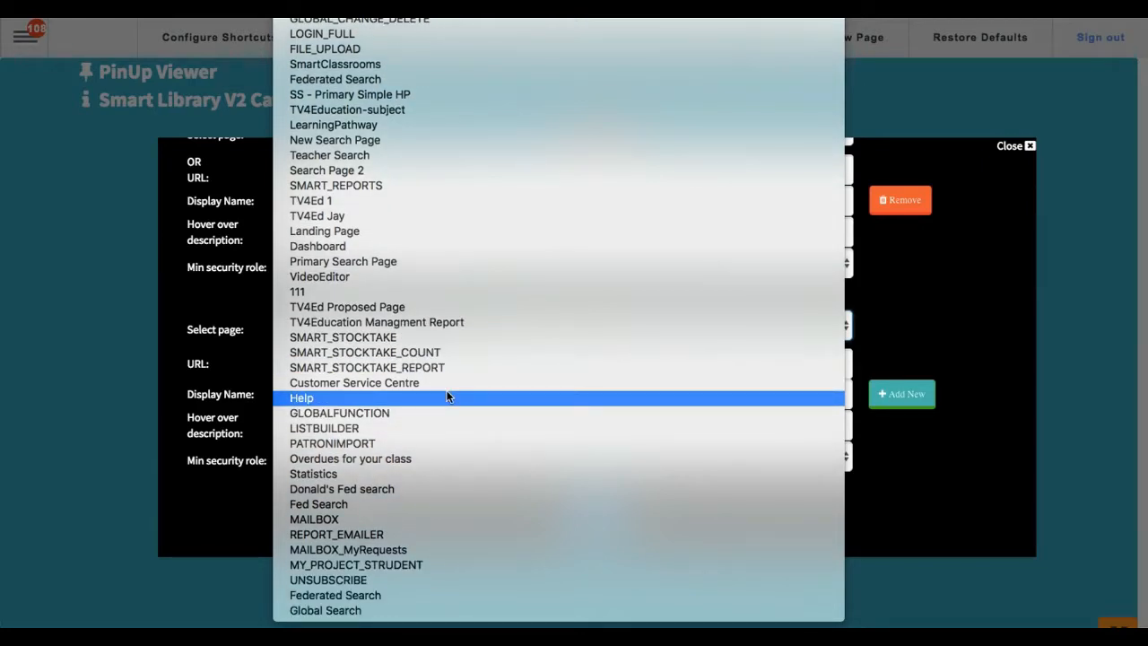
{"action": "scroll", "coordinate": [448, 395], "scroll_direction": "up", "scroll_amount": 11}
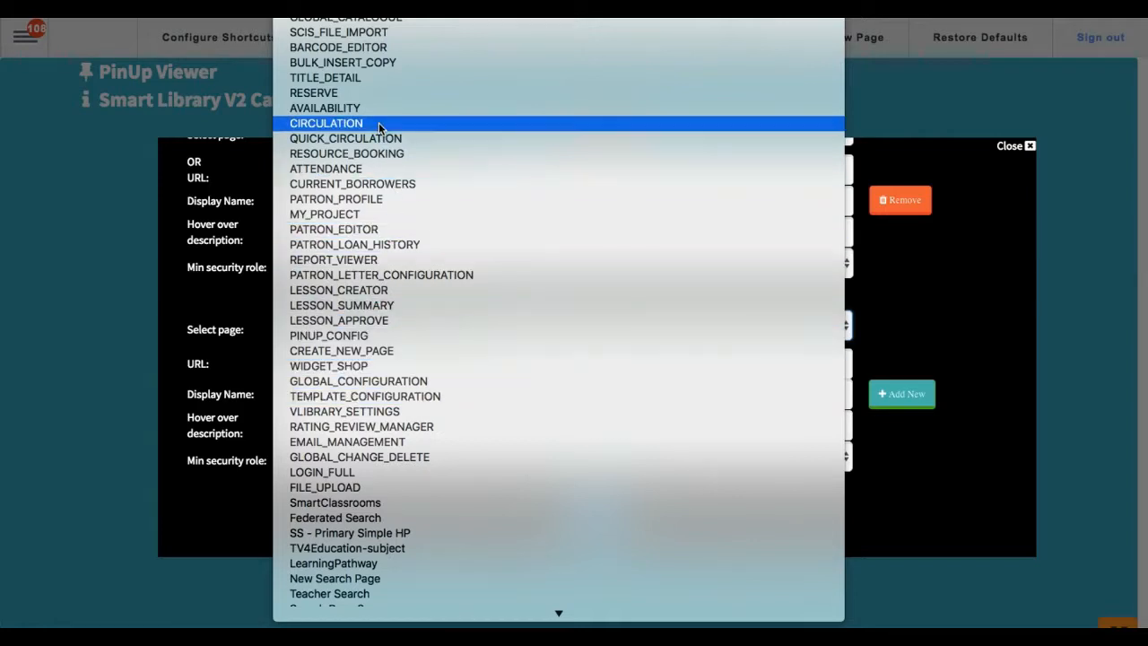
{"action": "left_click", "coordinate": [368, 125]}
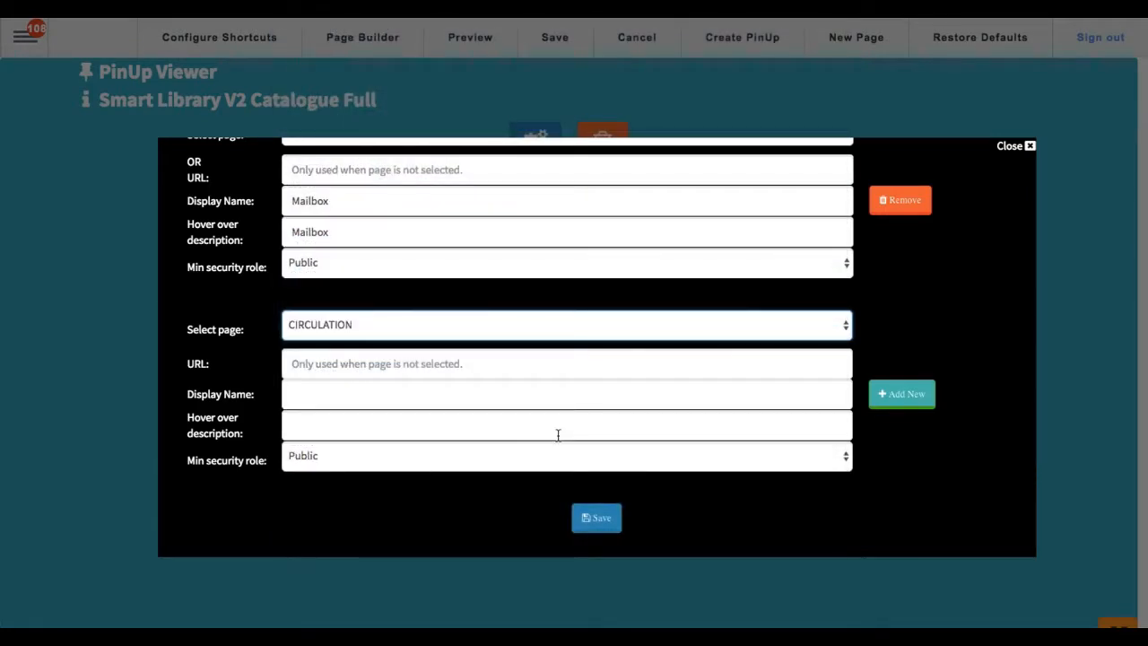
Step: Give the new shortcut the display name "Circulation" and the hover-over description "Loaning and Returning"
{"action": "left_click", "coordinate": [516, 397]}
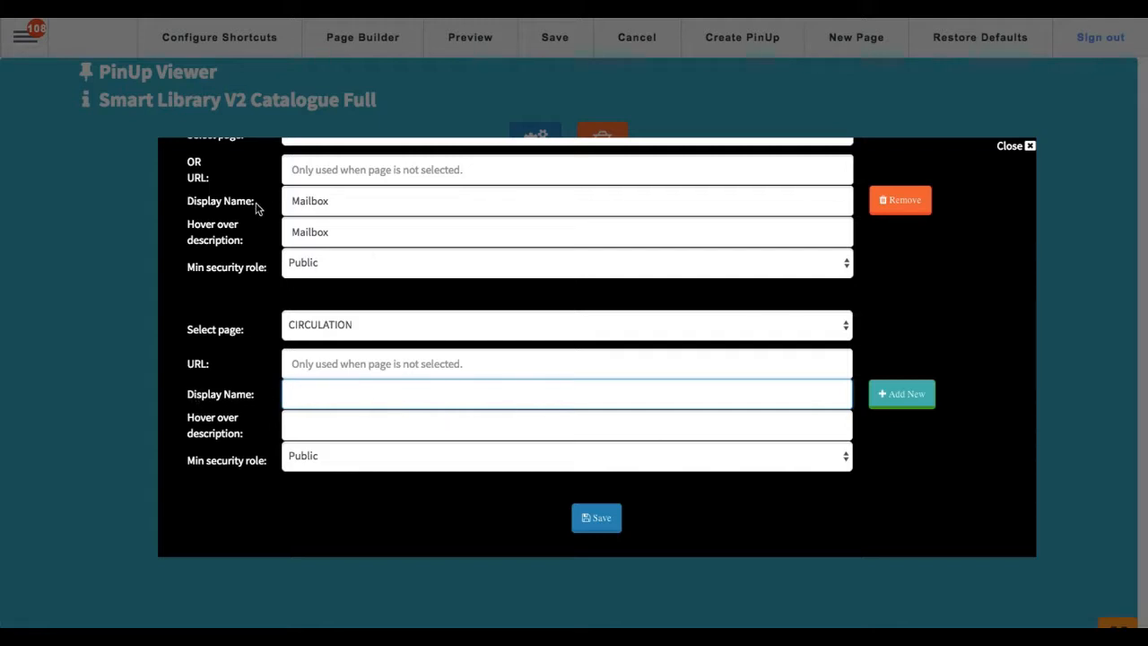
{"action": "type", "text": "Circulation"}
{"action": "left_click", "coordinate": [326, 428]}
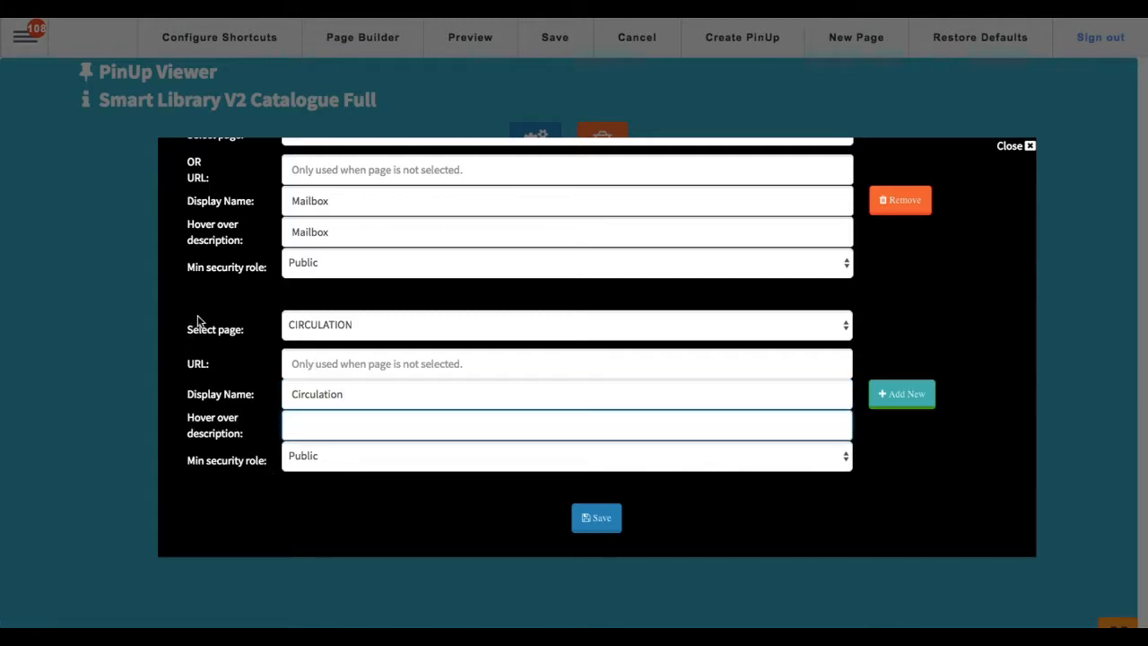
{"action": "type", "text": "Loaning and Ret"}
{"action": "type", "text": "urning"}
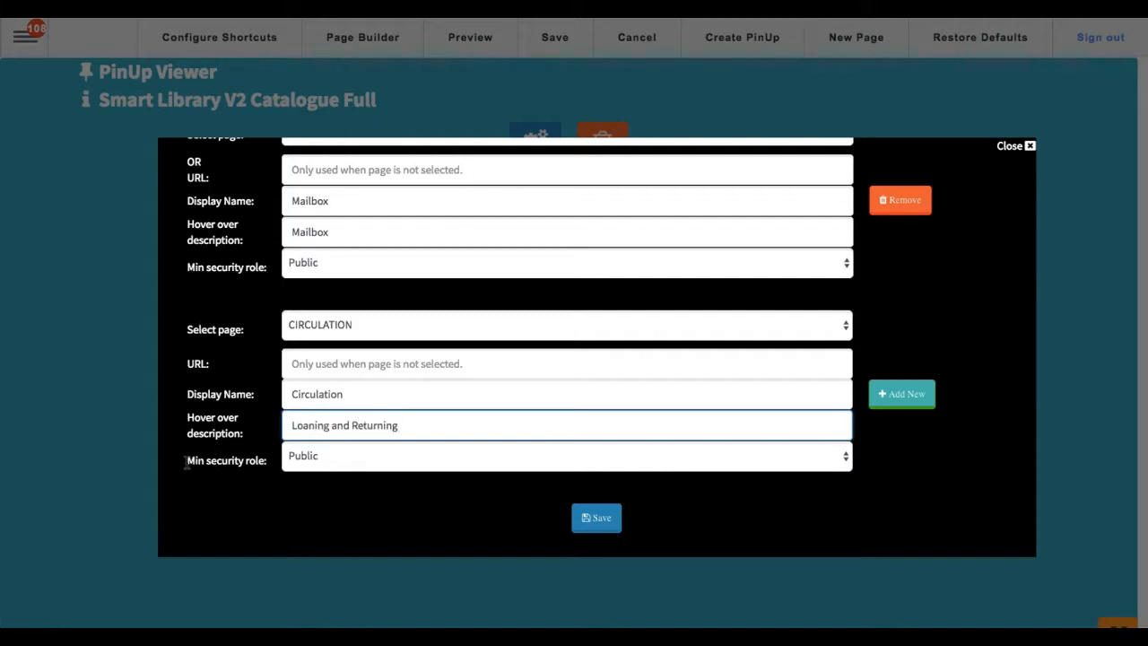
Step: Set the new shortcut's minimum security role to Librarian and add it to the shortcut list
{"action": "left_click_drag", "start_coordinate": [188, 461], "coordinate": [268, 461]}
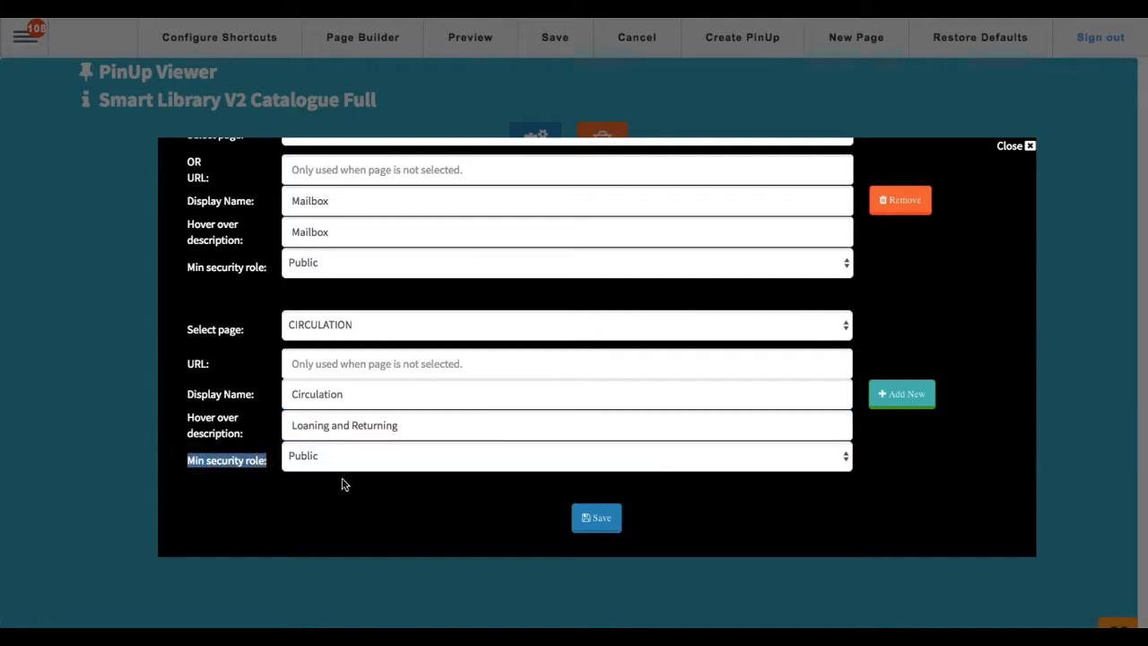
{"action": "left_click", "coordinate": [299, 454]}
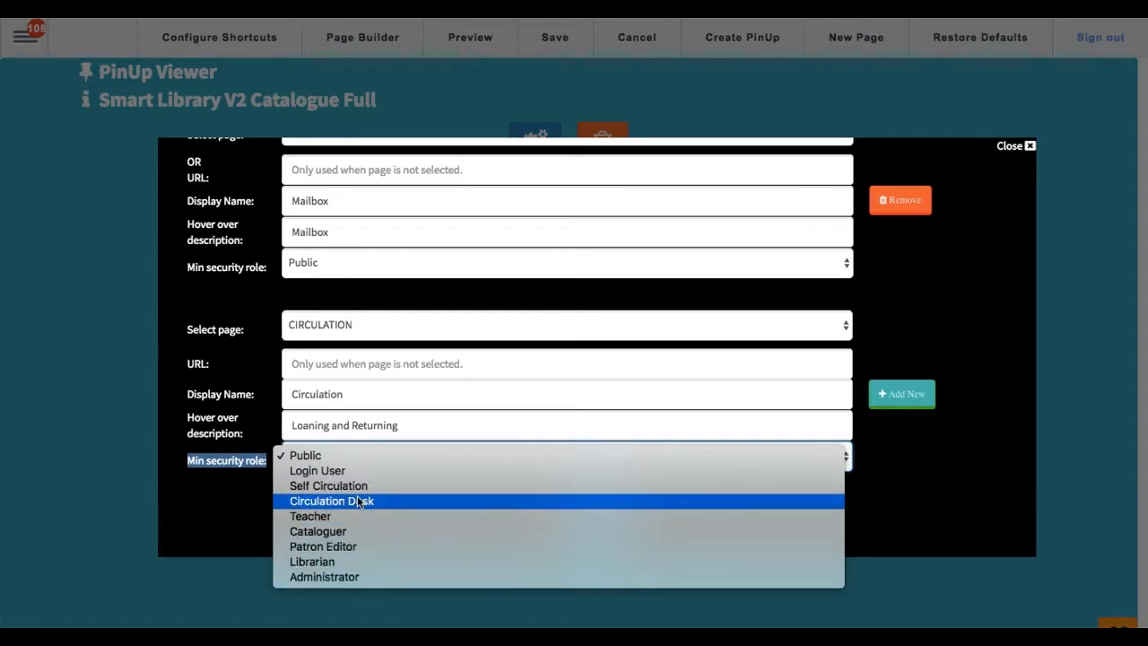
{"action": "left_click", "coordinate": [331, 562]}
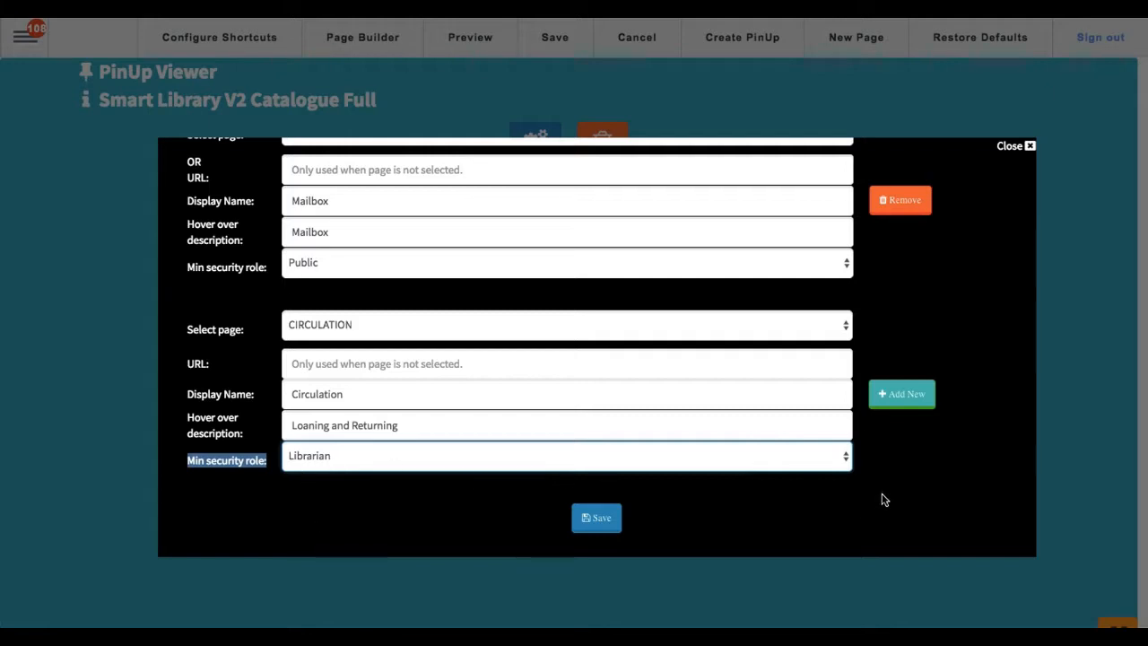
{"action": "left_click", "coordinate": [902, 402]}
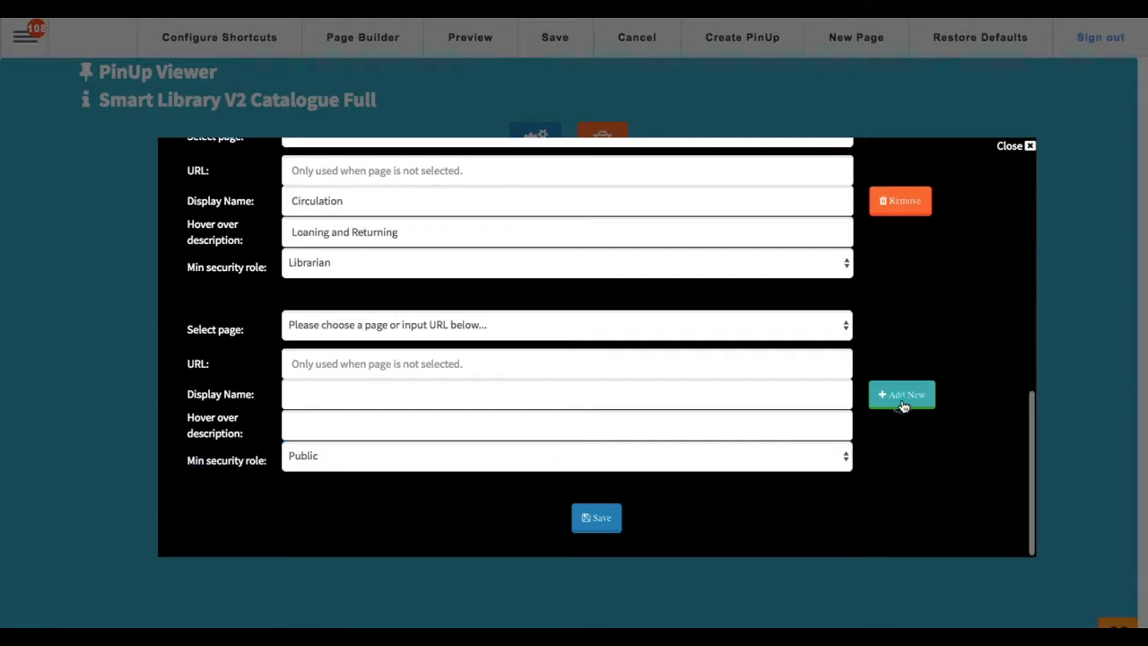
Step: Save the catalogue page's shortcut configuration and its page settings, acknowledging each confirmation
{"action": "scroll", "coordinate": [602, 367], "scroll_direction": "up", "scroll_amount": 3}
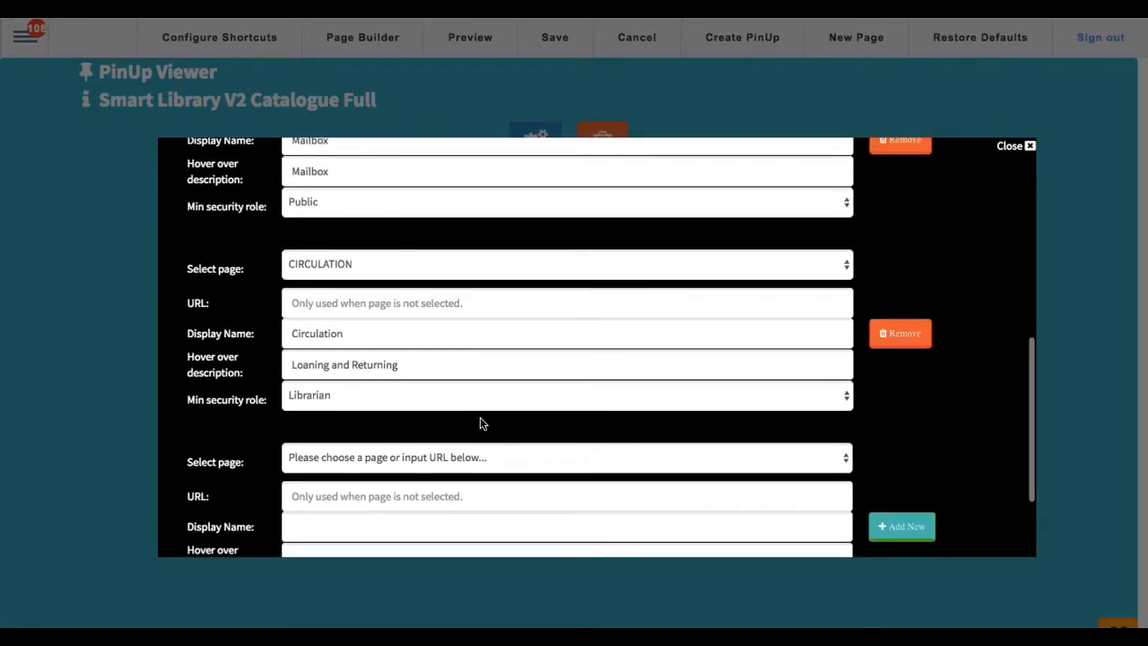
{"action": "scroll", "coordinate": [479, 420], "scroll_direction": "up", "scroll_amount": 3}
{"action": "scroll", "coordinate": [480, 420], "scroll_direction": "down", "scroll_amount": 6}
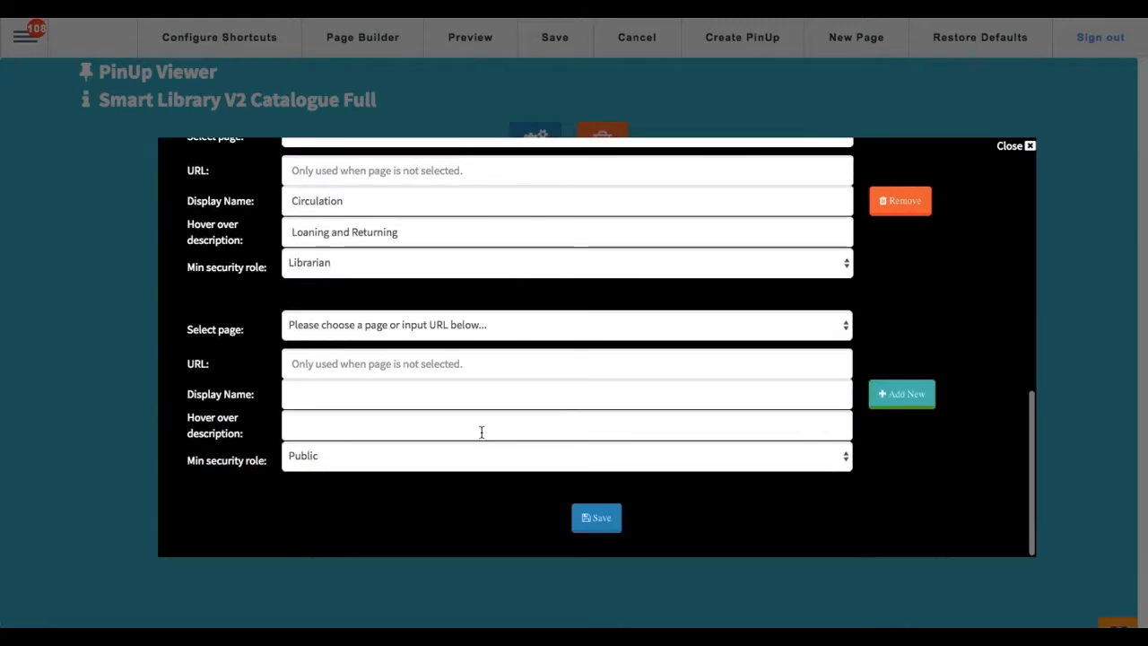
{"action": "left_click", "coordinate": [596, 517]}
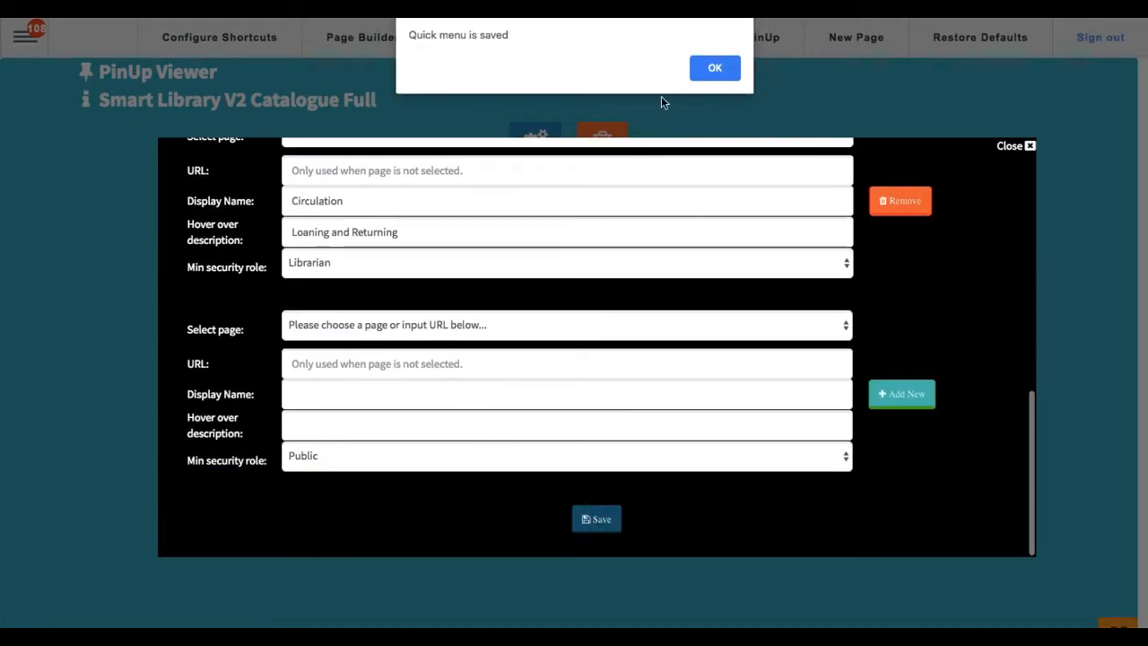
{"action": "left_click", "coordinate": [715, 70]}
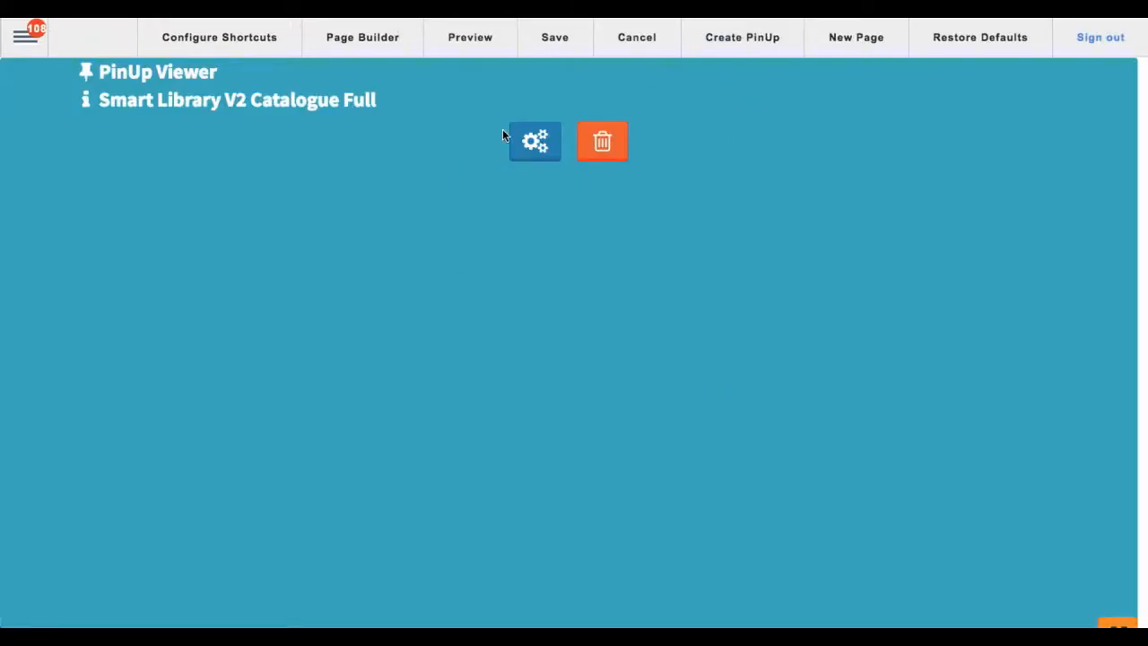
{"action": "left_click", "coordinate": [552, 43]}
{"action": "left_click", "coordinate": [717, 83]}
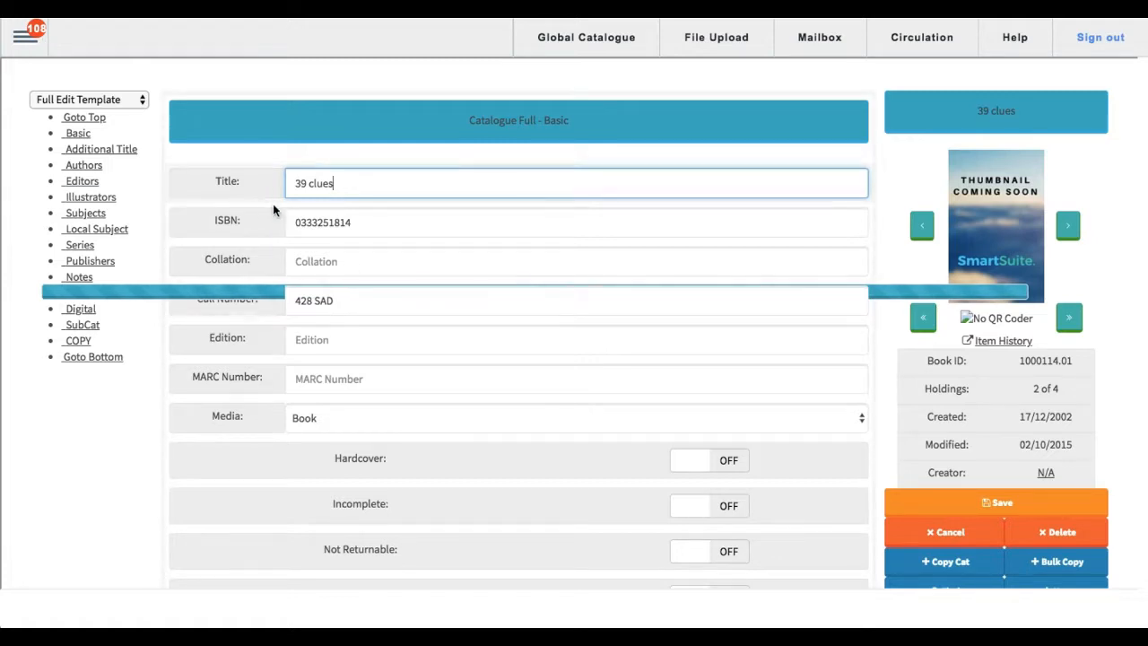
Step: Go to the Circulation page through the new catalogue shortcut and open that page's settings
{"action": "scroll", "coordinate": [720, 170], "scroll_direction": "down", "scroll_amount": 3}
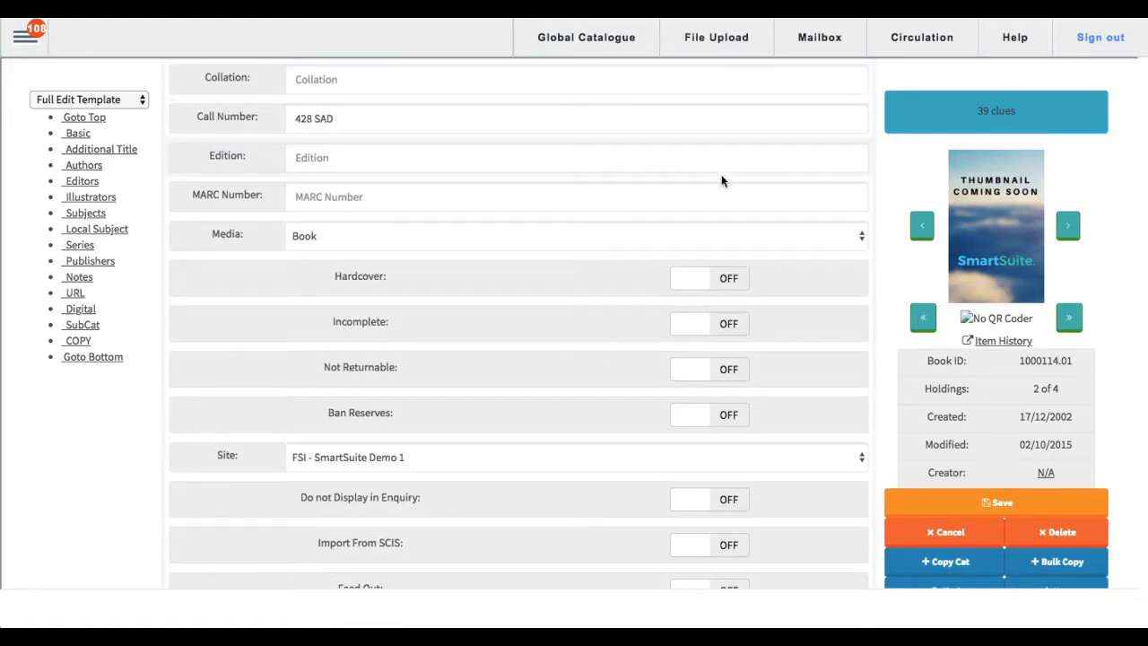
{"action": "left_click", "coordinate": [912, 45]}
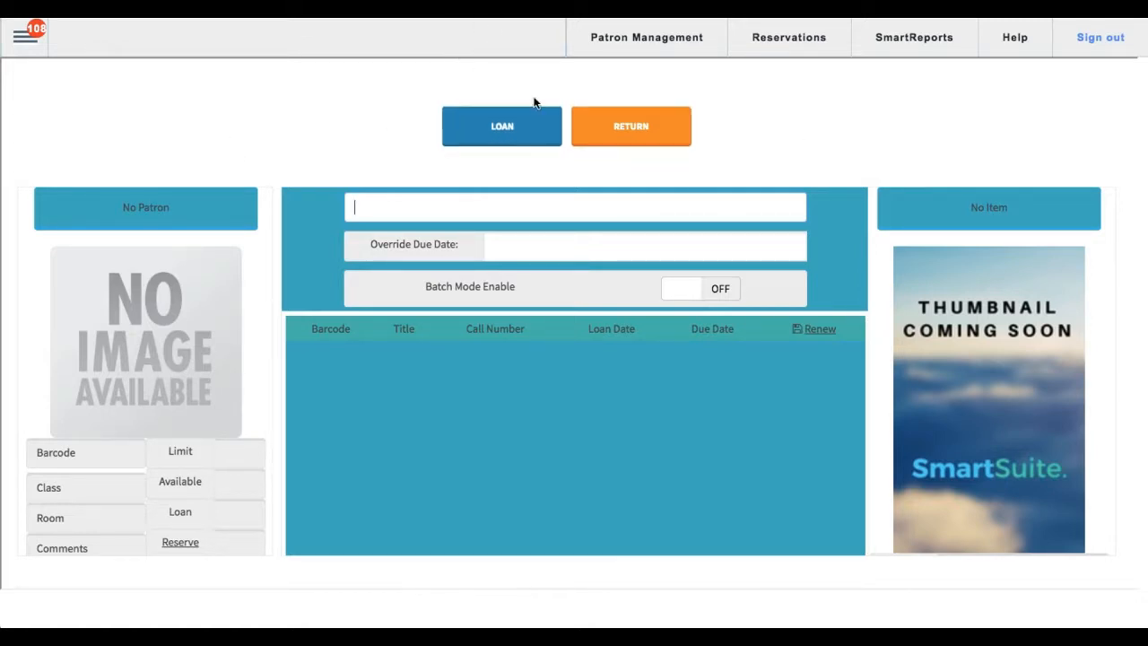
{"action": "left_click", "coordinate": [20, 40]}
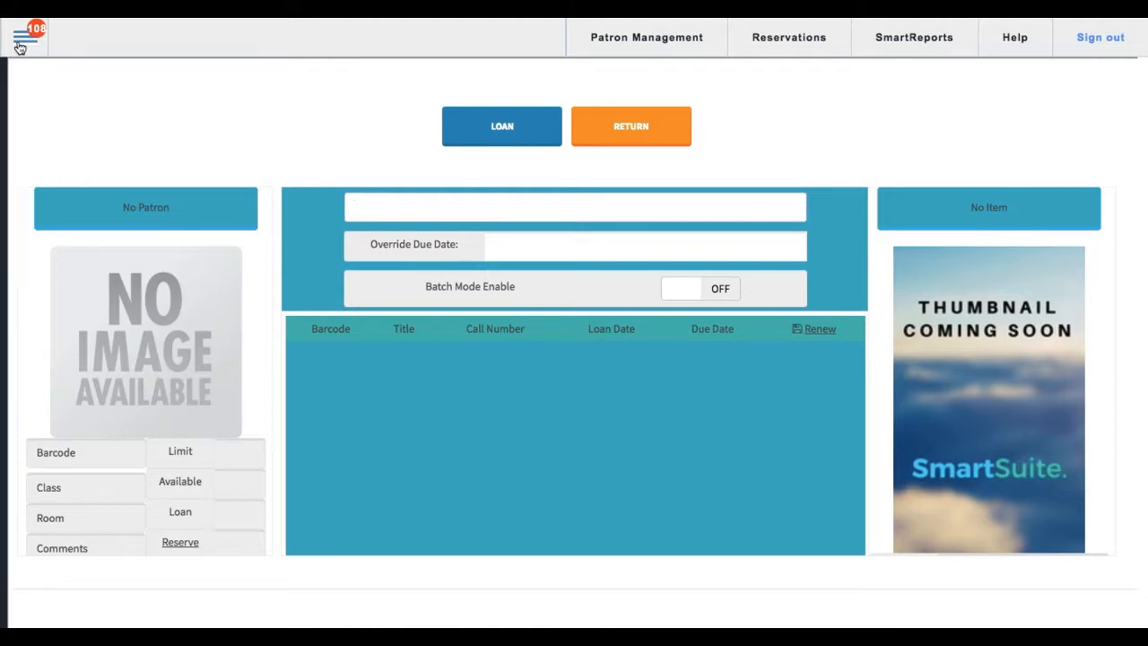
{"action": "left_click", "coordinate": [45, 95]}
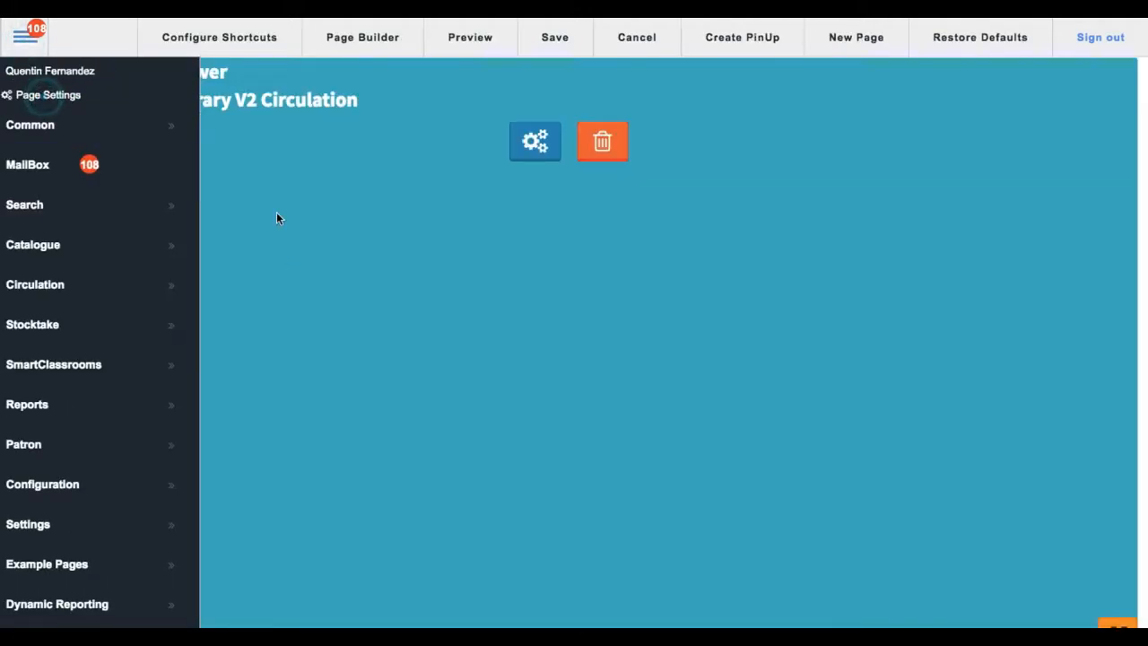
Step: Open the Circulation page's shortcut configuration and choose CATALOGUE_EDITOR as the page for a new shortcut
{"action": "left_click", "coordinate": [238, 40]}
{"action": "scroll", "coordinate": [417, 269], "scroll_direction": "down", "scroll_amount": 5}
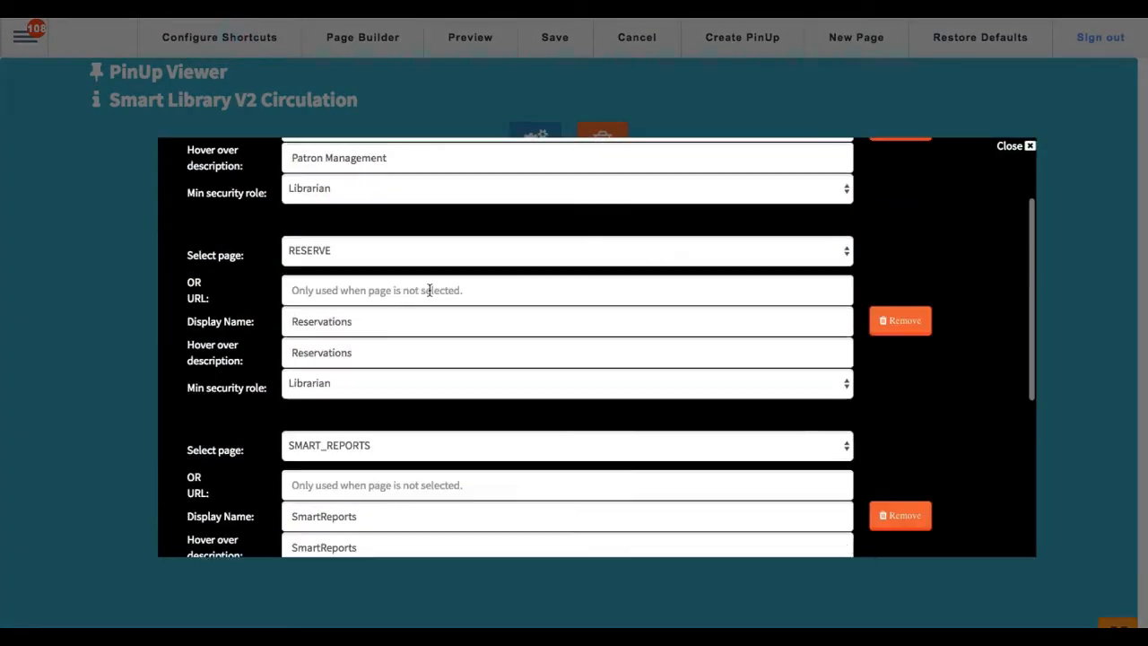
{"action": "left_click", "coordinate": [431, 330]}
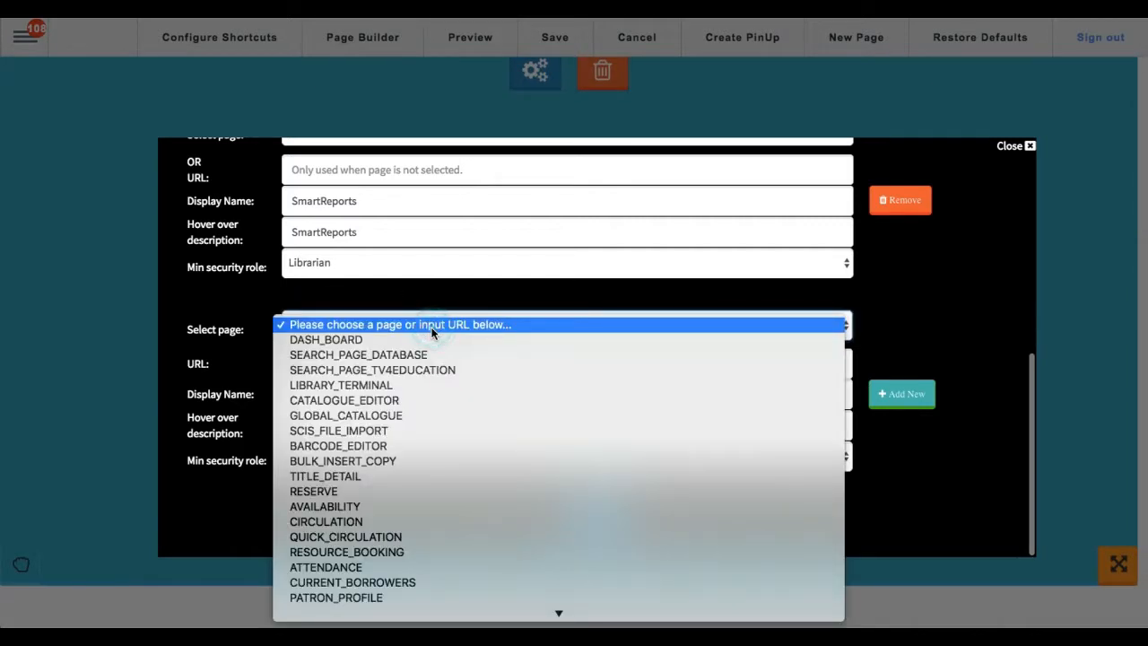
{"action": "scroll", "coordinate": [395, 493], "scroll_direction": "down", "scroll_amount": 1}
{"action": "scroll", "coordinate": [395, 493], "scroll_direction": "down", "scroll_amount": 2}
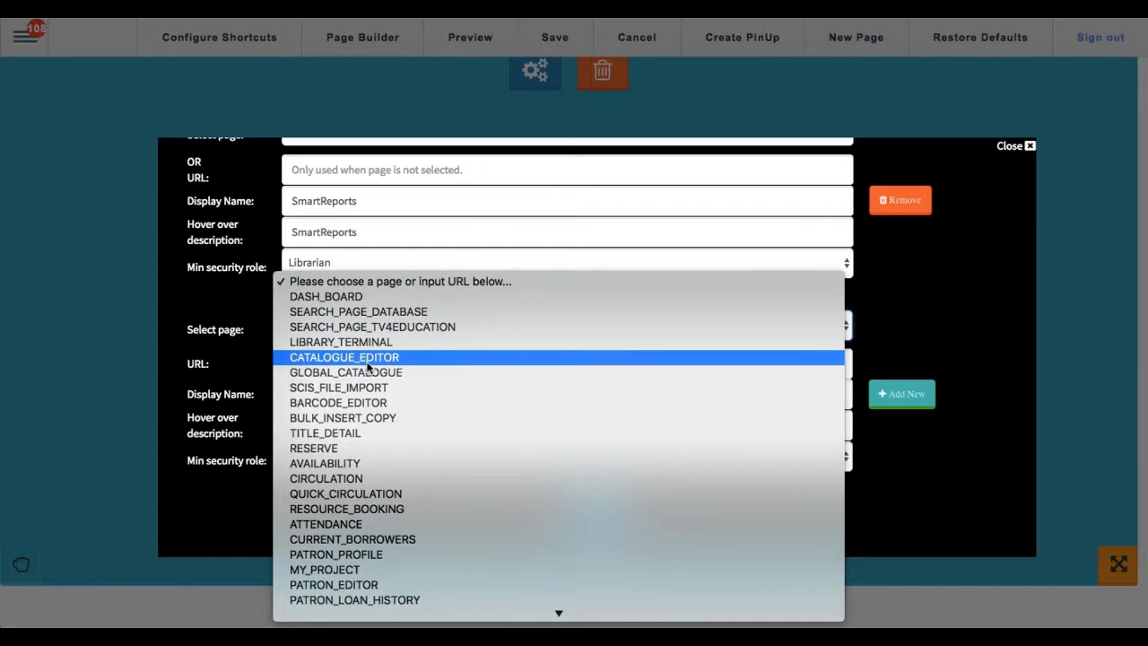
{"action": "left_click", "coordinate": [394, 357]}
Step: Give the new shortcut the display name "Catalogue" and the hover-over description "Adding and managing resources"
{"action": "left_click", "coordinate": [414, 391]}
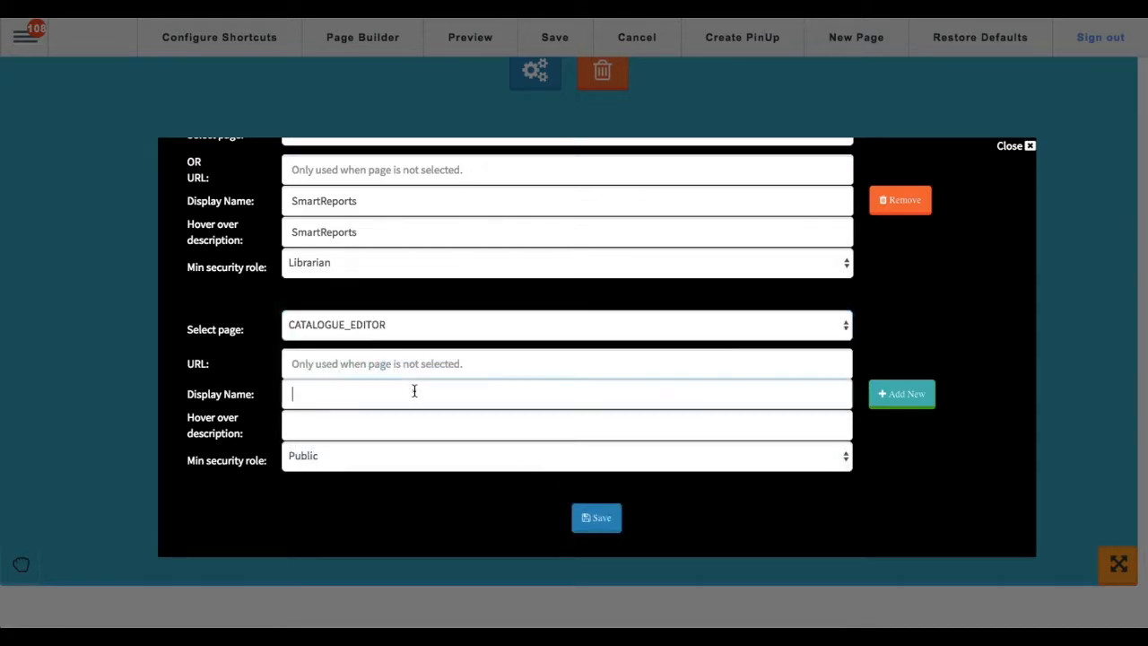
{"action": "type", "text": "Catalogue"}
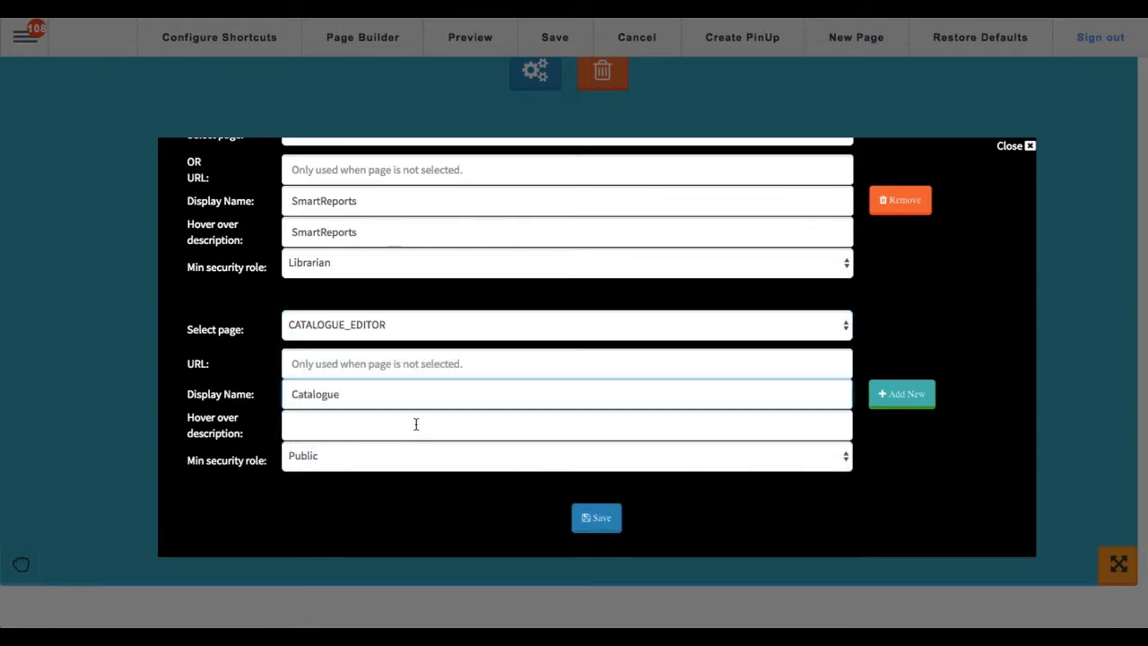
{"action": "left_click", "coordinate": [416, 423]}
{"action": "type", "text": "Adding"}
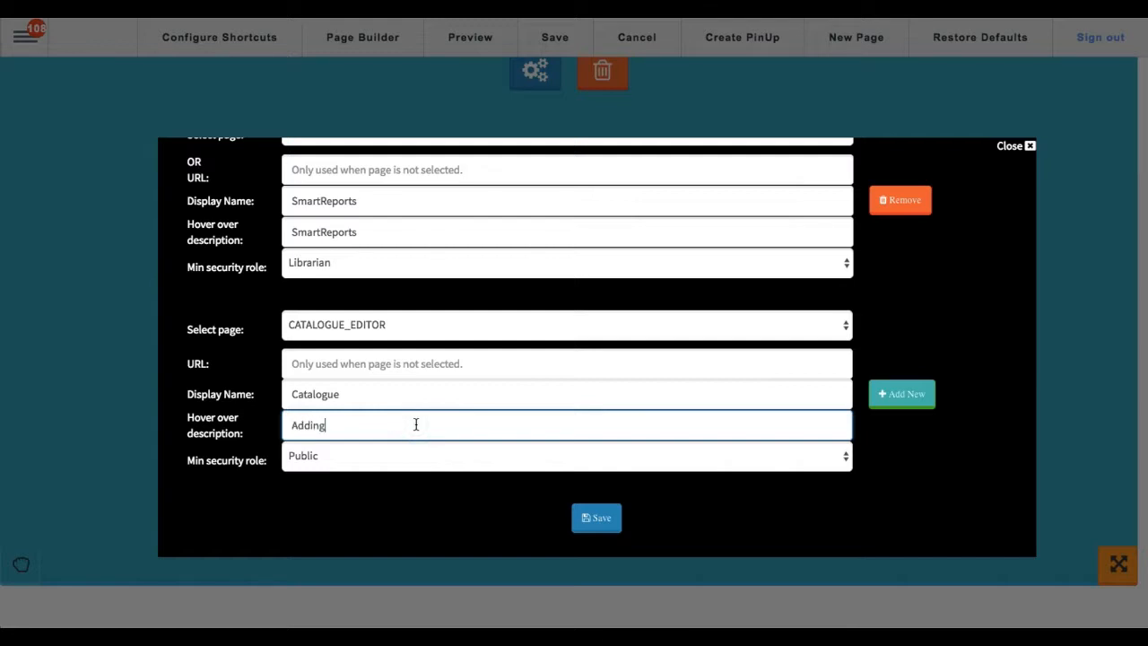
{"action": "type", "text": " and managing resources"}
Step: Set the Catalogue shortcut's minimum security role to Librarian and add it to the shortcut list
{"action": "left_click", "coordinate": [406, 453]}
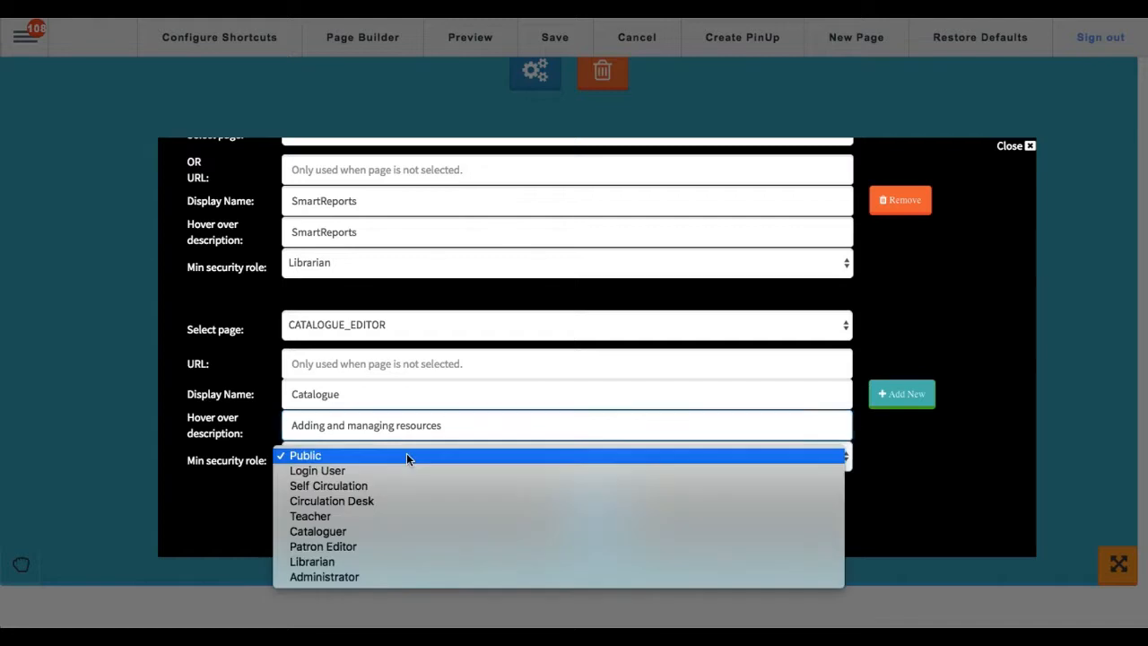
{"action": "left_click", "coordinate": [364, 558]}
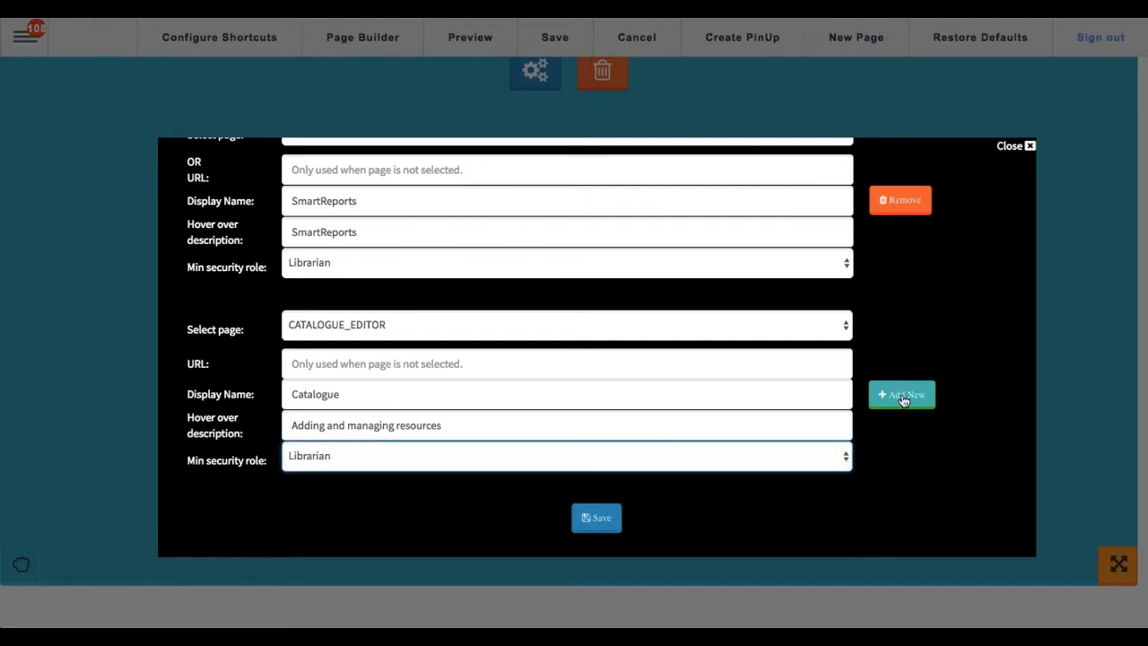
{"action": "left_click", "coordinate": [903, 400]}
Step: Save the Circulation page's shortcut configuration and its page settings, accepting the confirmation and the page refresh
{"action": "left_click", "coordinate": [592, 524]}
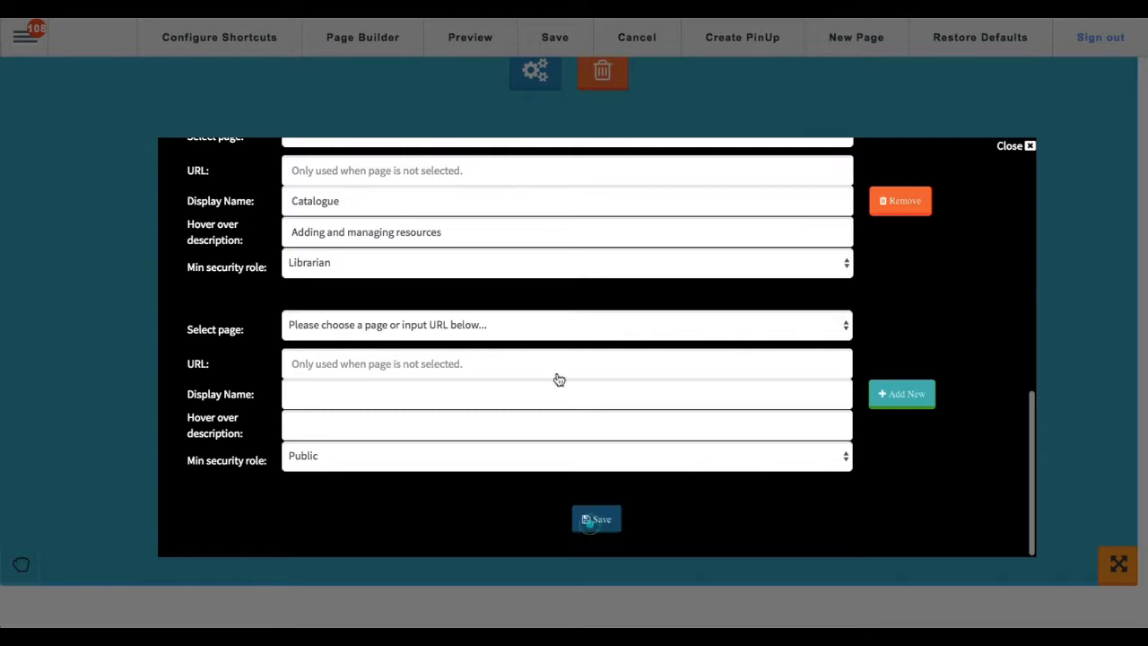
{"action": "left_click", "coordinate": [711, 67]}
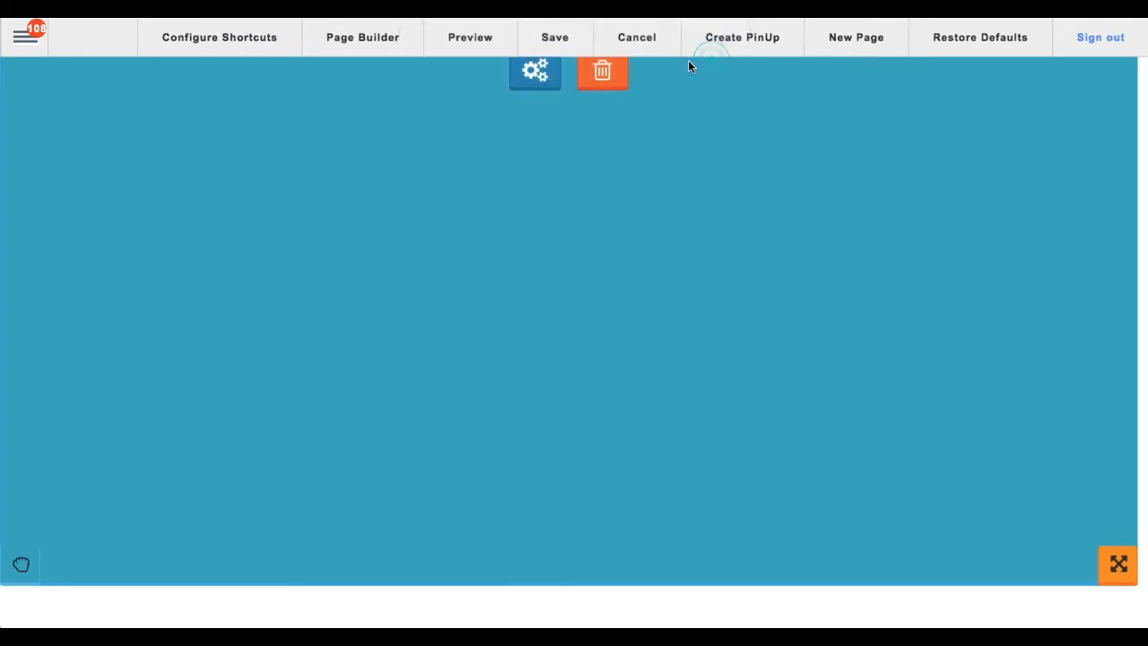
{"action": "left_click", "coordinate": [556, 38]}
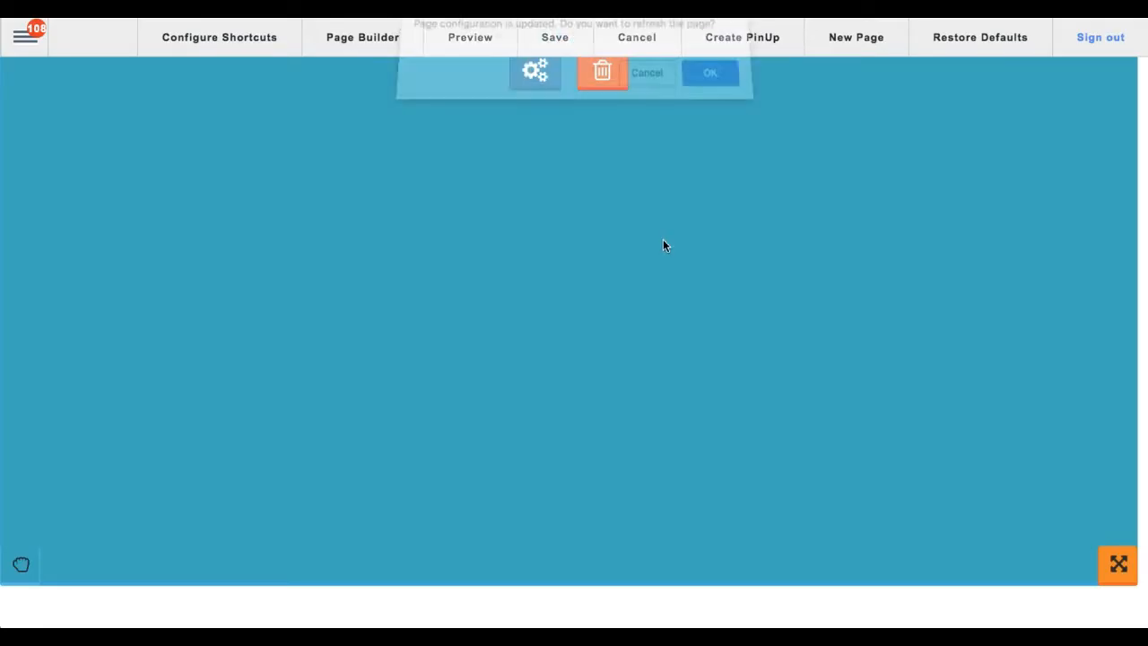
{"action": "left_click", "coordinate": [713, 84]}
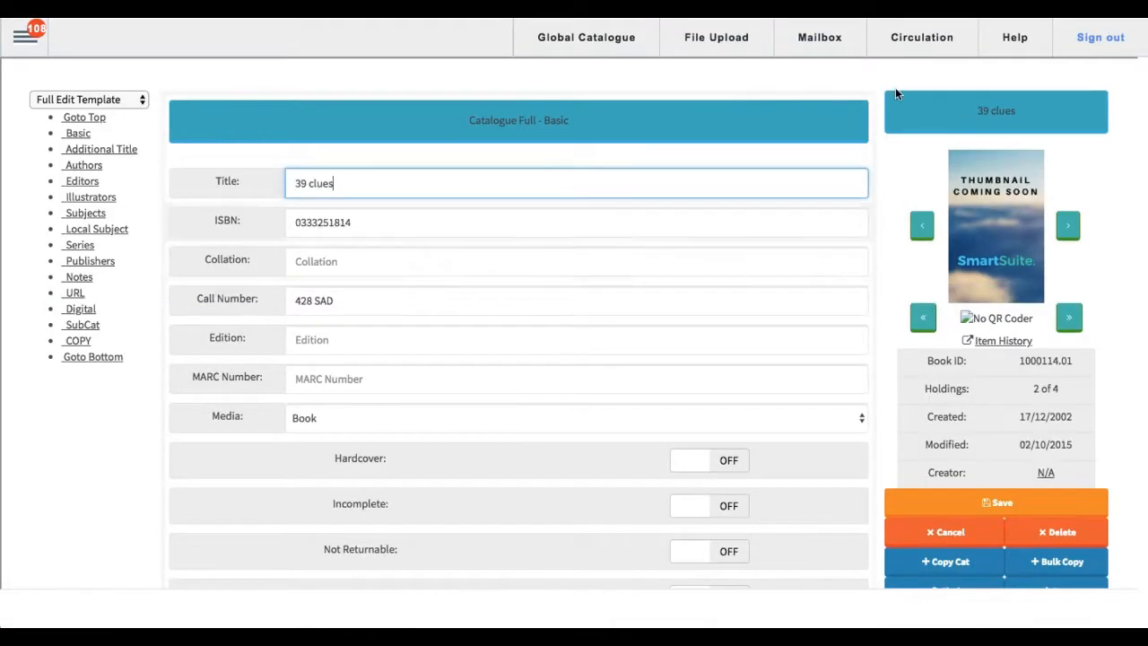
Step: Test the two new shortcuts by going to the Circulation page and returning to the Catalogue page
{"action": "left_click", "coordinate": [922, 37]}
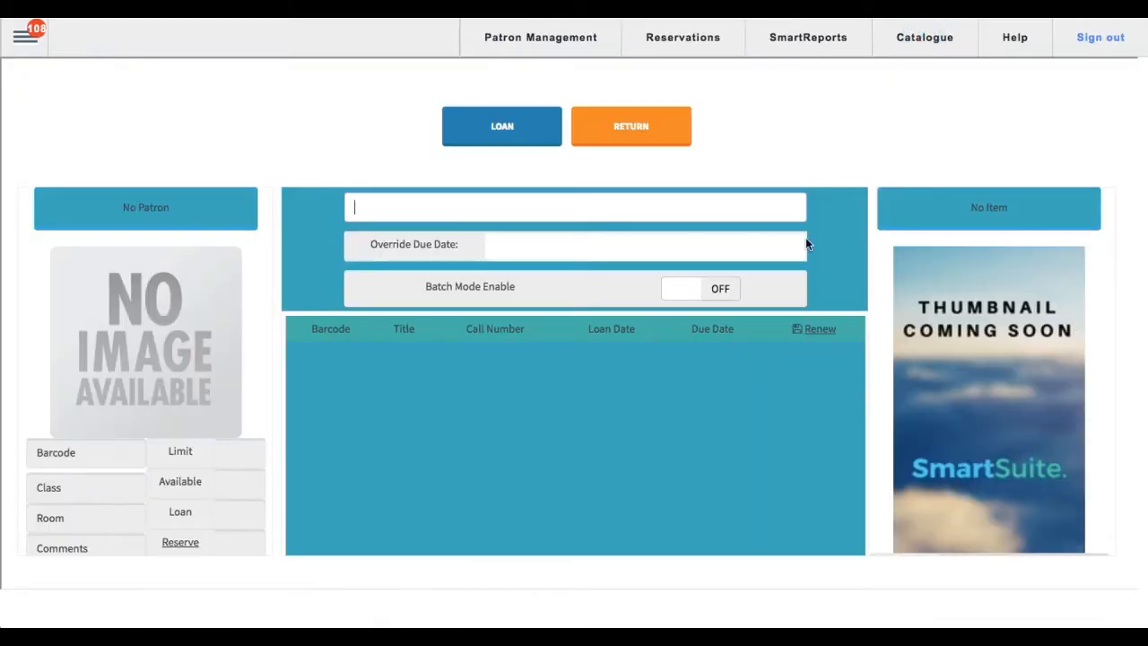
{"action": "left_click", "coordinate": [922, 42]}
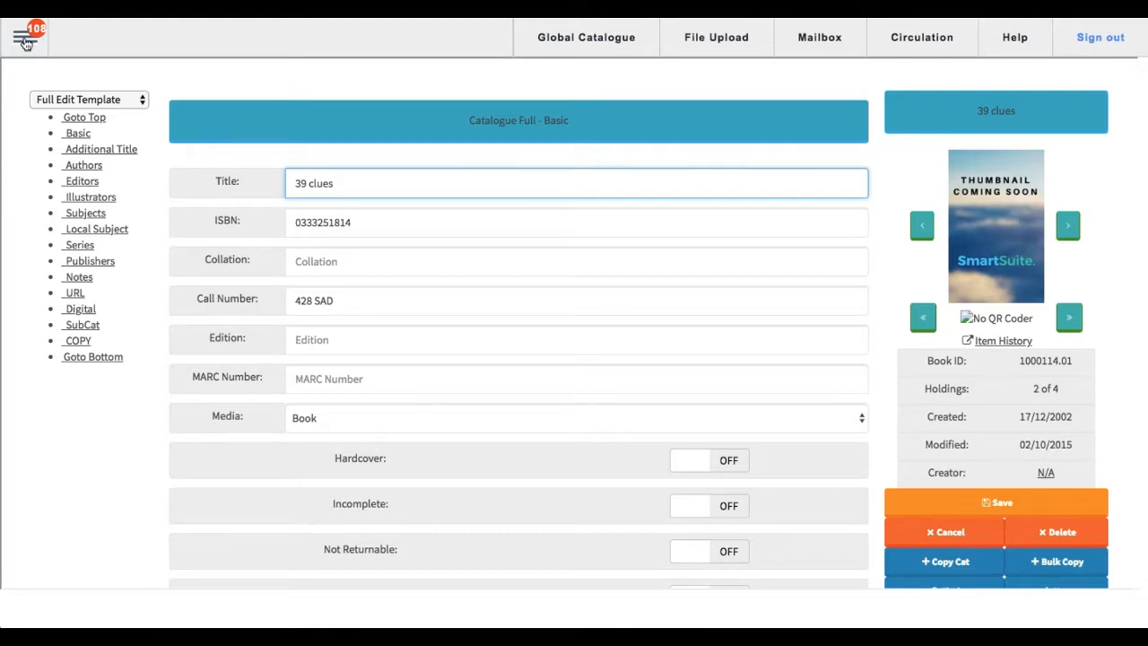
{"action": "left_click", "coordinate": [25, 37]}
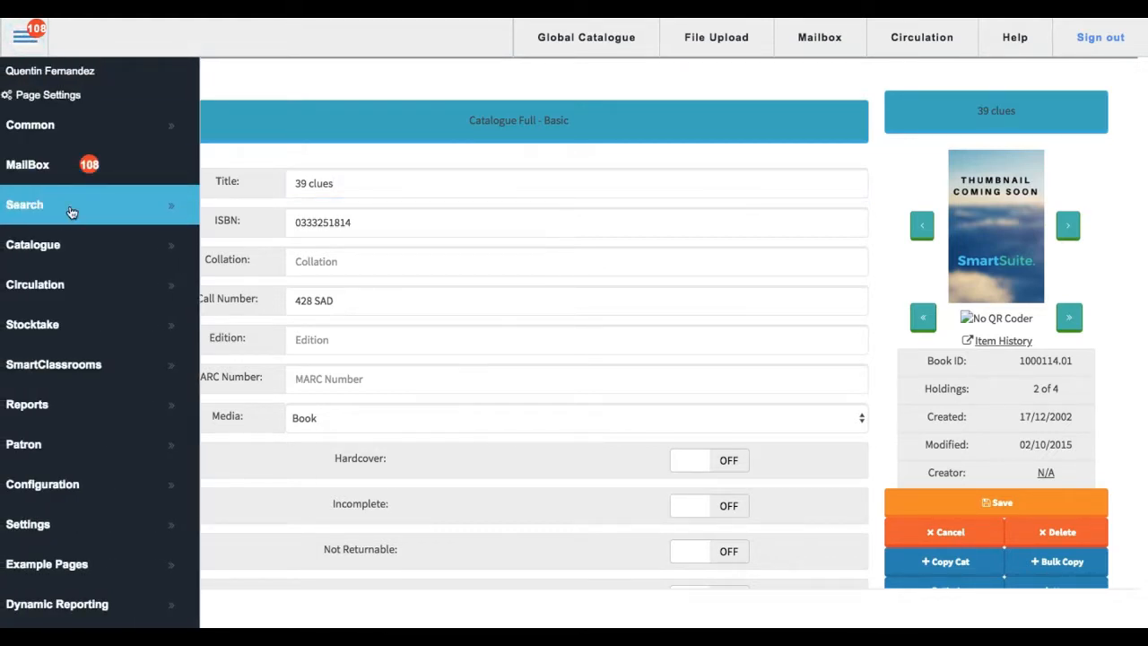
{"action": "left_click", "coordinate": [72, 213]}
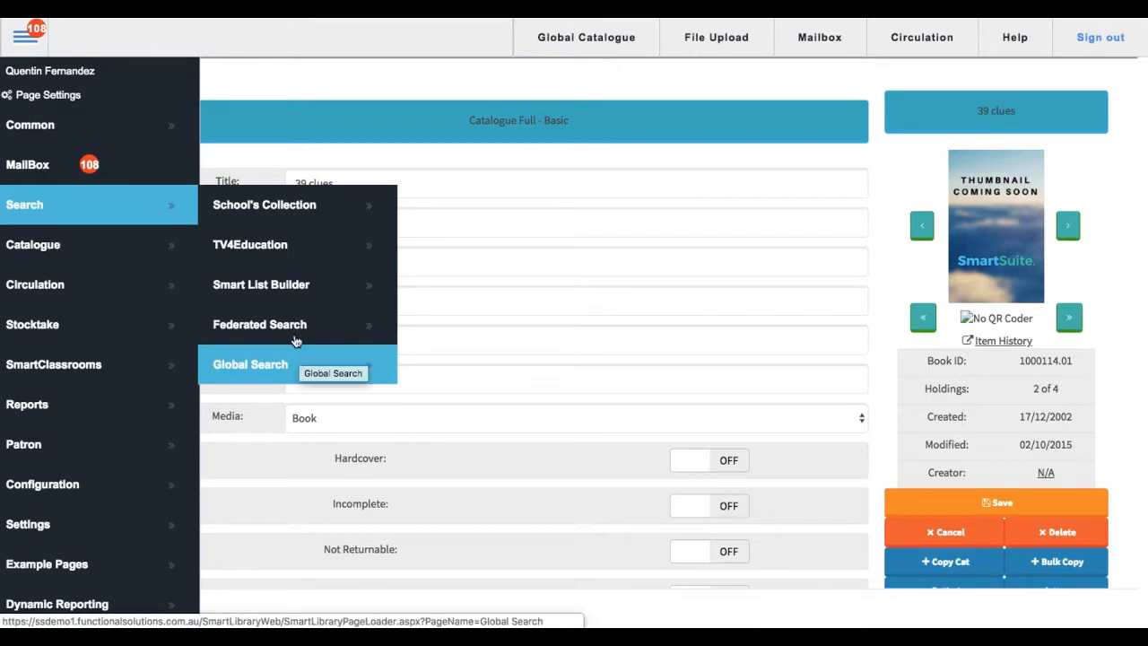
{"action": "left_click", "coordinate": [318, 54]}
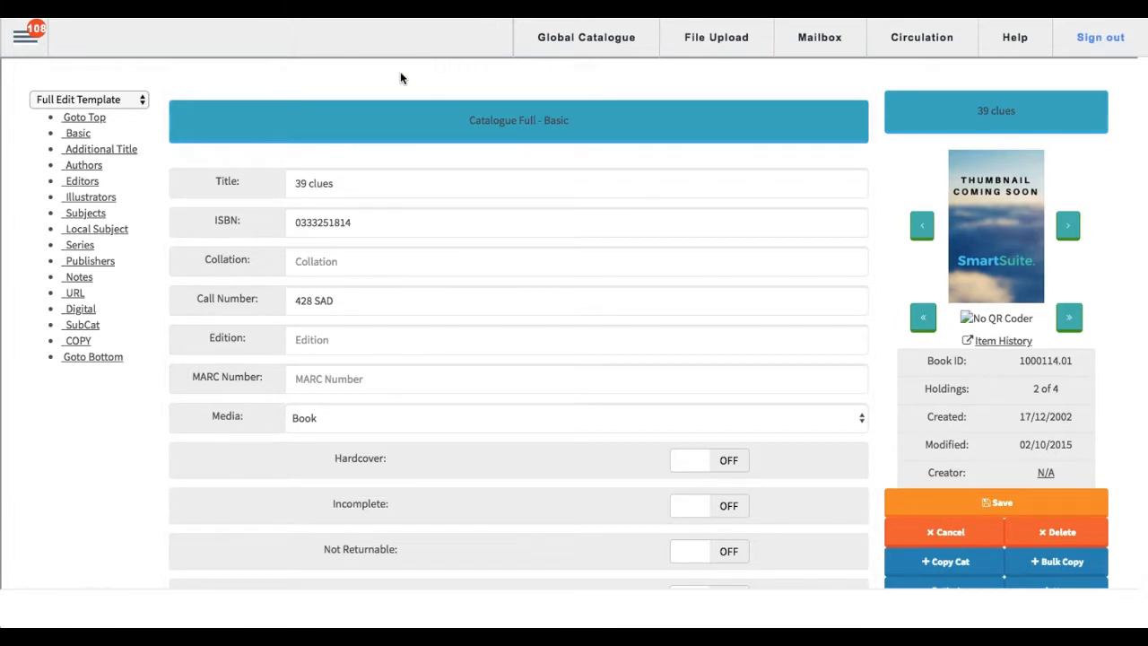
Step: Open Google in a new browser tab, search for "scis" and open the SCIS entry under the SCIS: Home result
{"action": "key", "text": "super+t"}
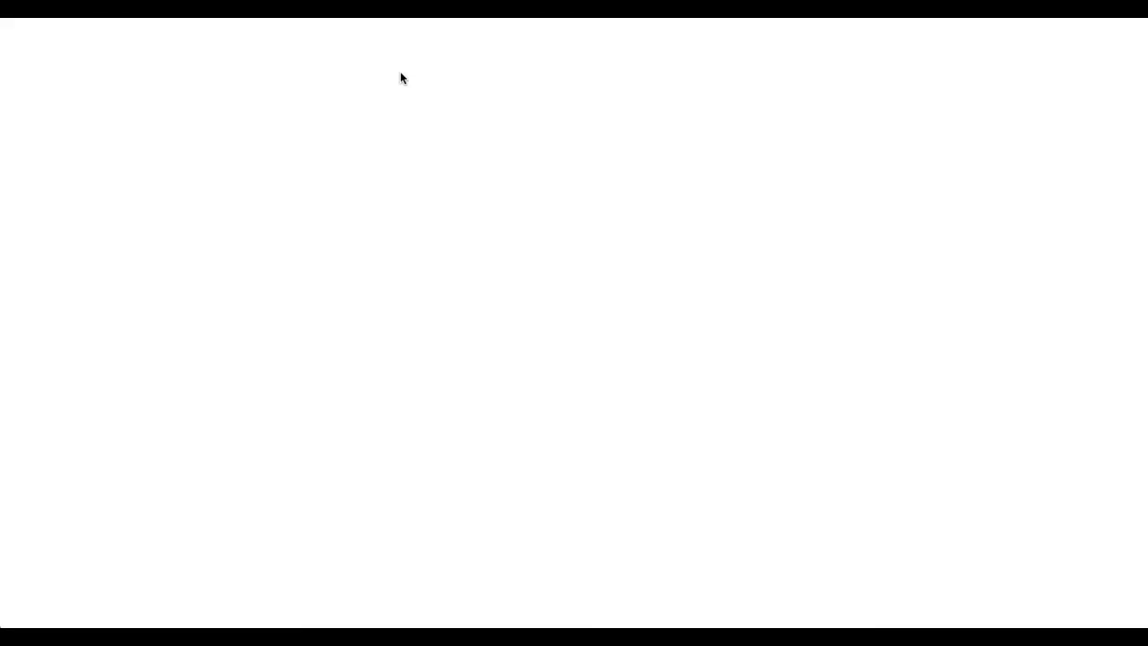
{"action": "type", "text": "goog"}
{"action": "key", "text": "Return"}
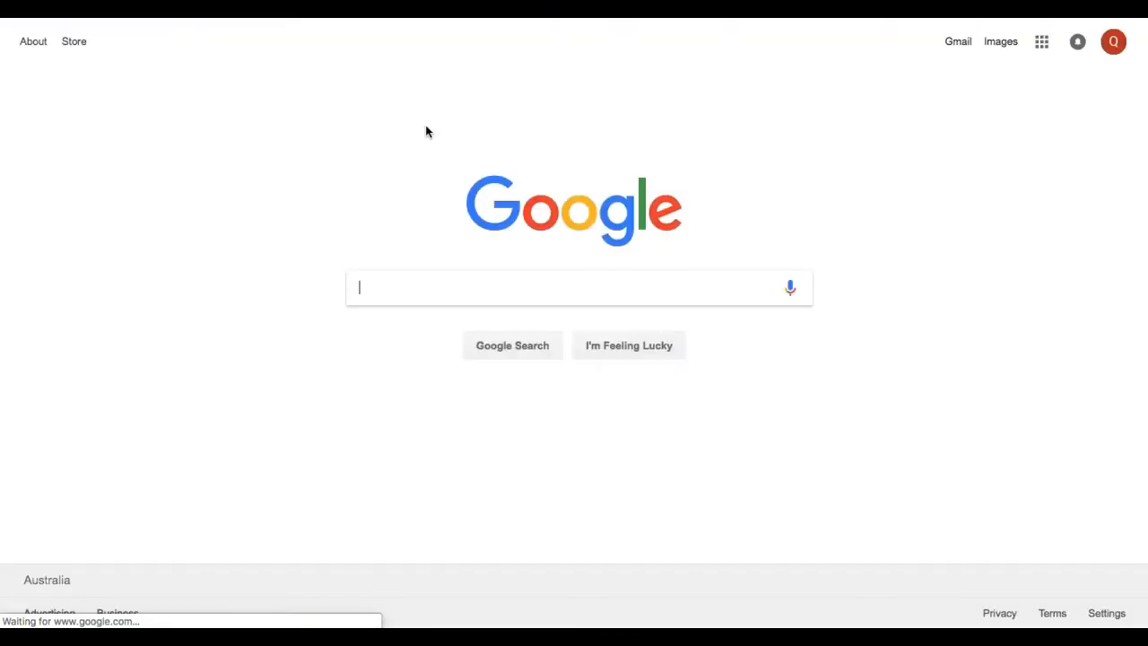
{"action": "type", "text": "scis"}
{"action": "key", "text": "Return"}
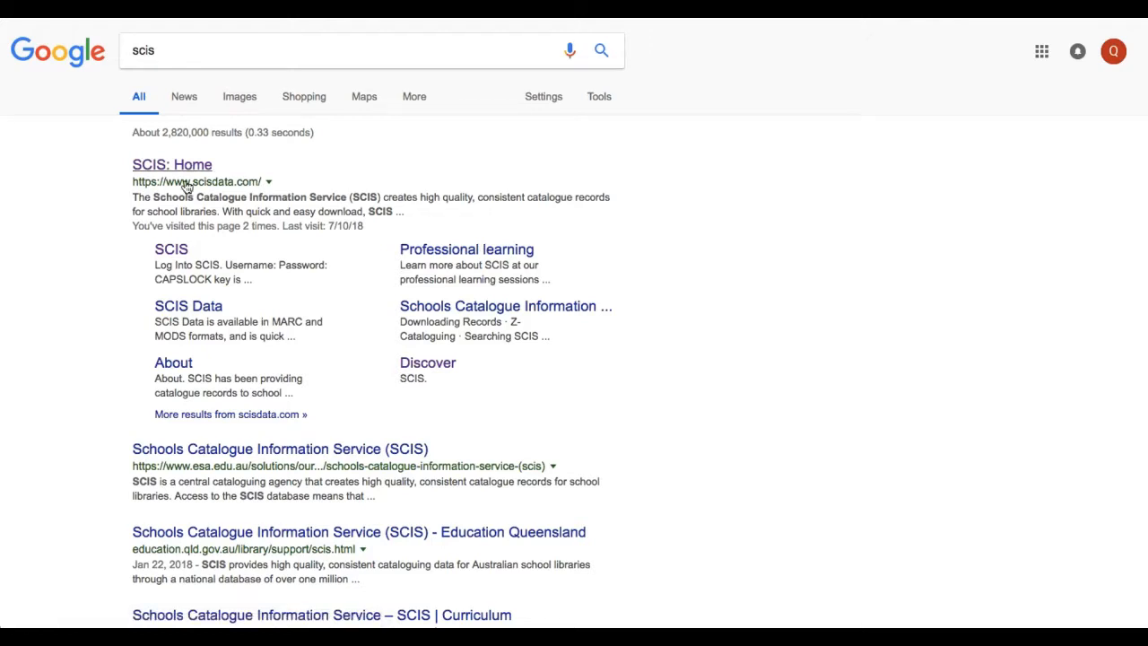
{"action": "left_click", "coordinate": [173, 250]}
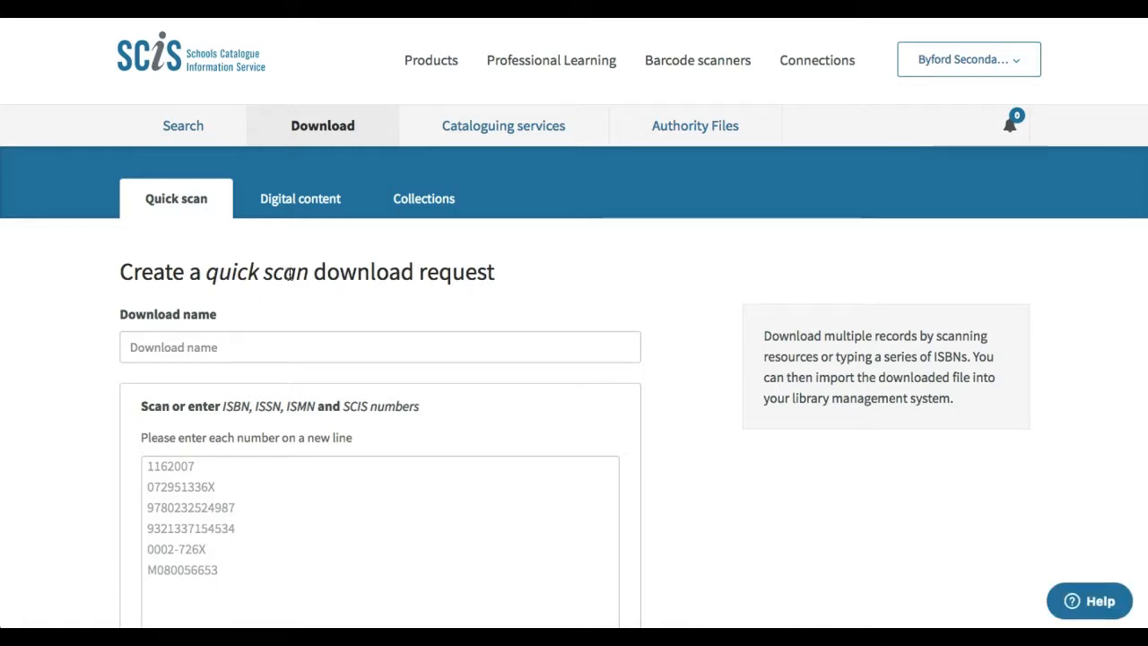
Step: Look over the SCIS quick scan download page, and go to the site's advanced search
{"action": "scroll", "coordinate": [290, 273], "scroll_direction": "down", "scroll_amount": 3}
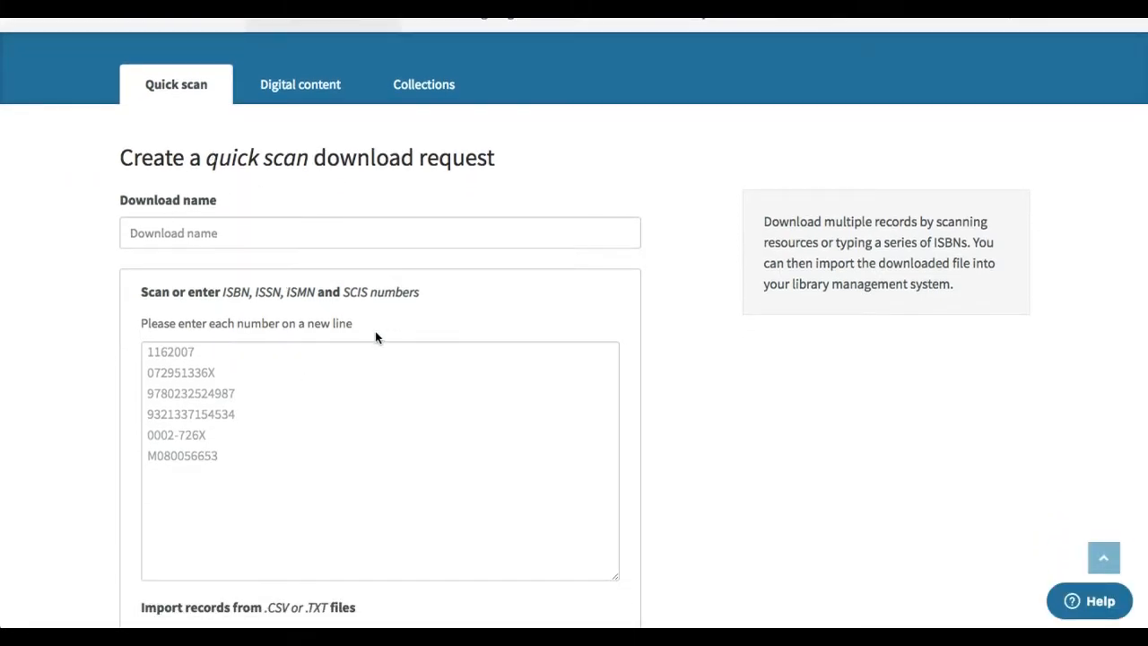
{"action": "scroll", "coordinate": [378, 335], "scroll_direction": "up", "scroll_amount": 3}
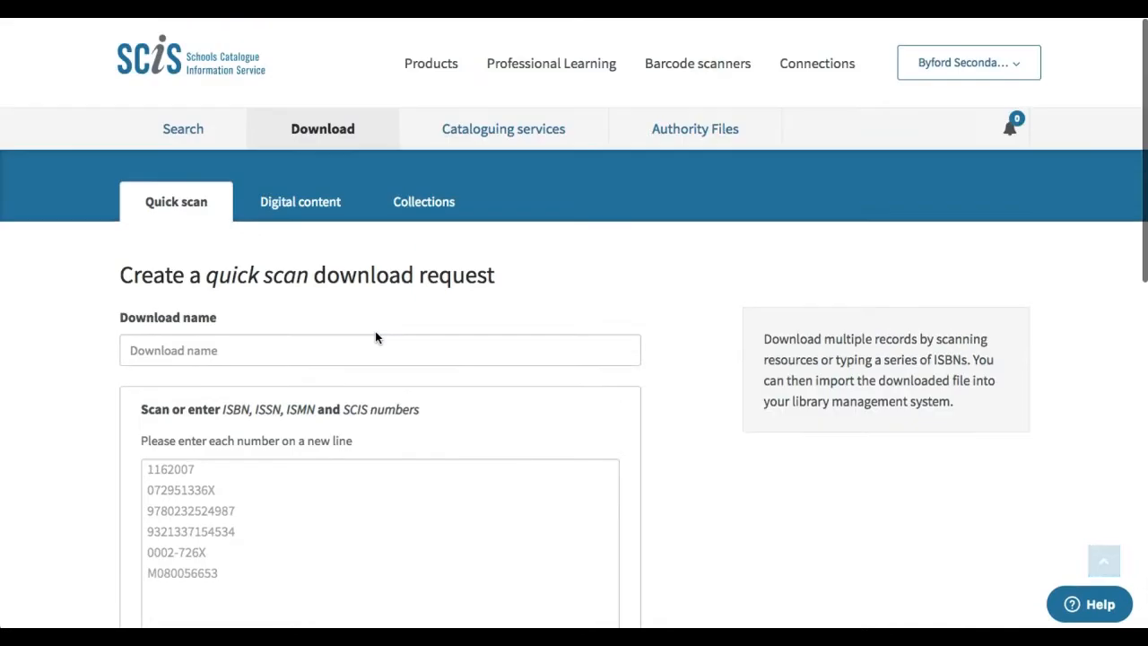
{"action": "left_click", "coordinate": [184, 127]}
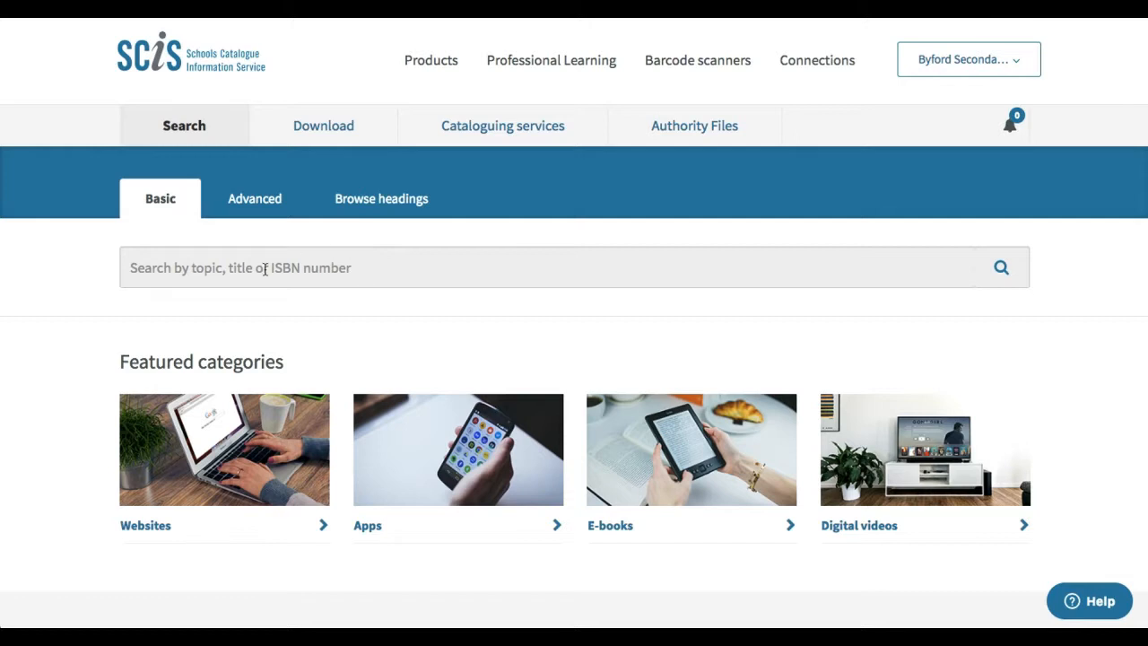
{"action": "left_click", "coordinate": [252, 207]}
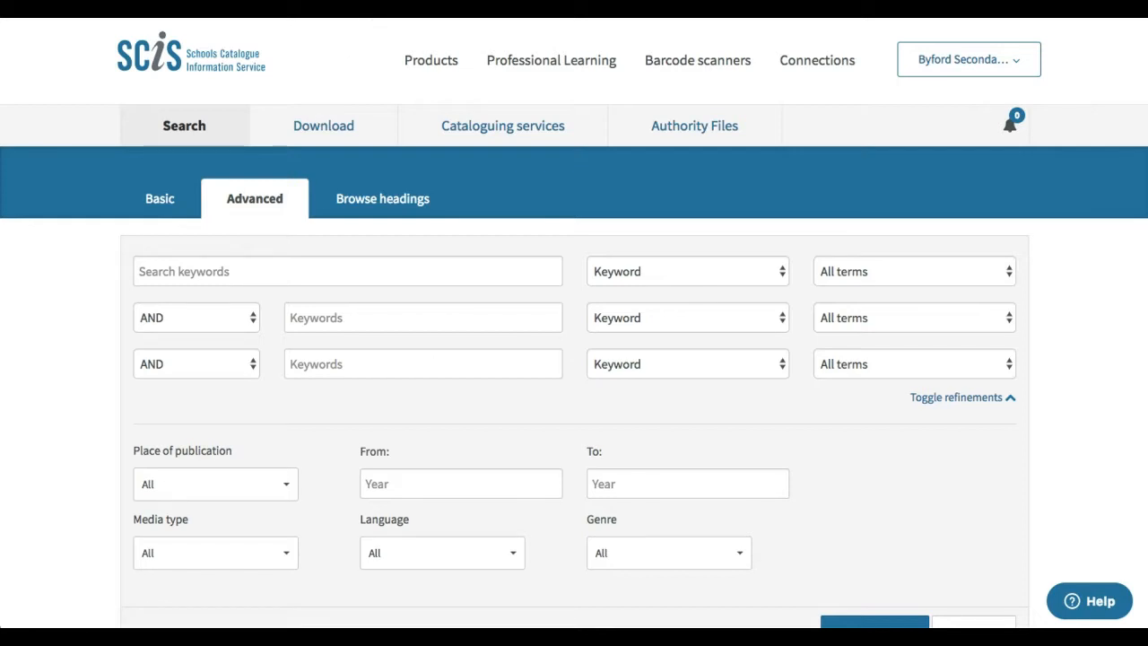
{"action": "left_click", "coordinate": [314, 270]}
{"action": "type", "text": "my.scisdata.com/discover/results/?advSearch=true&query=&queryForDisplay="}
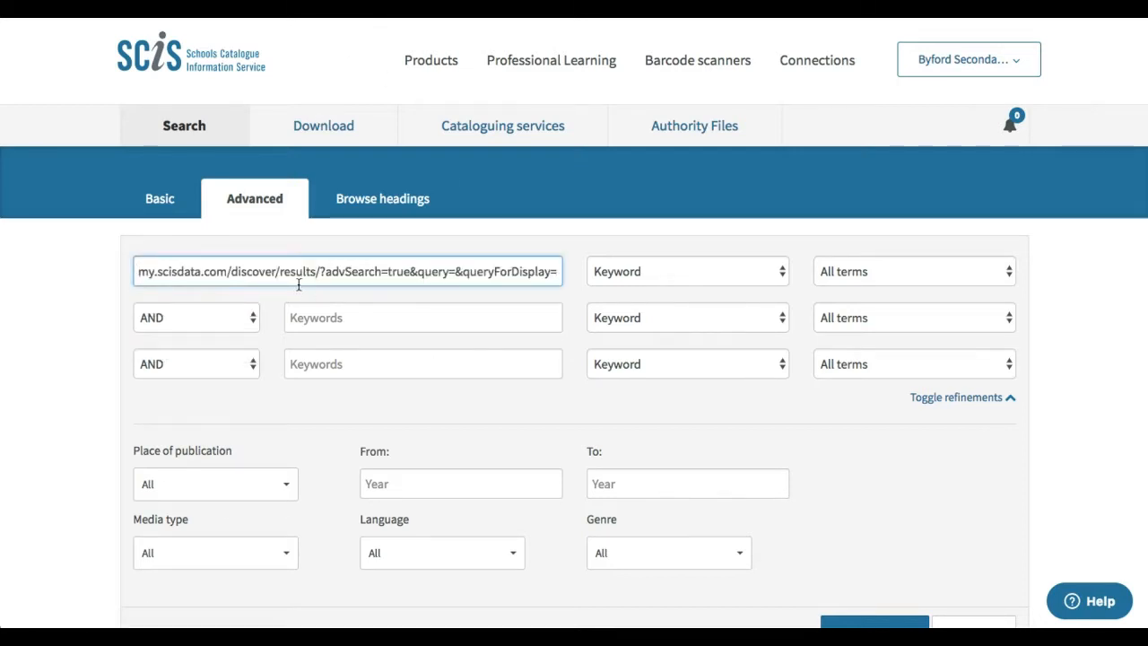
{"action": "scroll", "coordinate": [312, 273], "scroll_direction": "left", "scroll_amount": 1}
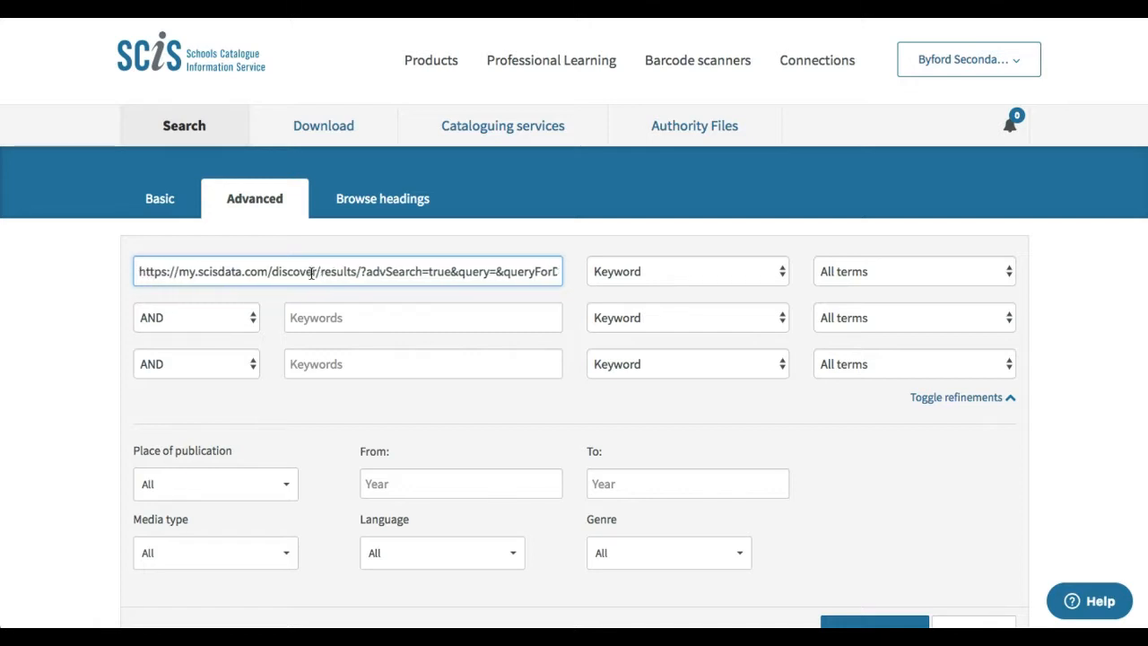
{"action": "scroll", "coordinate": [311, 273], "scroll_direction": "right", "scroll_amount": 1}
{"action": "scroll", "coordinate": [311, 273], "scroll_direction": "left", "scroll_amount": 1}
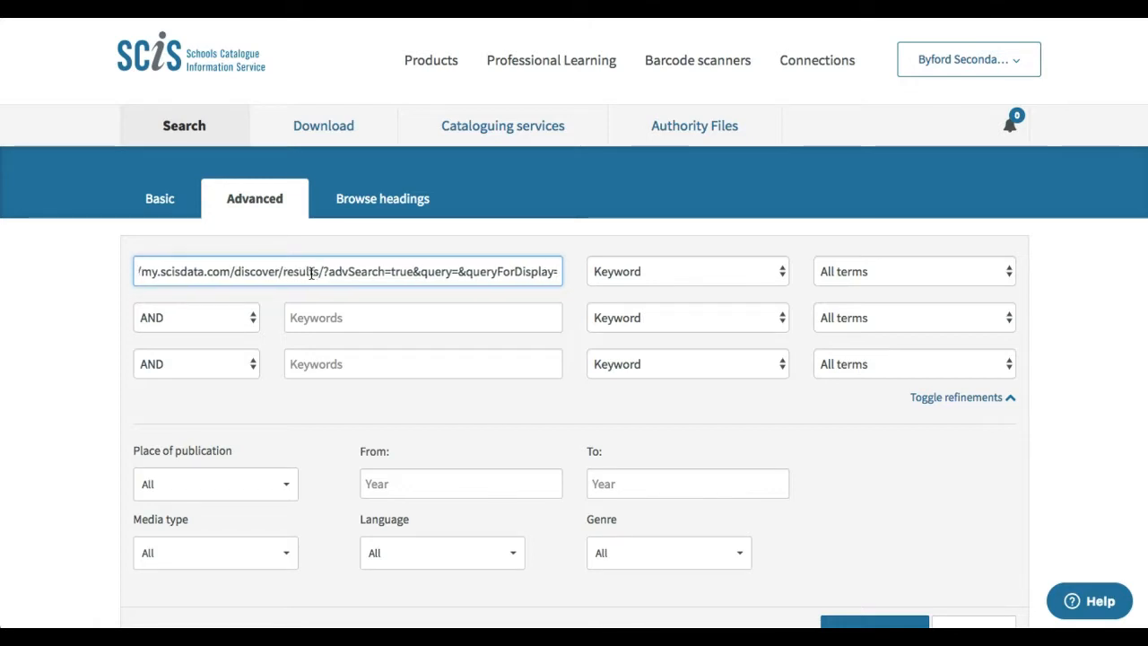
{"action": "scroll", "coordinate": [311, 273], "scroll_direction": "right", "scroll_amount": 1}
{"action": "scroll", "coordinate": [311, 273], "scroll_direction": "left", "scroll_amount": 1}
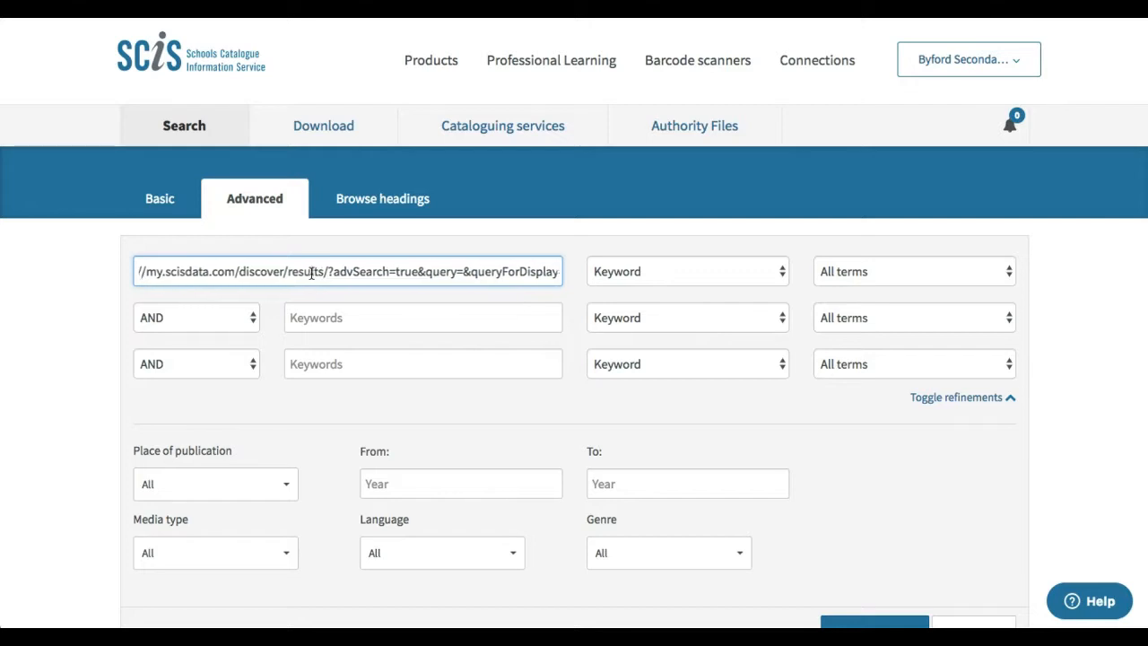
{"action": "scroll", "coordinate": [311, 273], "scroll_direction": "right", "scroll_amount": 2}
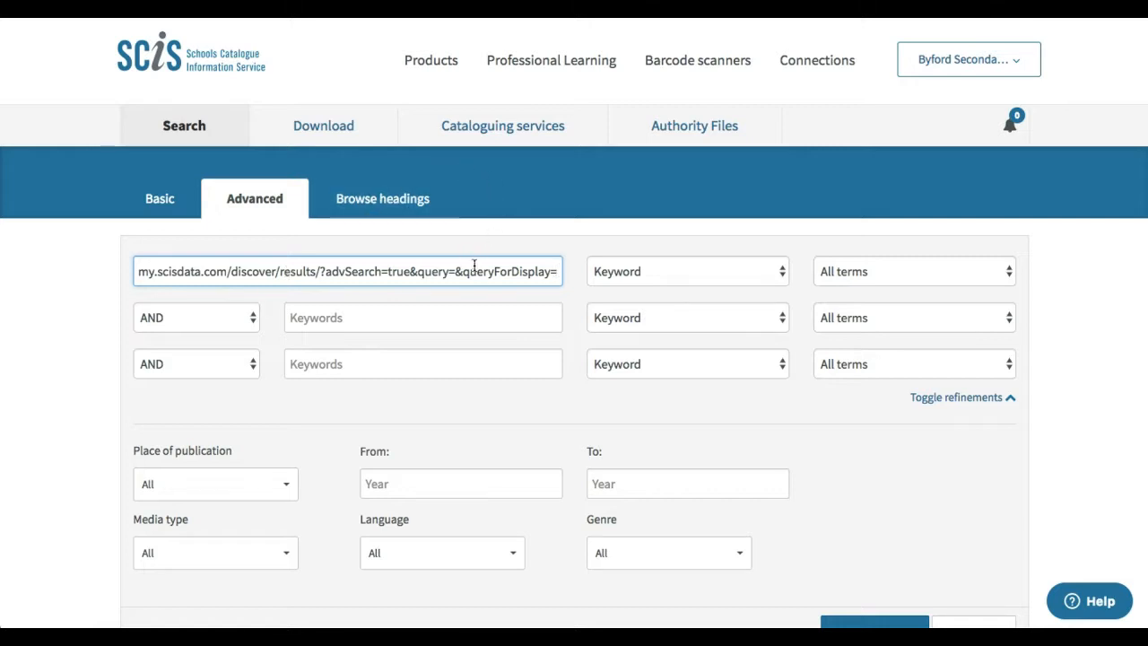
{"action": "scroll", "coordinate": [473, 269], "scroll_direction": "left", "scroll_amount": 1}
{"action": "scroll", "coordinate": [473, 264], "scroll_direction": "left", "scroll_amount": 1}
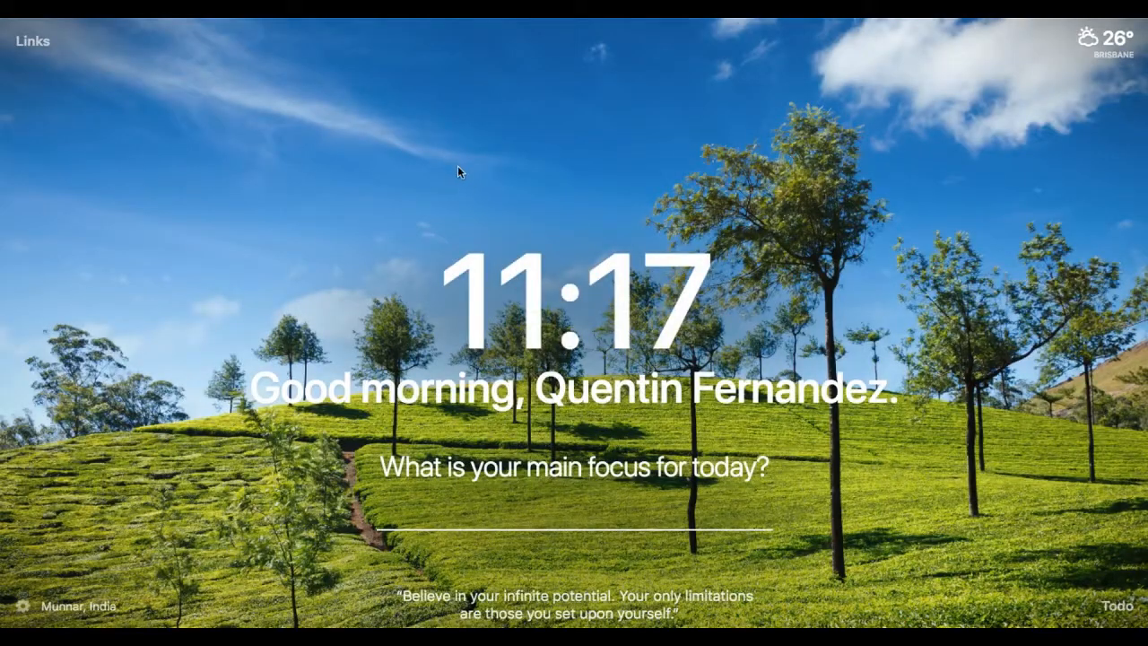
{"action": "type", "text": "https://my.scisdata.com/discover/results?advSearch=true&query=&queryForDisplay="}
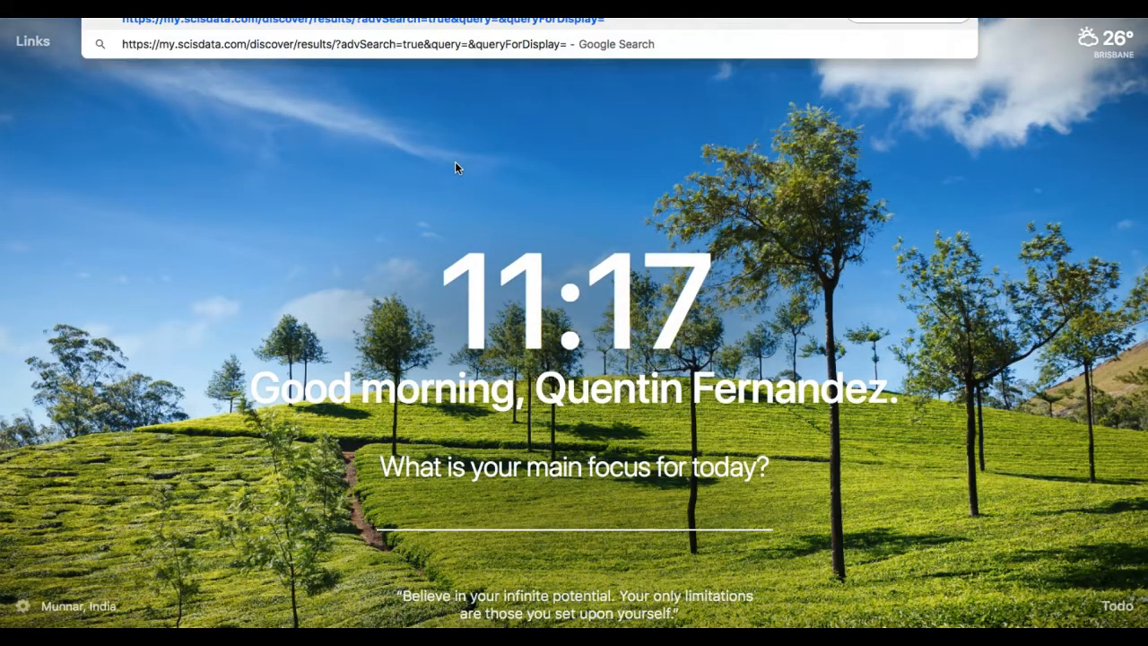
{"action": "key", "text": "Return"}
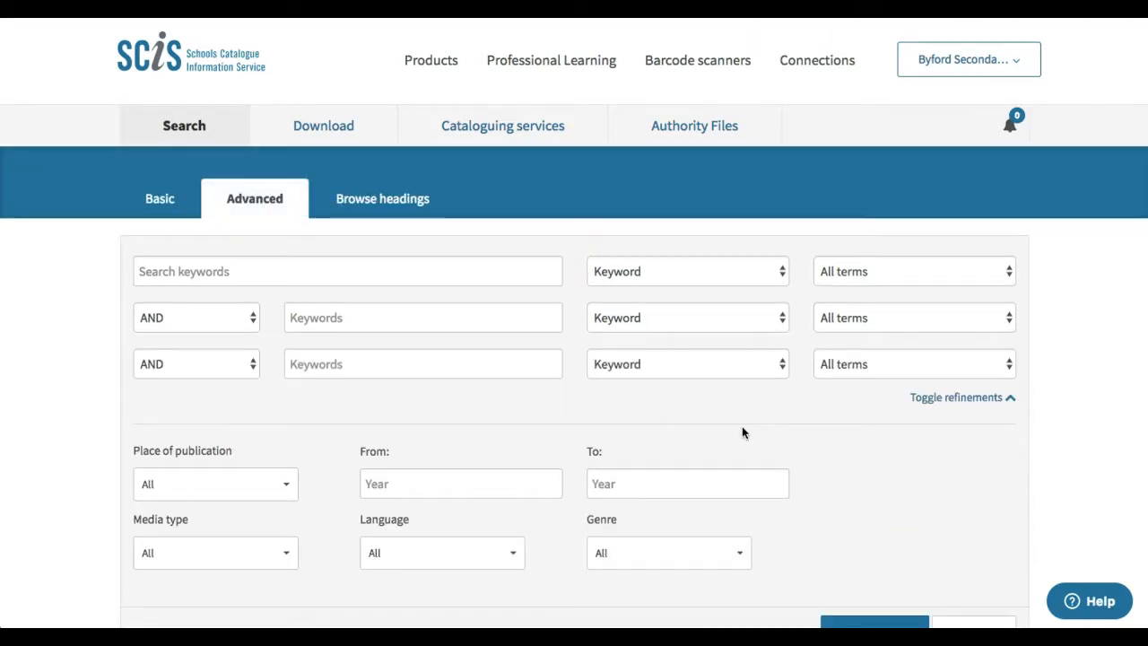
{"action": "scroll", "coordinate": [741, 432], "scroll_direction": "down", "scroll_amount": 2}
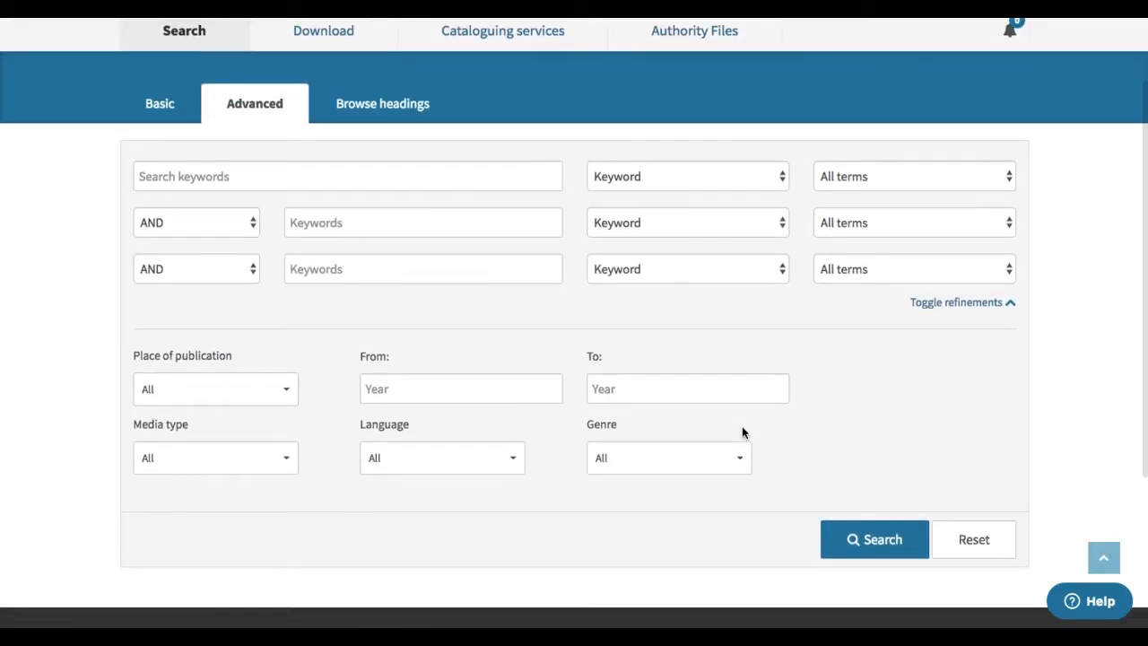
{"action": "scroll", "coordinate": [741, 428], "scroll_direction": "up", "scroll_amount": 2}
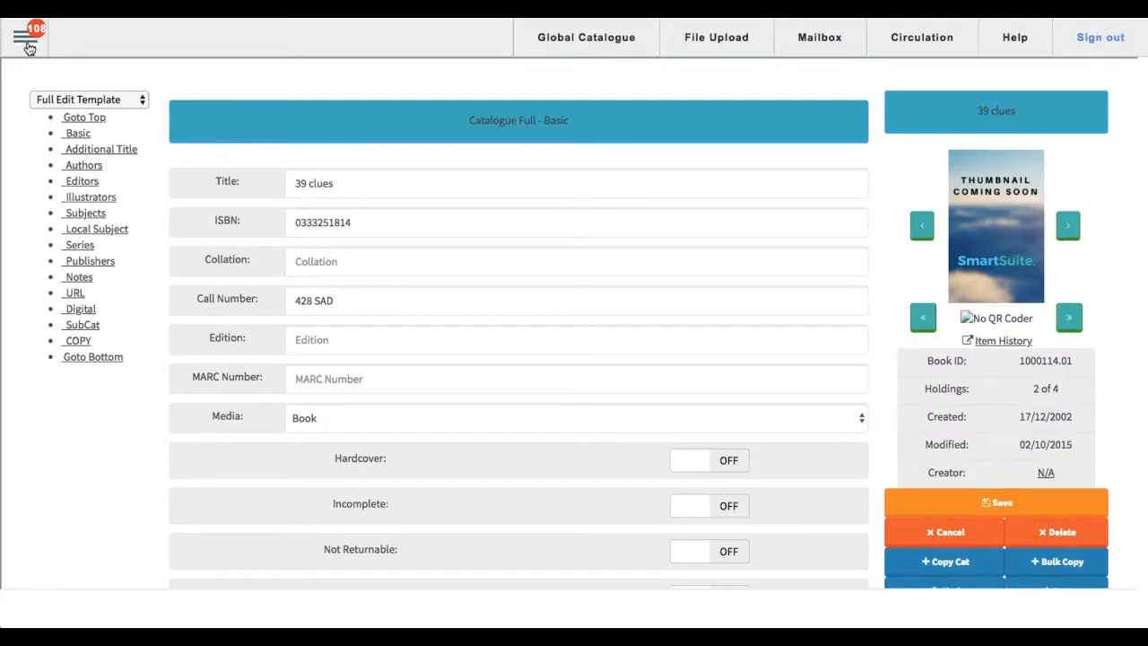
{"action": "left_click", "coordinate": [22, 37]}
{"action": "left_click", "coordinate": [49, 96]}
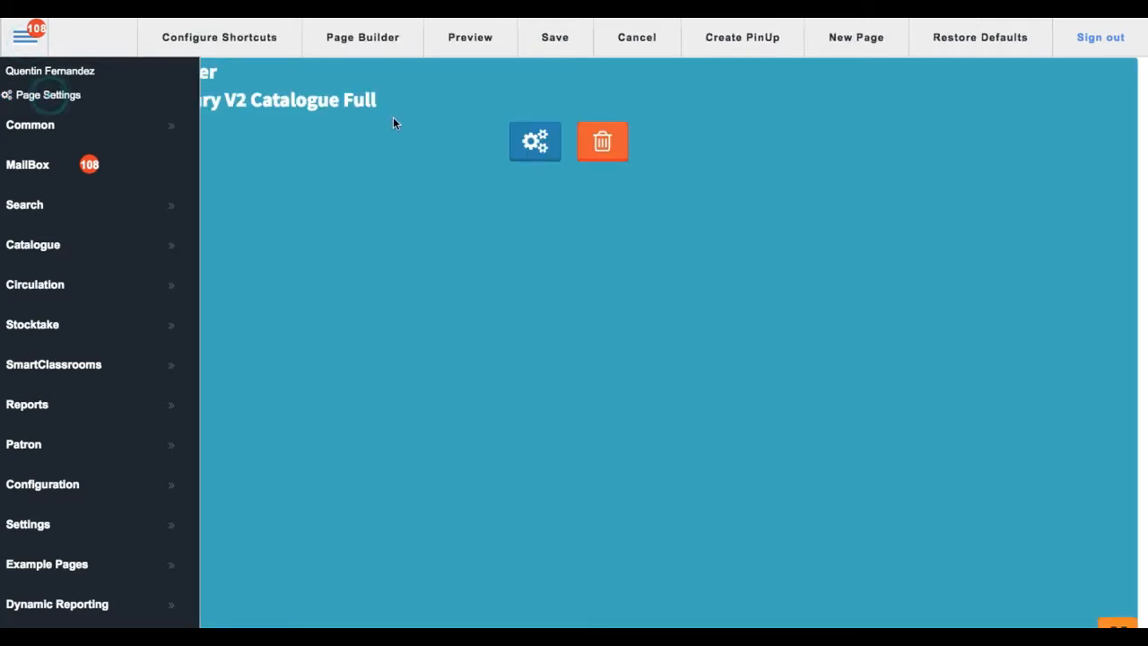
{"action": "left_click", "coordinate": [247, 41]}
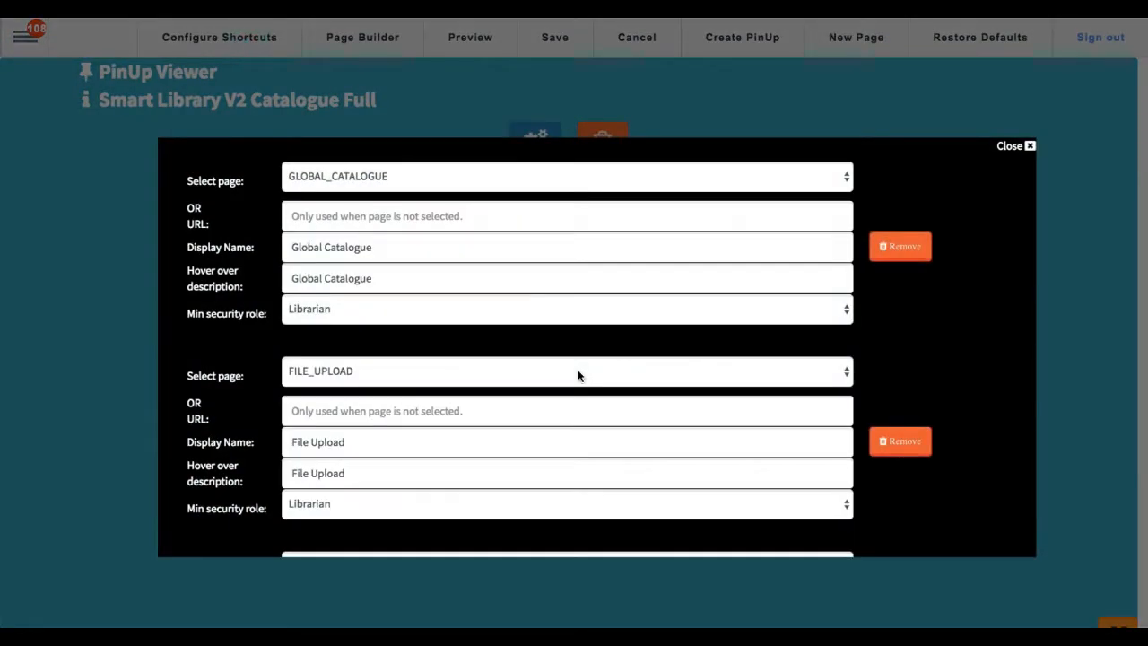
{"action": "scroll", "coordinate": [578, 374], "scroll_direction": "down", "scroll_amount": 8}
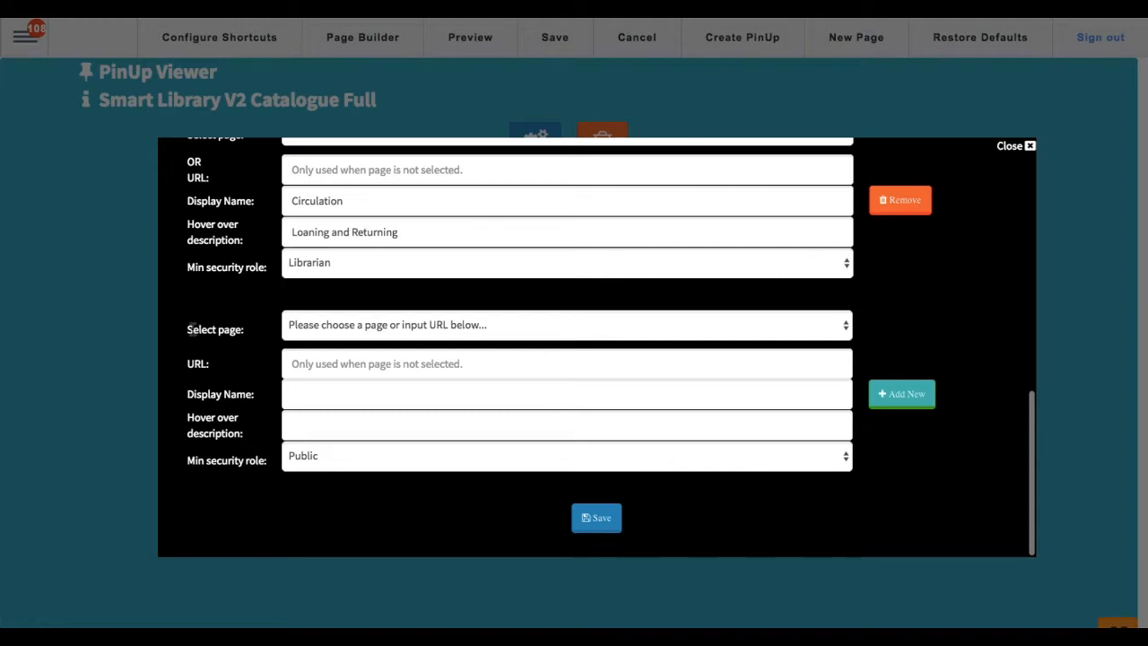
{"action": "left_click_drag", "start_coordinate": [187, 329], "coordinate": [244, 330]}
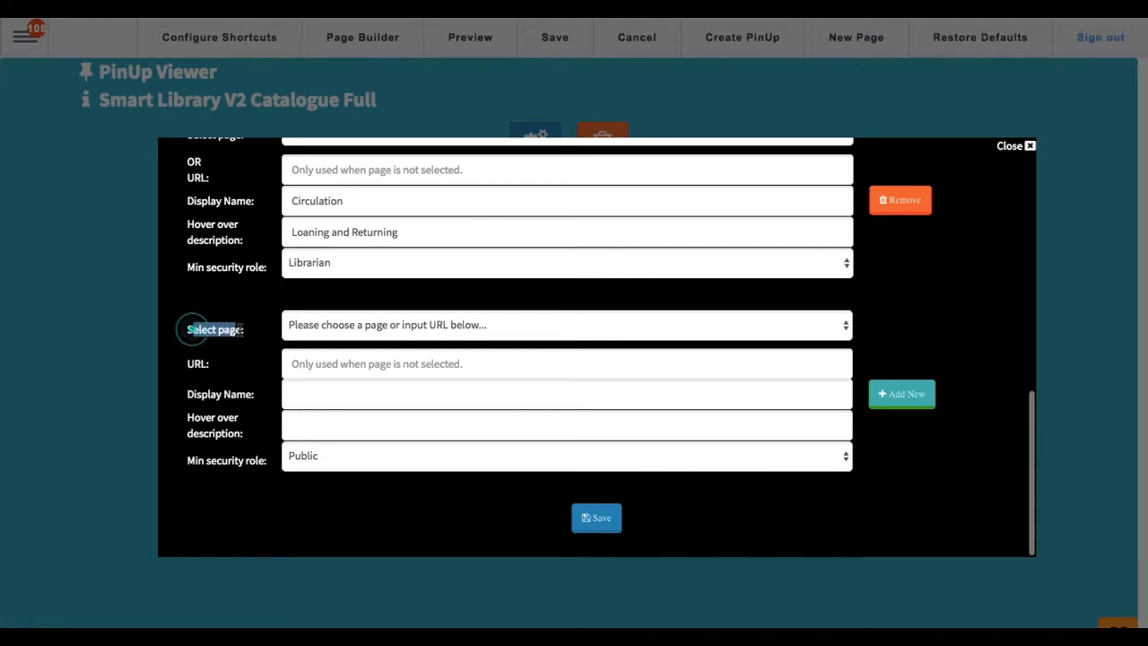
{"action": "left_click", "coordinate": [333, 364]}
{"action": "type", "text": "https://my.scisdata.com/discover/results/?advSearch=true&query=&queryForDisplay="}
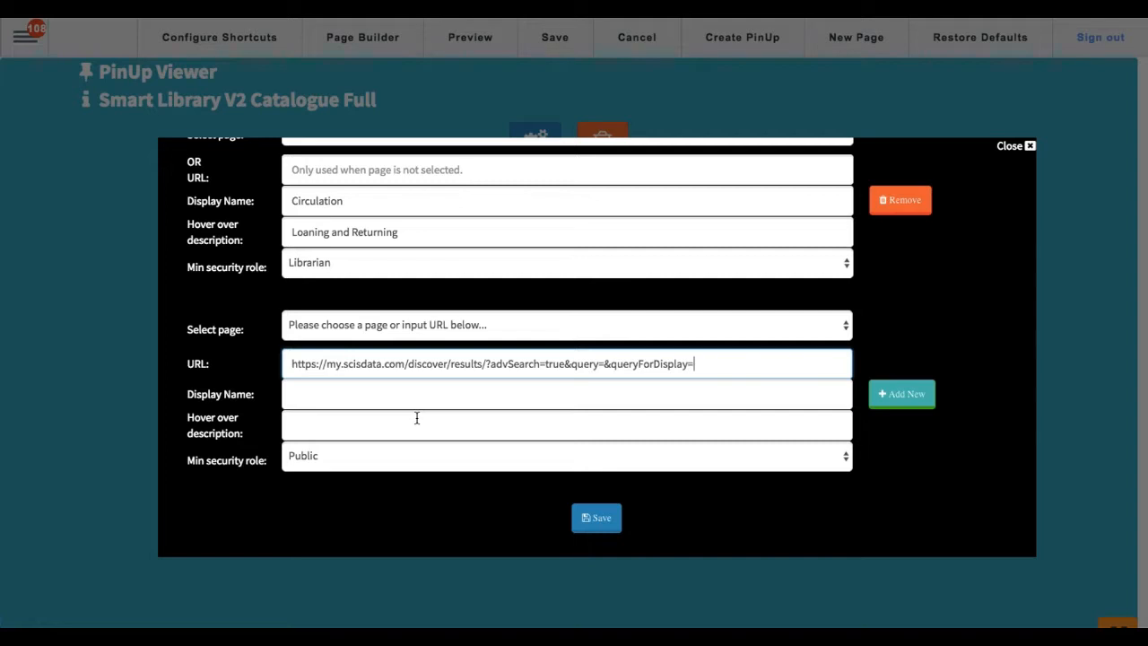
Step: Name the new shortcut SCIS Search, describe it as "Search SCIS' database", restrict it to the Cataloguer role and add it to the list
{"action": "left_click", "coordinate": [408, 395]}
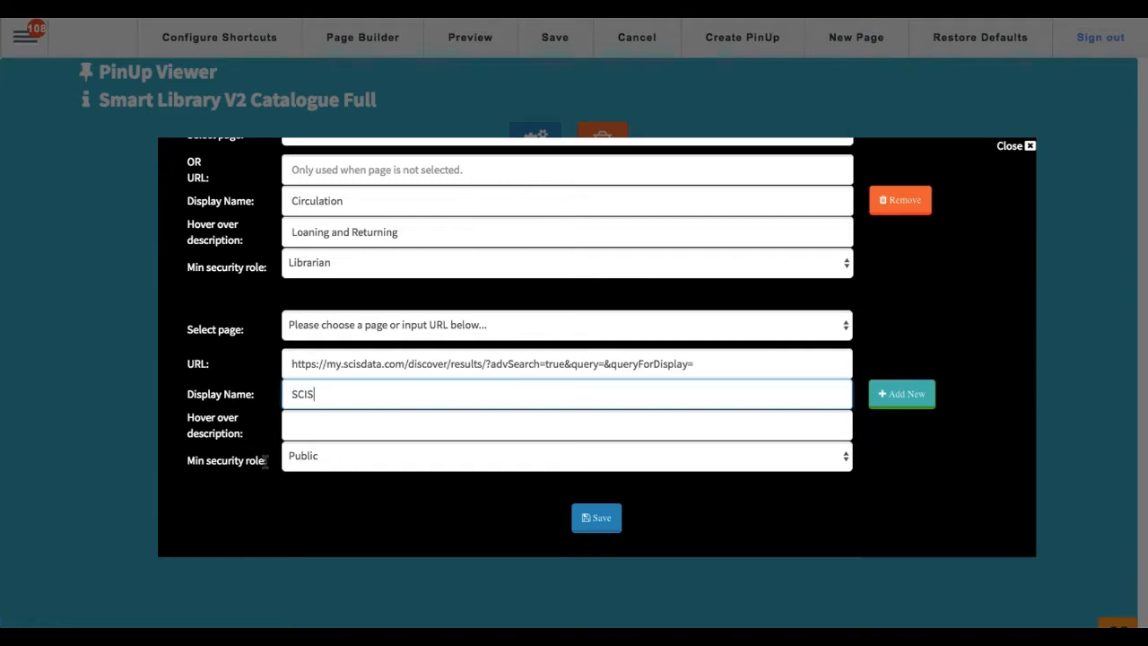
{"action": "type", "text": "SCIS Search"}
{"action": "key", "text": "Tab"}
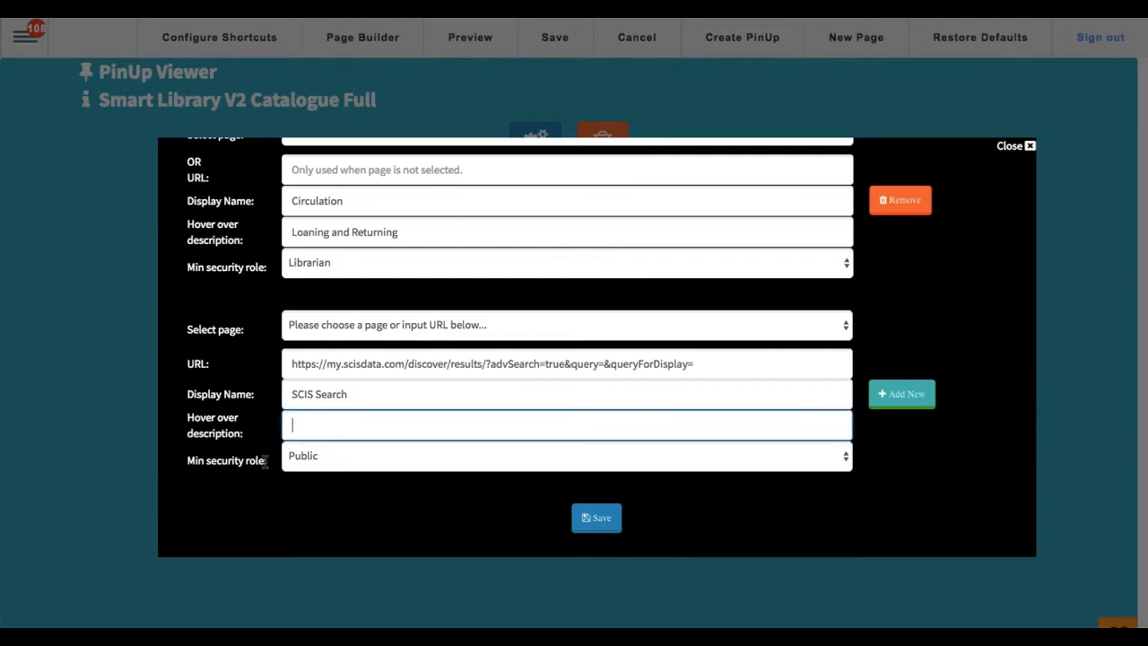
{"action": "type", "text": "Search SCIS' database"}
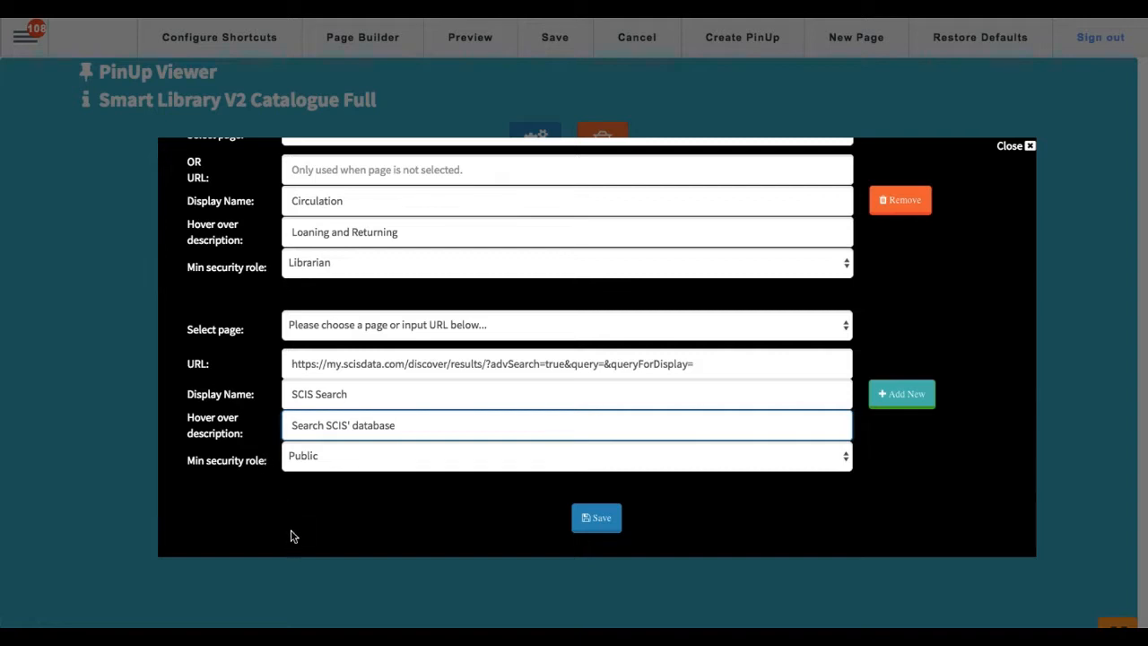
{"action": "left_click", "coordinate": [321, 459]}
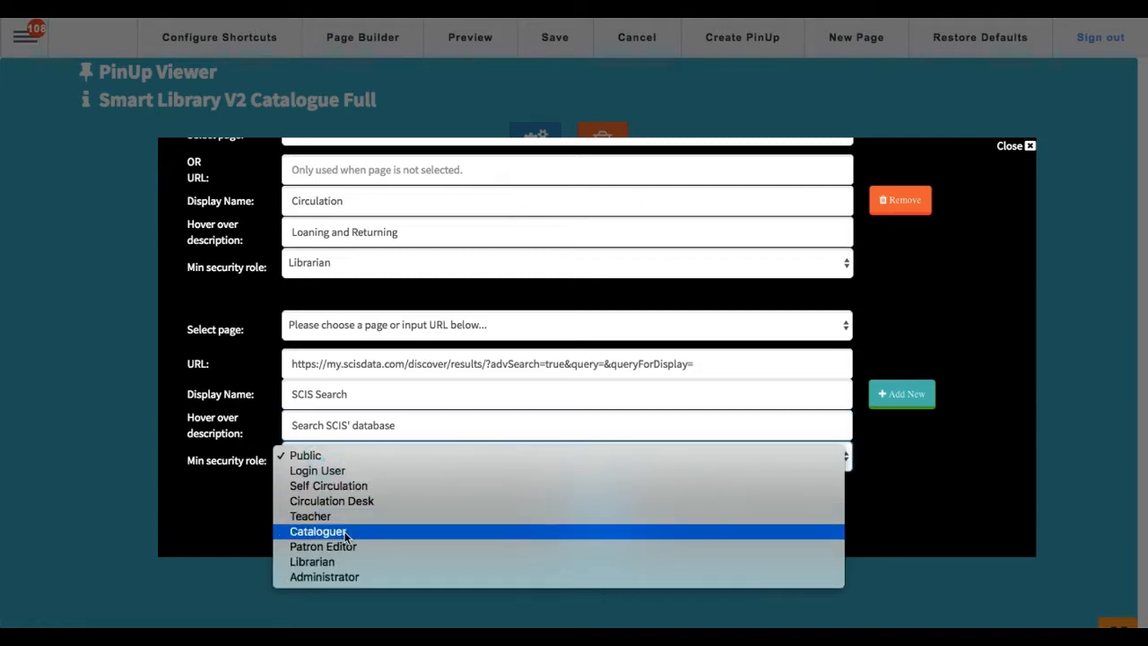
{"action": "left_click", "coordinate": [346, 535]}
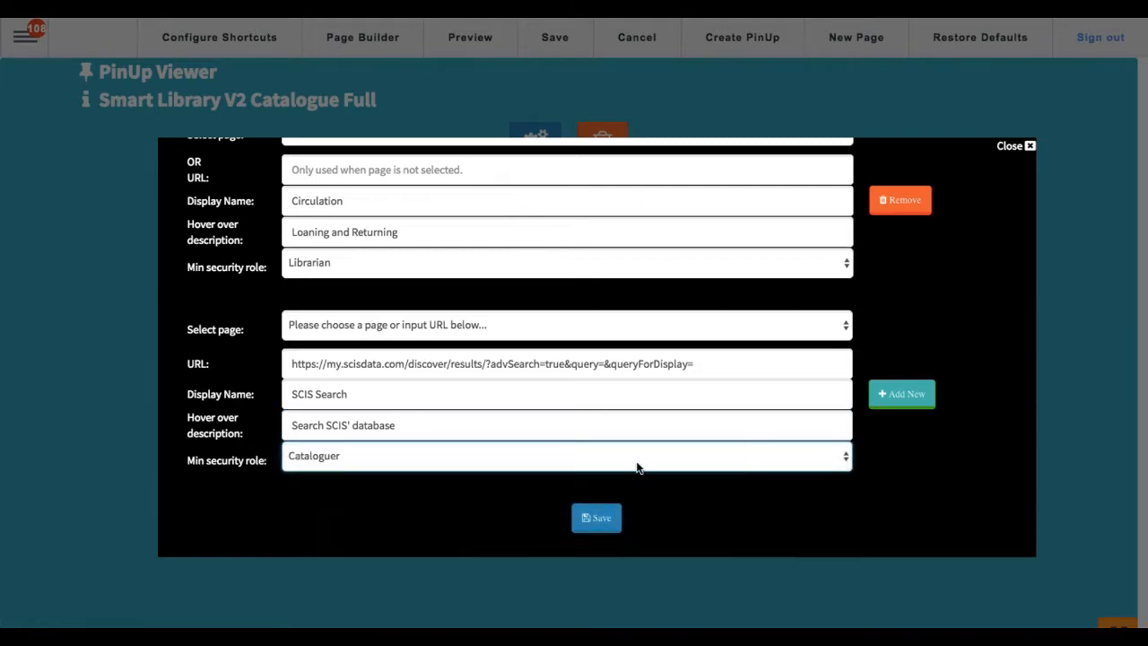
{"action": "left_click", "coordinate": [918, 408]}
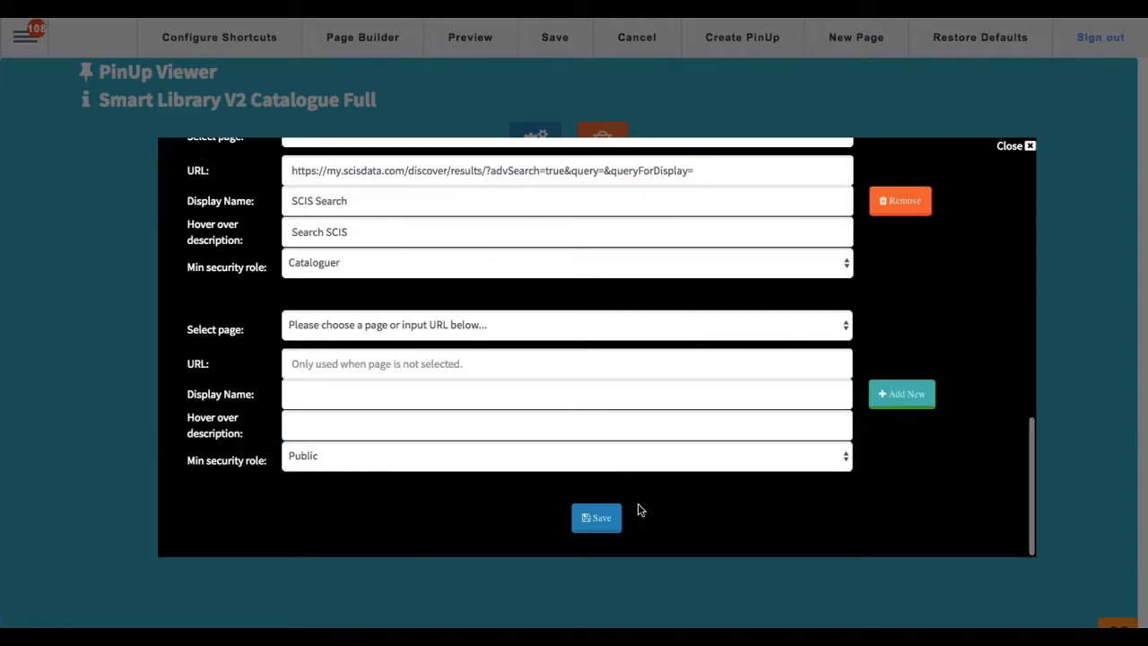
Step: Save the shortcuts and the page configuration with a page refresh, and try the SCIS Search shortcut
{"action": "left_click", "coordinate": [598, 519]}
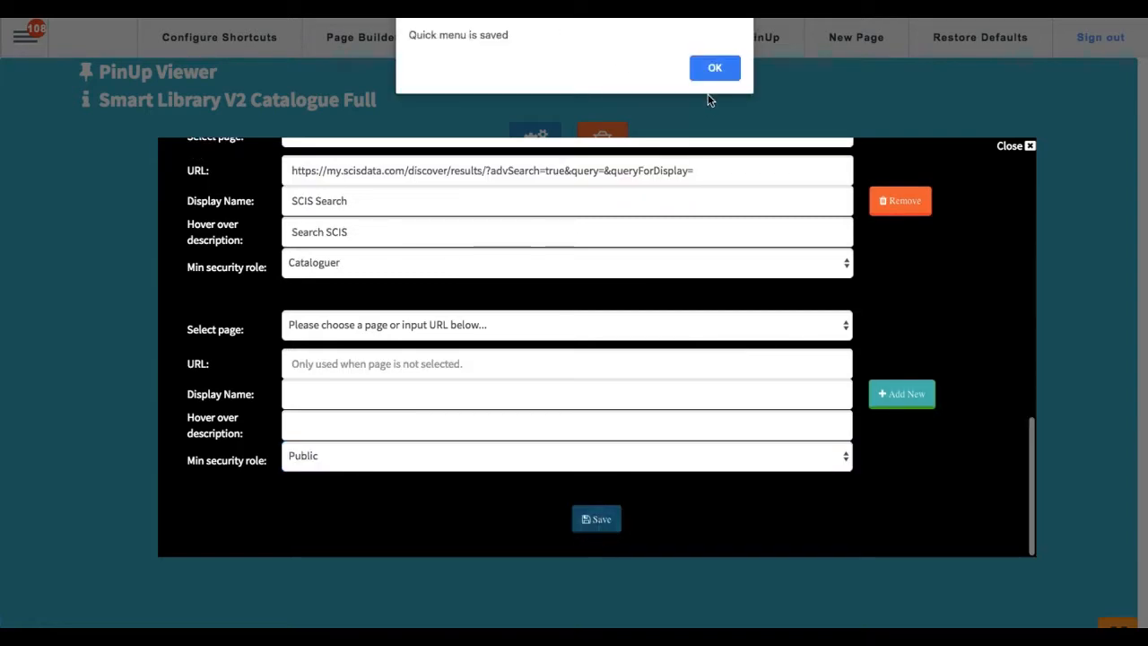
{"action": "left_click", "coordinate": [719, 69]}
{"action": "left_click", "coordinate": [556, 40]}
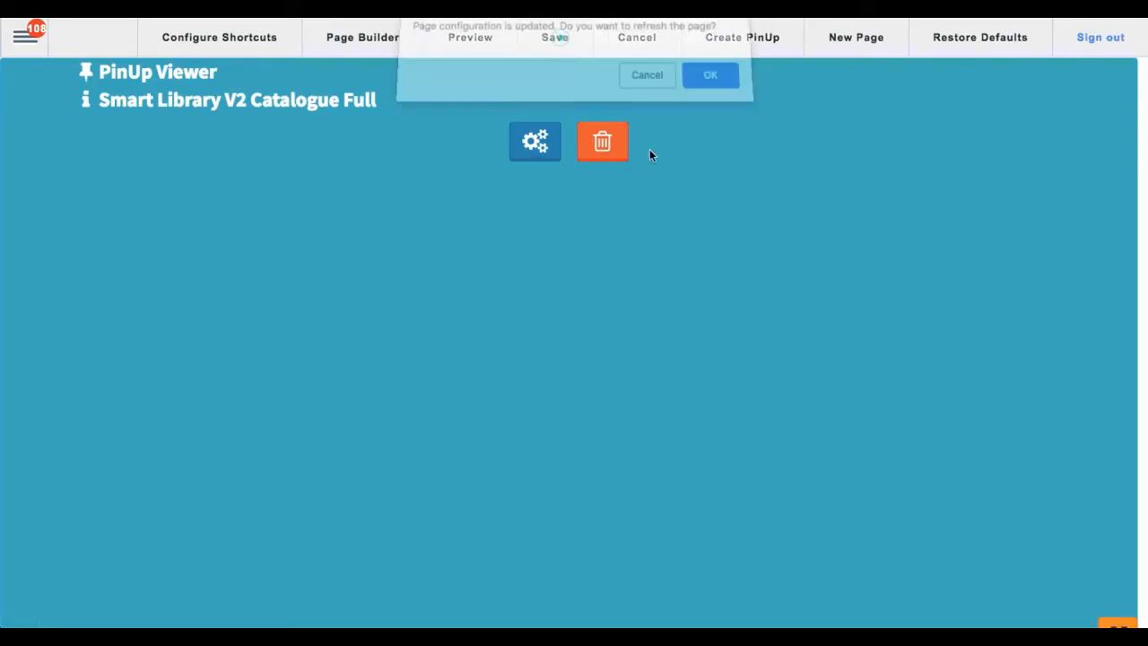
{"action": "left_click", "coordinate": [709, 86]}
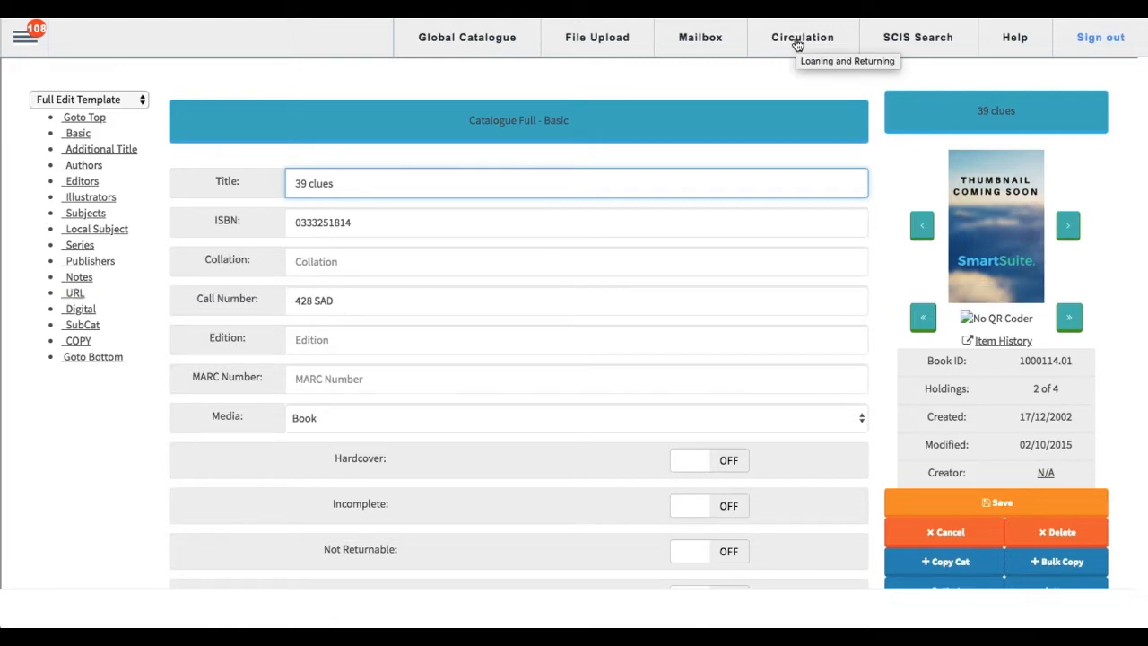
{"action": "left_click", "coordinate": [913, 41]}
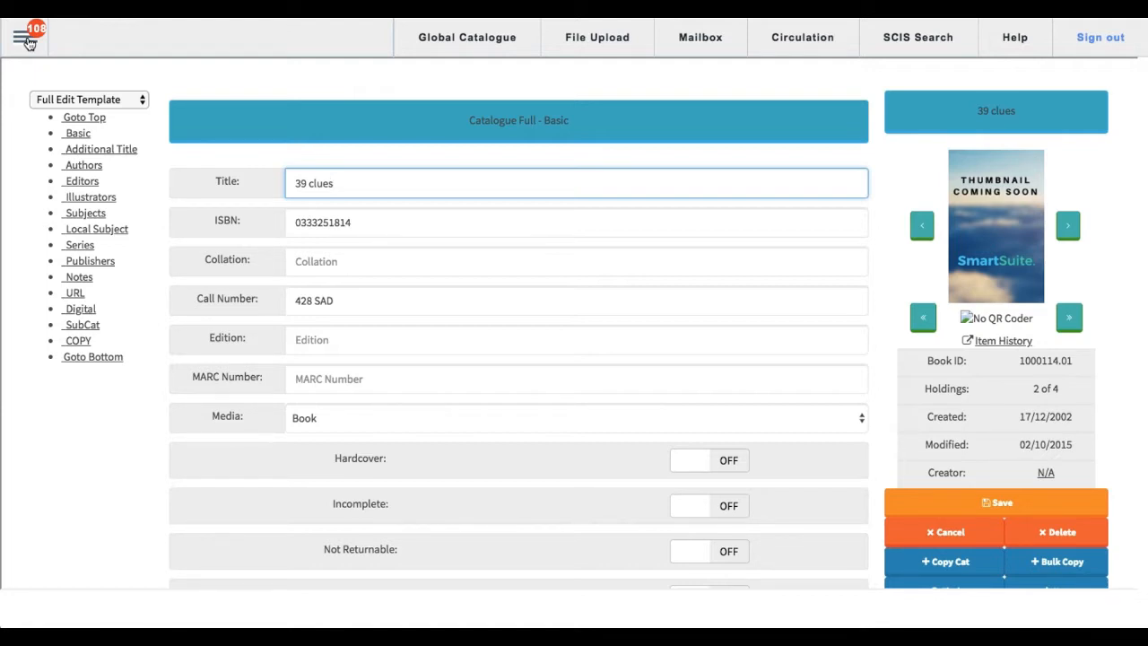
Step: Go to the TV4Education search page
{"action": "left_click", "coordinate": [29, 42]}
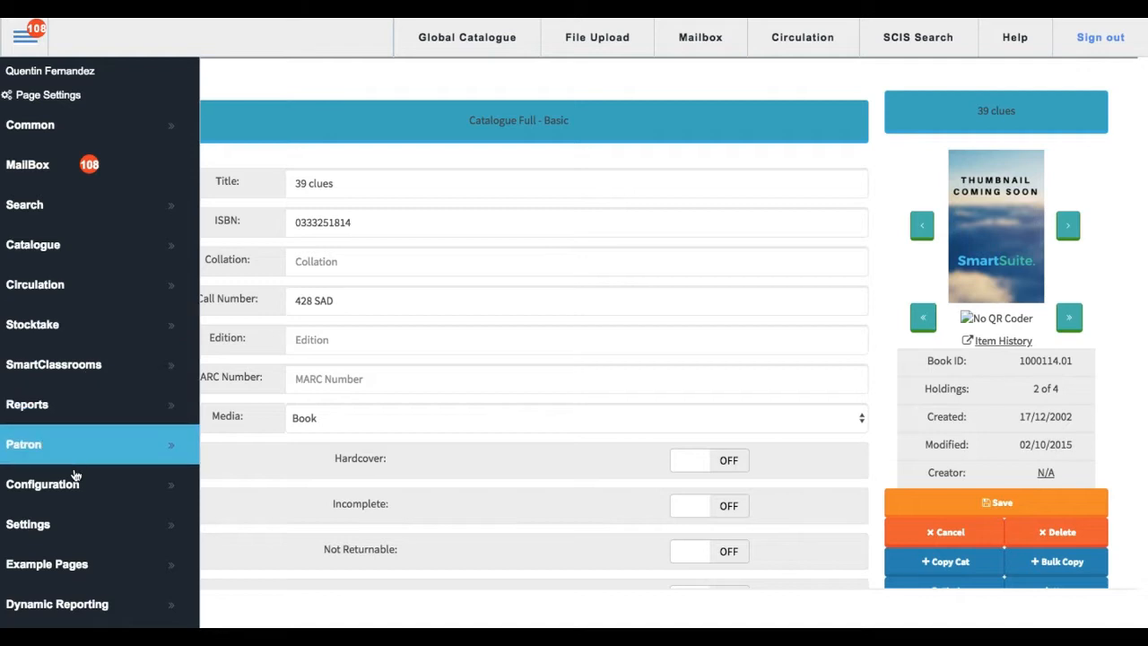
{"action": "left_click", "coordinate": [87, 215]}
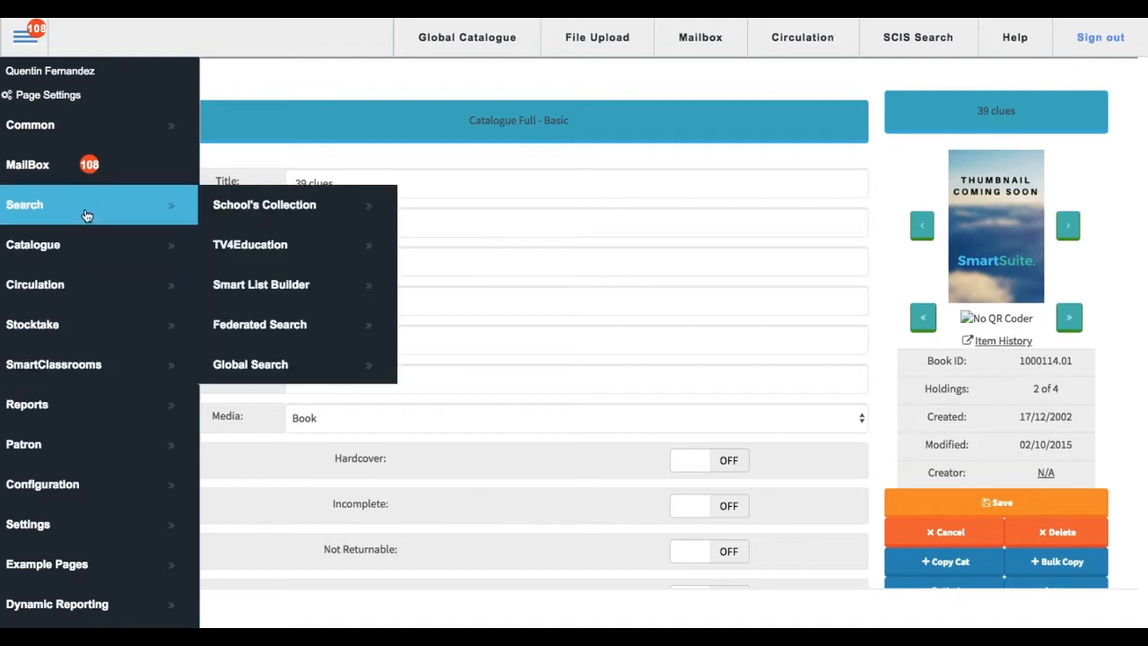
{"action": "left_click", "coordinate": [299, 251]}
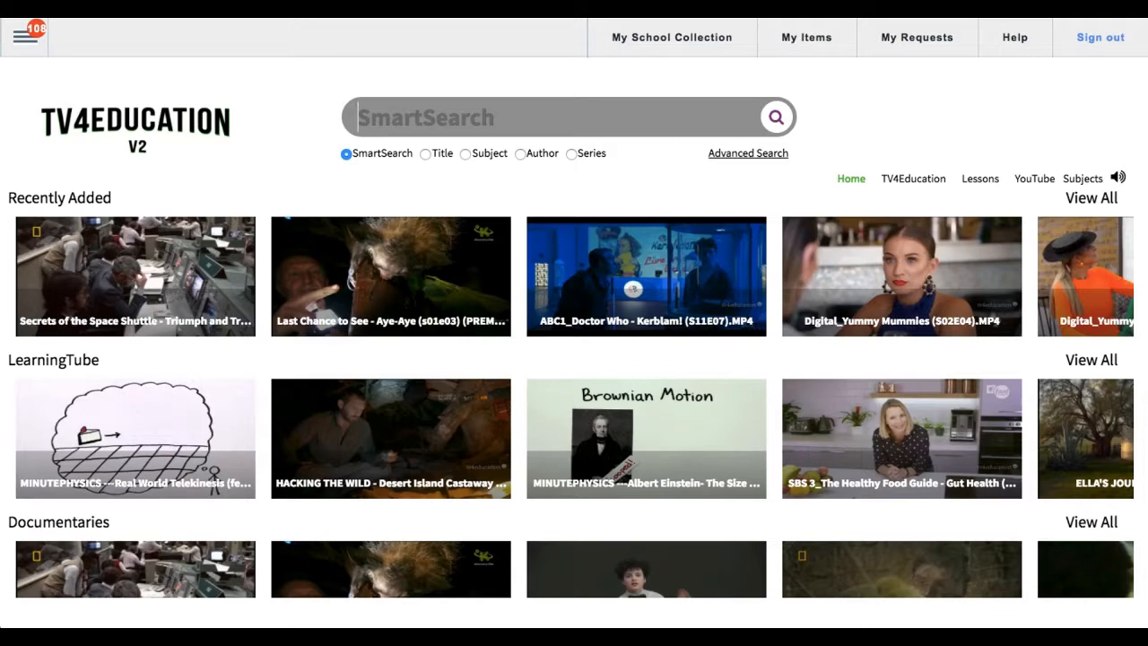
Step: Search Google for "foxtel tv guide" in a new browser tab and open the Foxtel TV Guide entry under the official result
{"action": "type", "text": "xtel tv guide"}
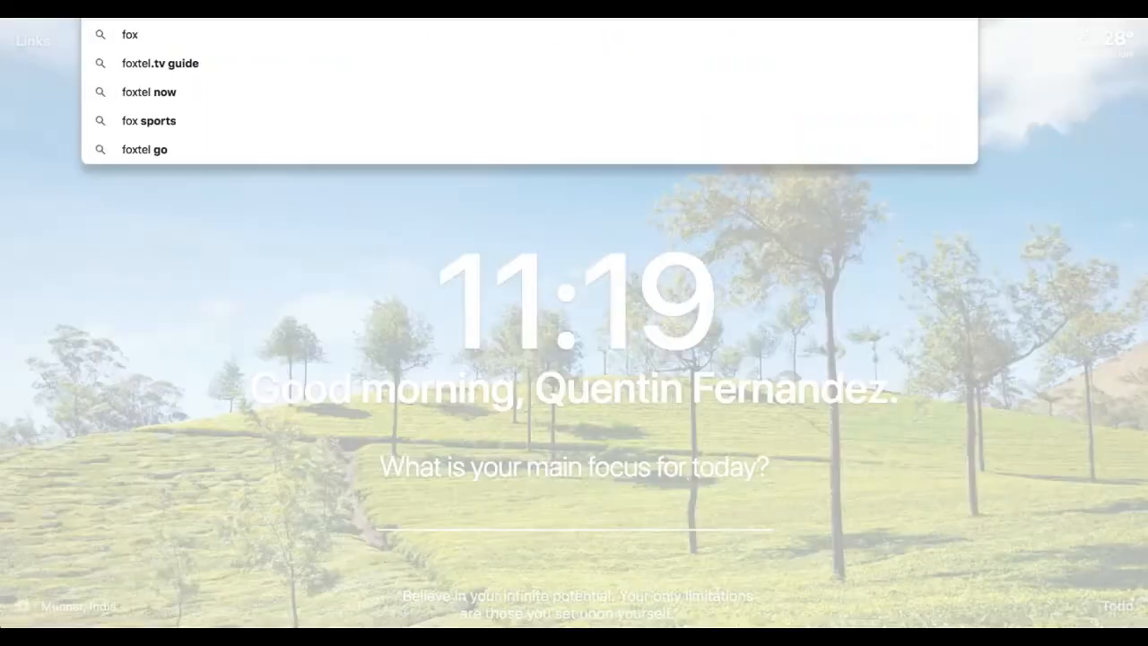
{"action": "key", "text": "Return"}
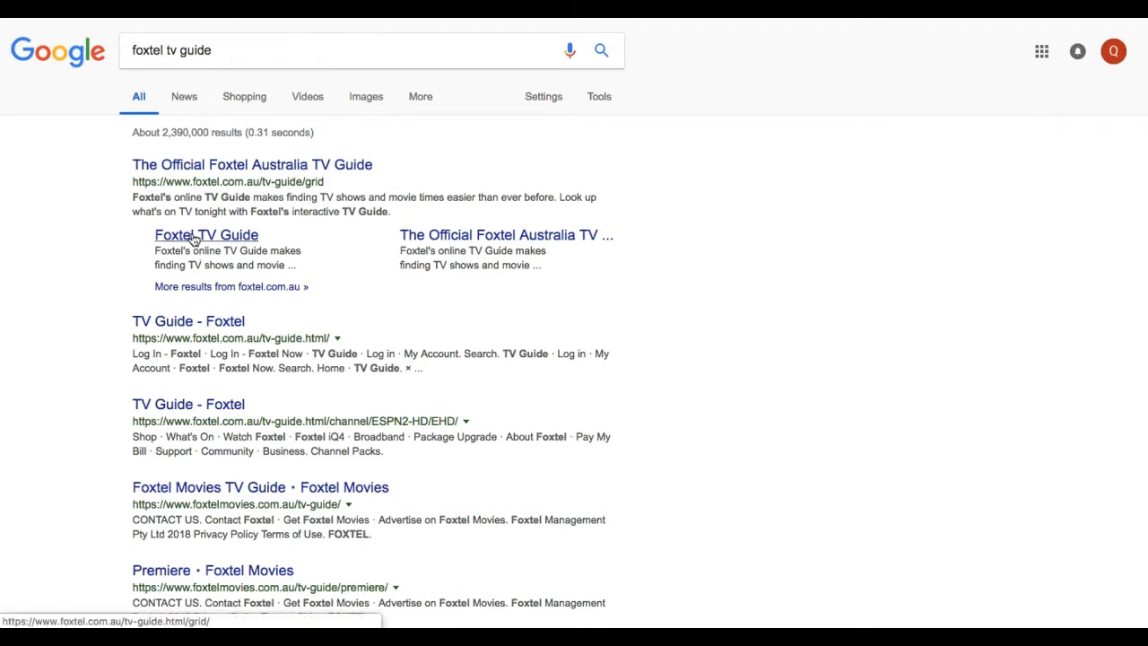
{"action": "left_click", "coordinate": [197, 235]}
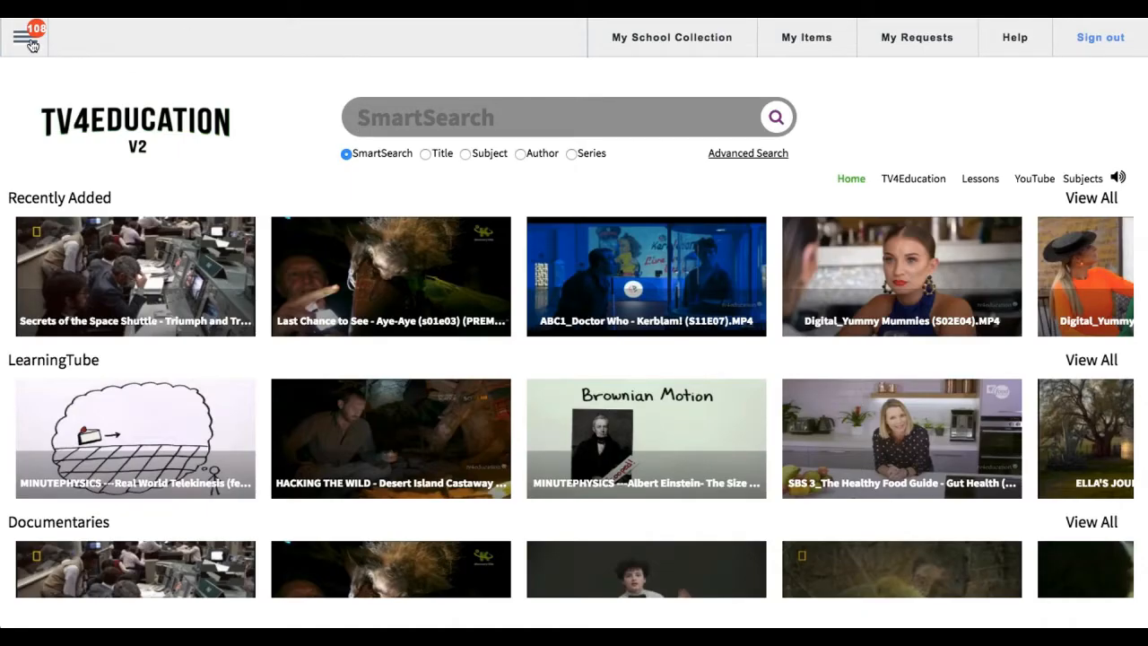
{"action": "left_click", "coordinate": [28, 42]}
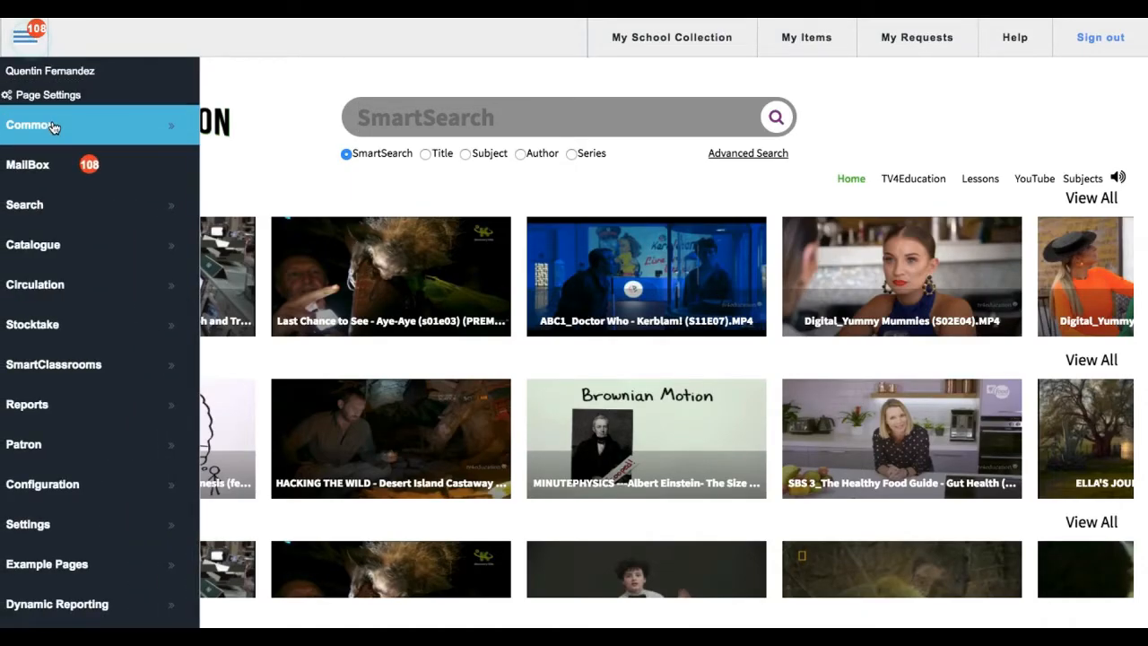
{"action": "left_click", "coordinate": [44, 94]}
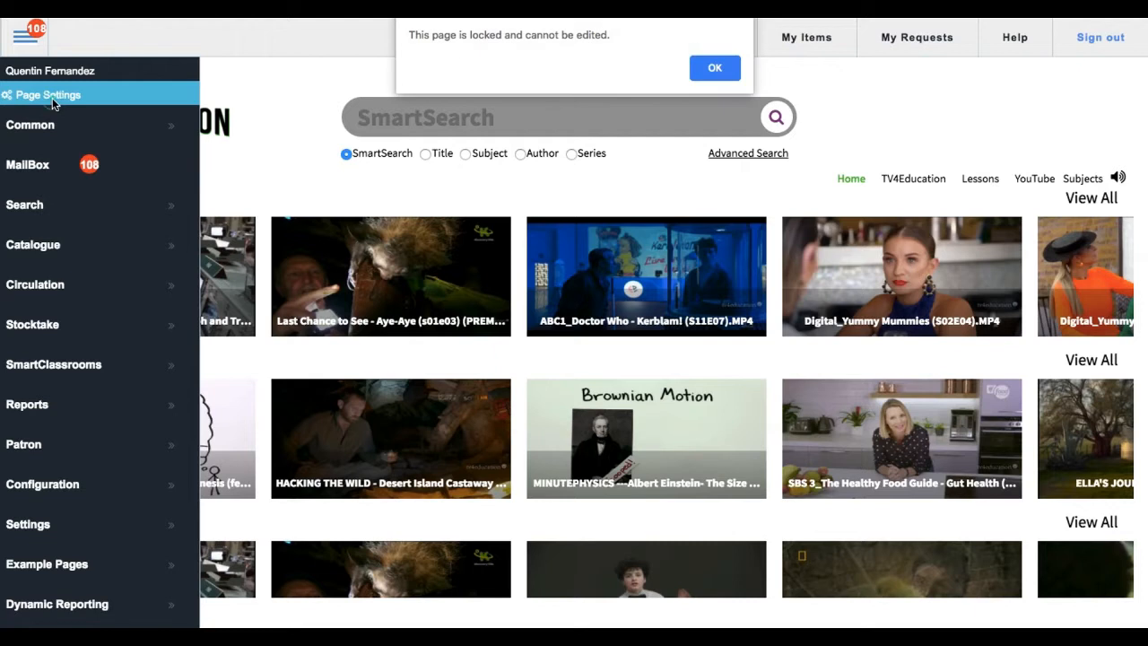
{"action": "left_click", "coordinate": [702, 67]}
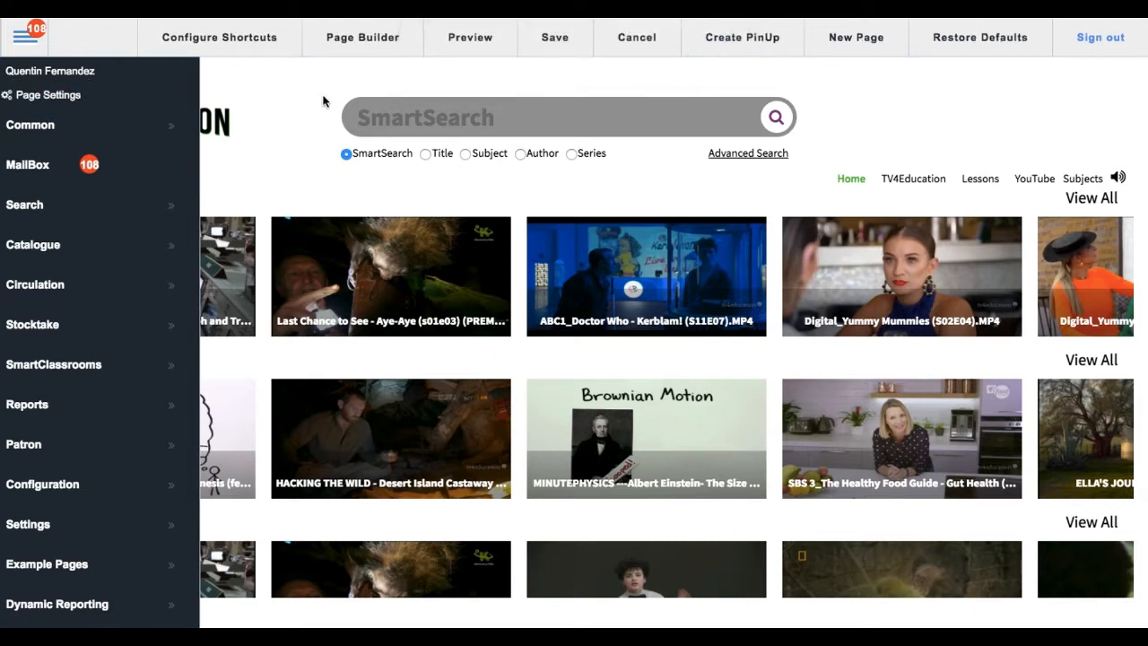
{"action": "left_click", "coordinate": [233, 40]}
{"action": "scroll", "coordinate": [601, 262], "scroll_direction": "down", "scroll_amount": 5}
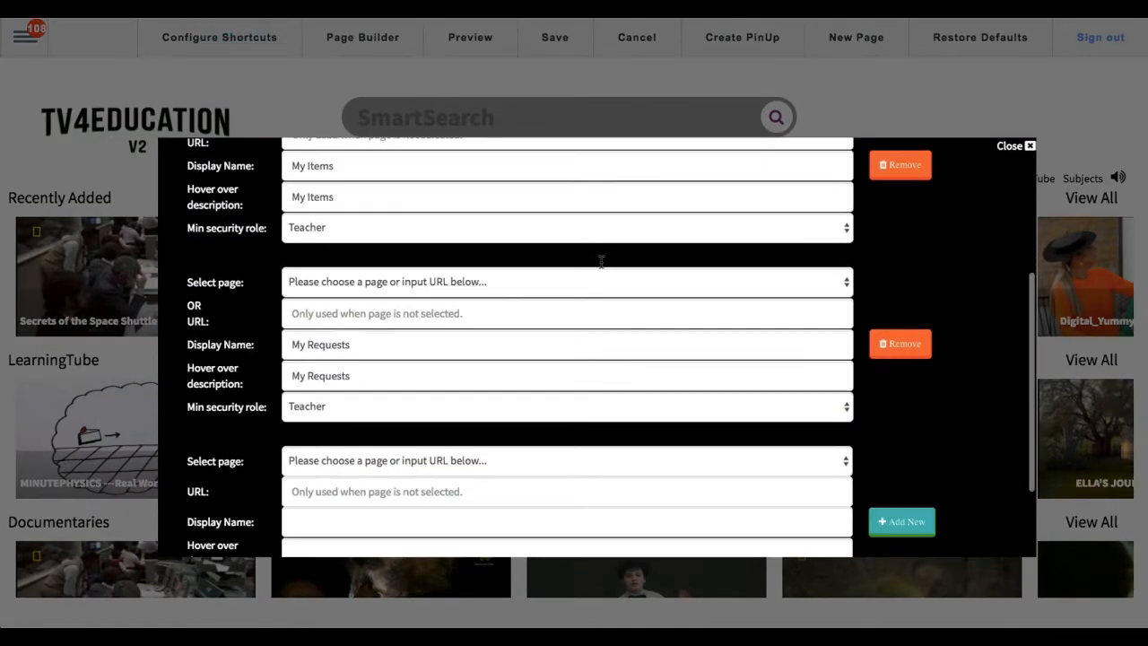
{"action": "left_click", "coordinate": [487, 371]}
{"action": "type", "text": "https://www.foxtel.com.au/tv-guide.html/grid/"}
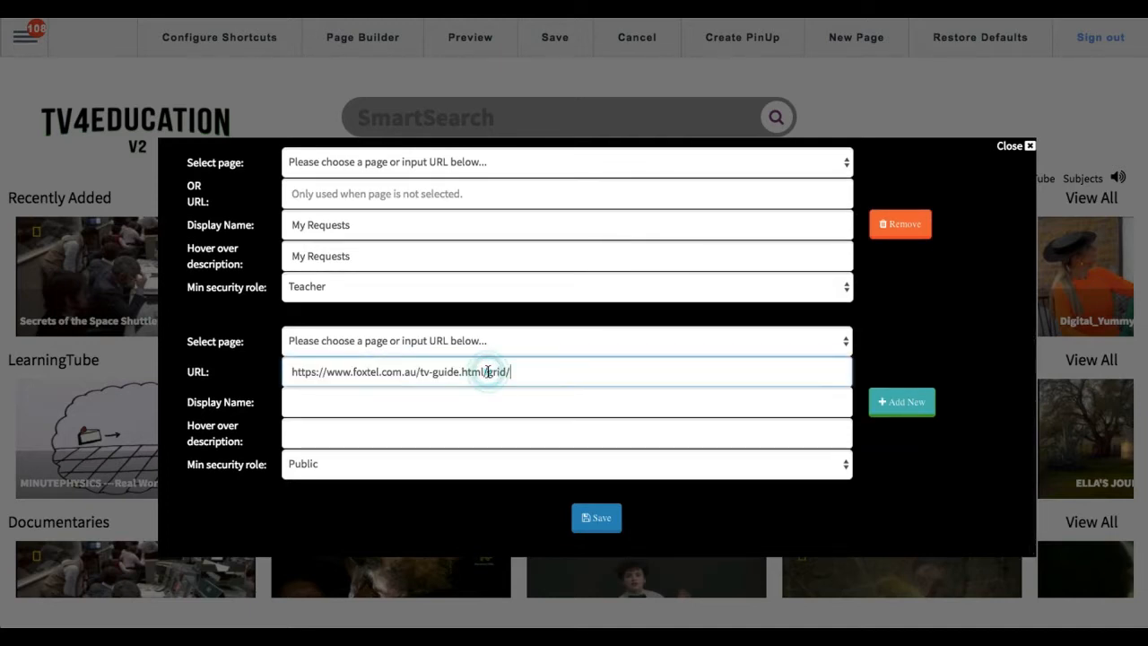
Step: Give the new shortcut the display name and hover description Foxtel TV Guide, set its minimum role to Teacher and add it
{"action": "key", "text": "Tab"}
{"action": "type", "text": "Foxtel T"}
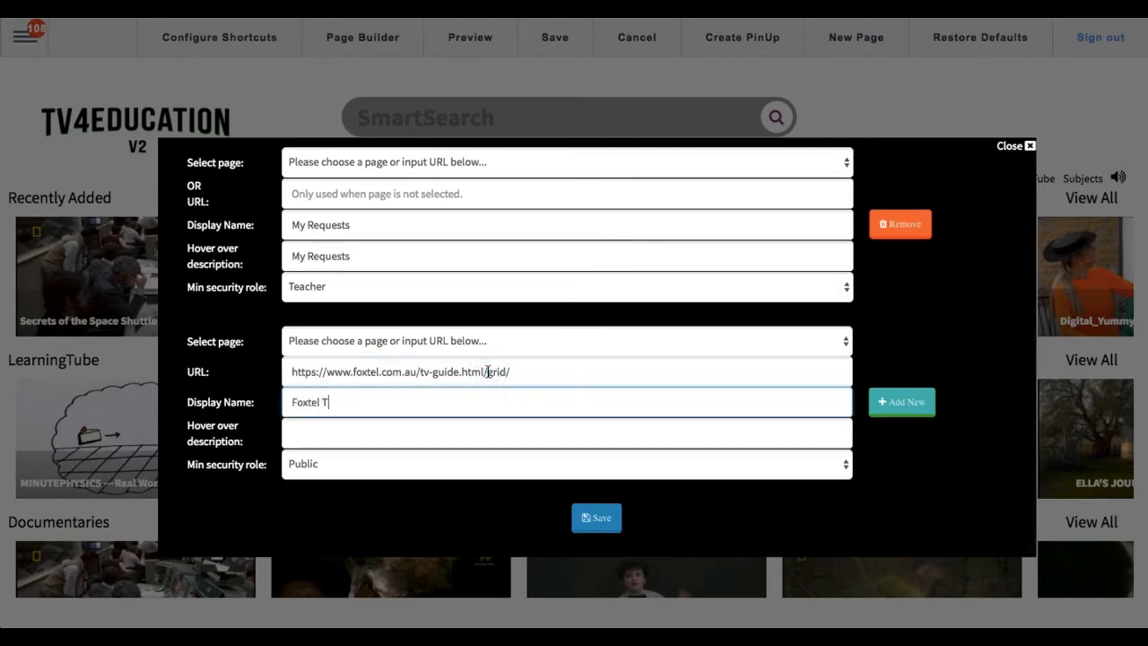
{"action": "type", "text": "V Guide"}
{"action": "key", "text": "Tab"}
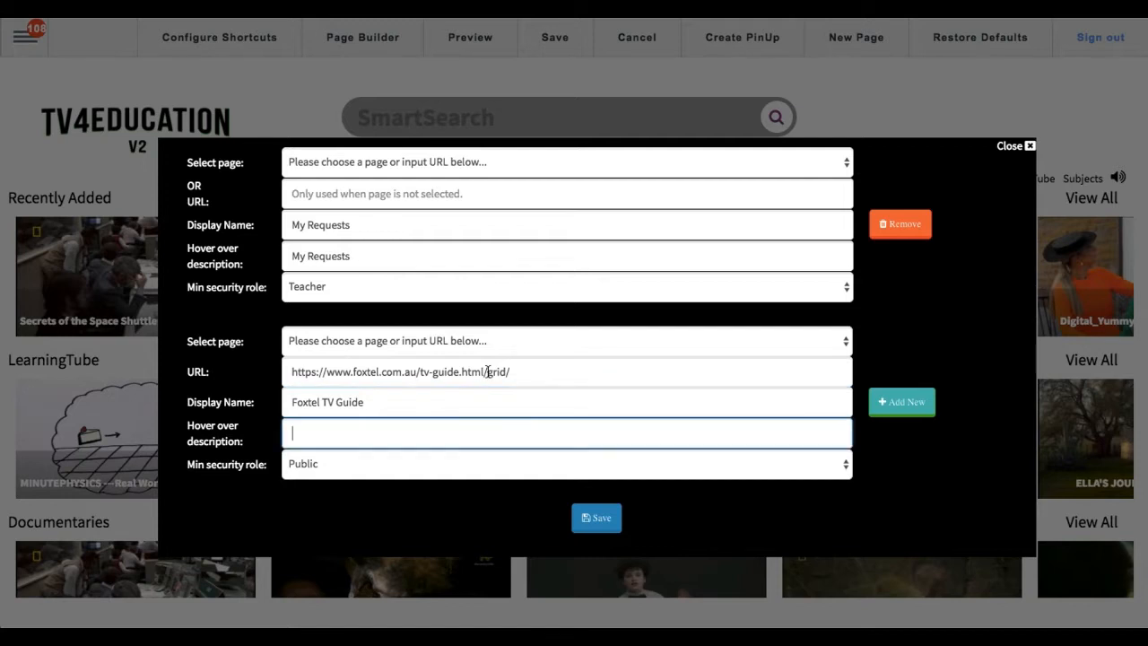
{"action": "type", "text": "Foxtel TV Guide"}
{"action": "left_click", "coordinate": [405, 468]}
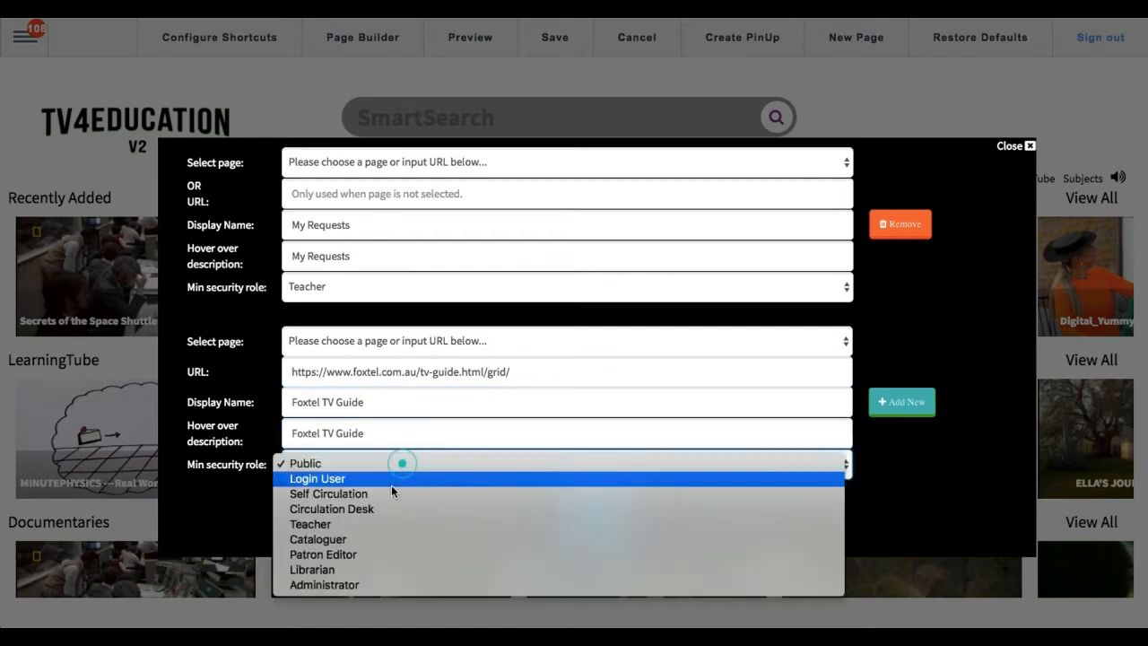
{"action": "left_click", "coordinate": [380, 523]}
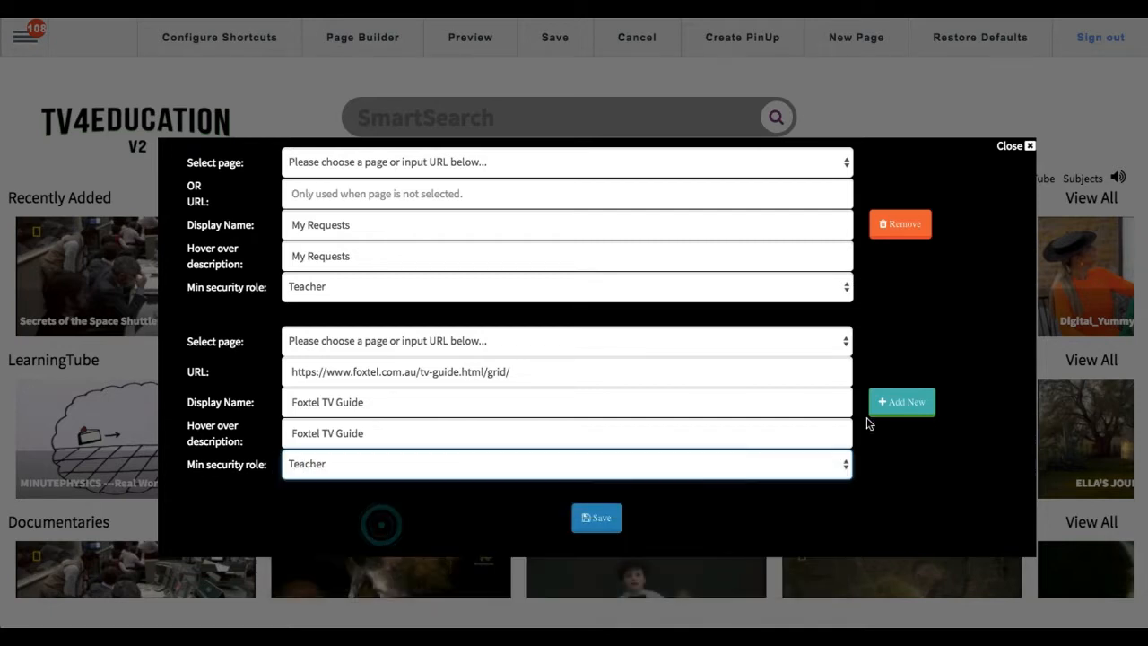
{"action": "left_click", "coordinate": [921, 402]}
Step: Save the TV4Education shortcuts and page configuration, and refresh the page to check the updated shortcut bar
{"action": "left_click", "coordinate": [599, 520]}
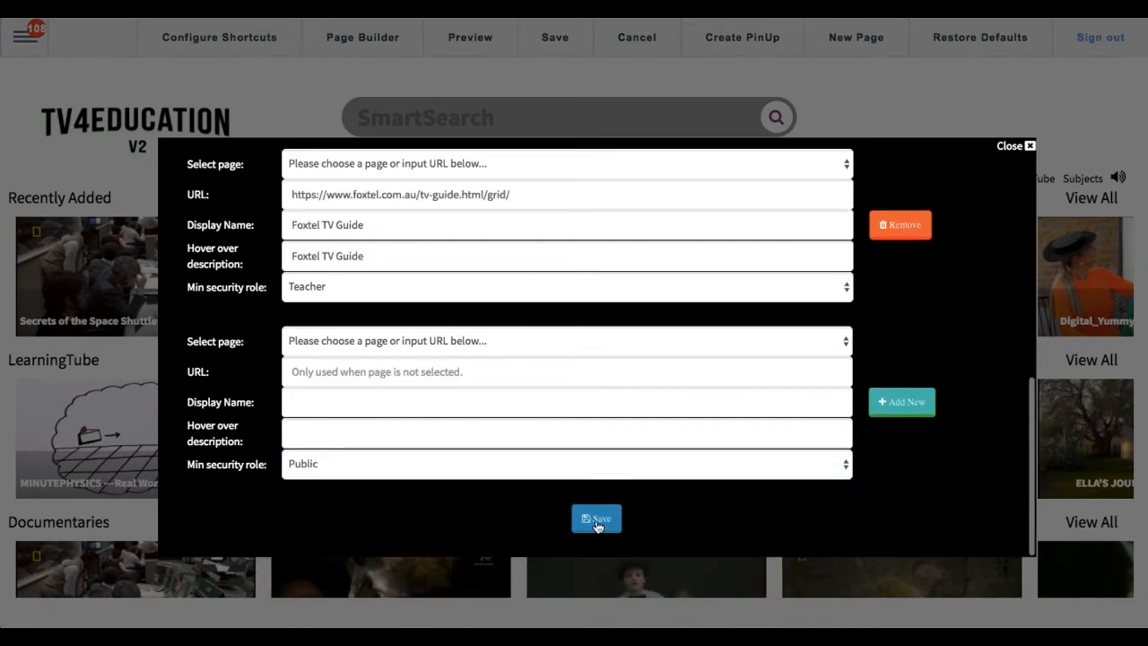
{"action": "left_click", "coordinate": [715, 70]}
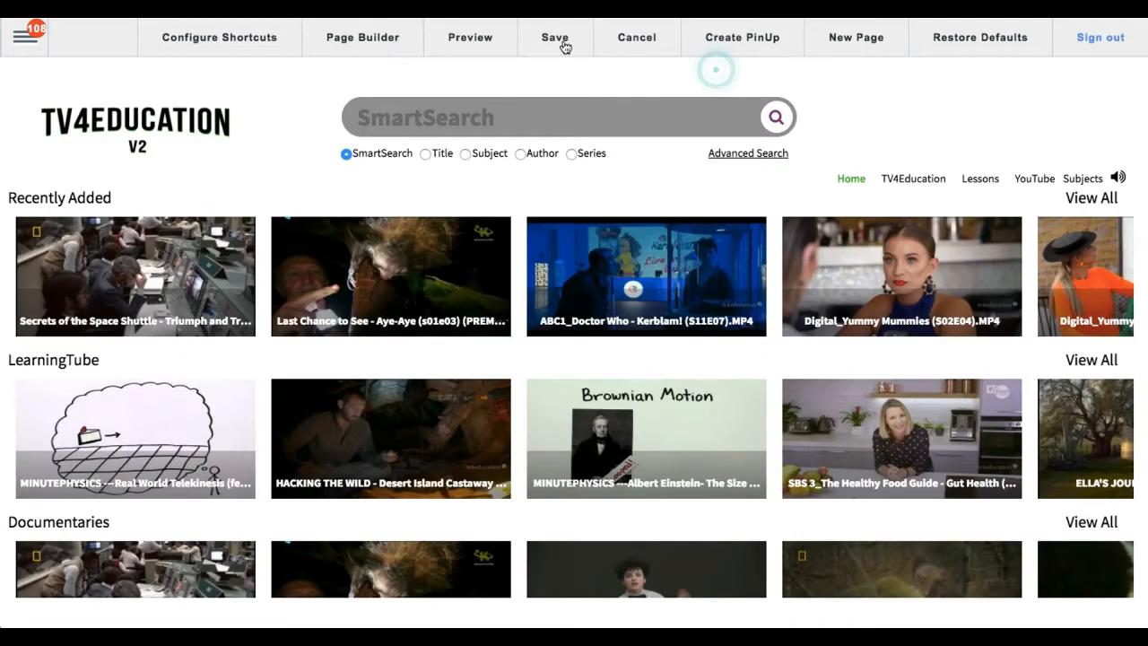
{"action": "left_click", "coordinate": [548, 41]}
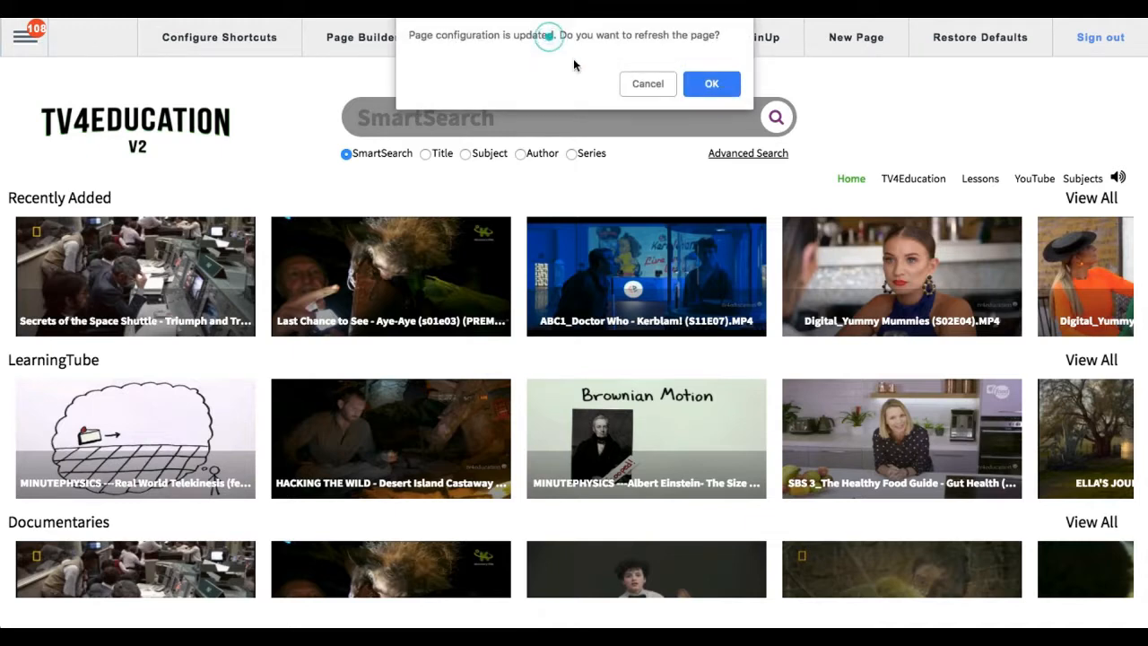
{"action": "left_click", "coordinate": [723, 87]}
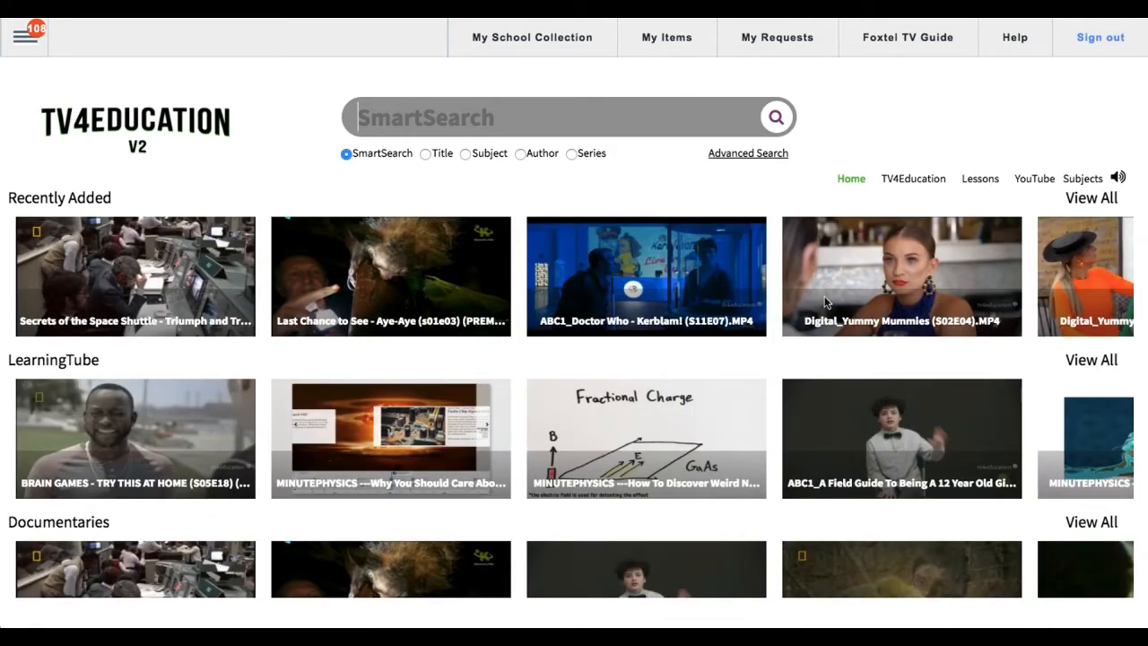
{"action": "scroll", "coordinate": [776, 362], "scroll_direction": "down", "scroll_amount": 3}
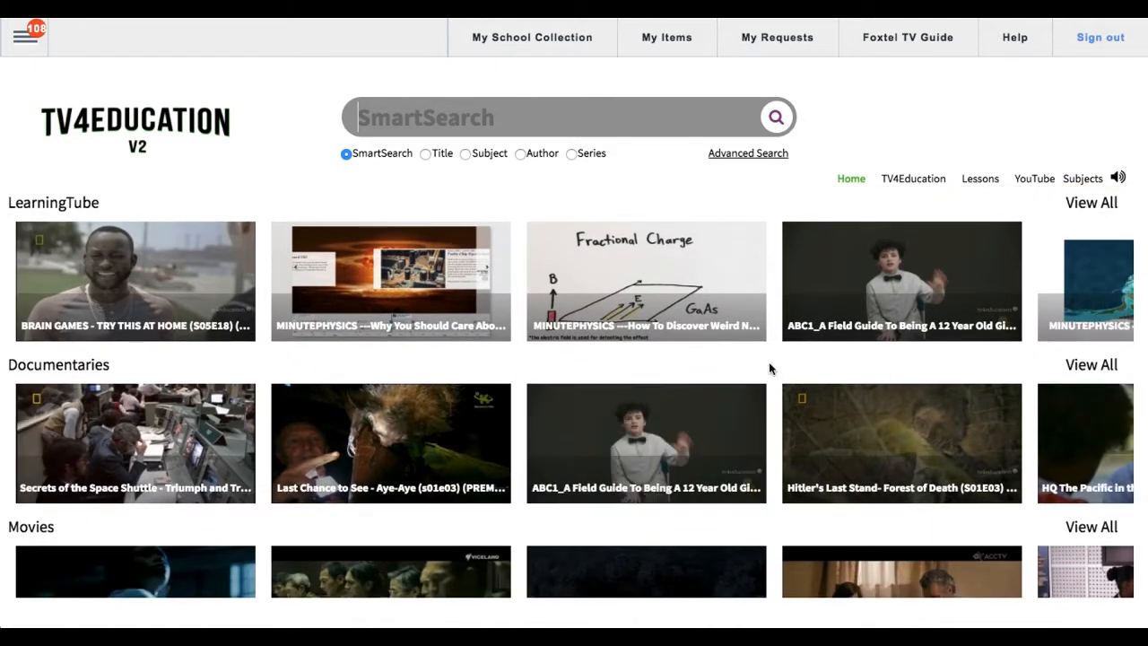
Step: Test the Foxtel TV Guide shortcut from the TV4Education page and look through the current day's channel listings
{"action": "scroll", "coordinate": [772, 363], "scroll_direction": "up", "scroll_amount": 3}
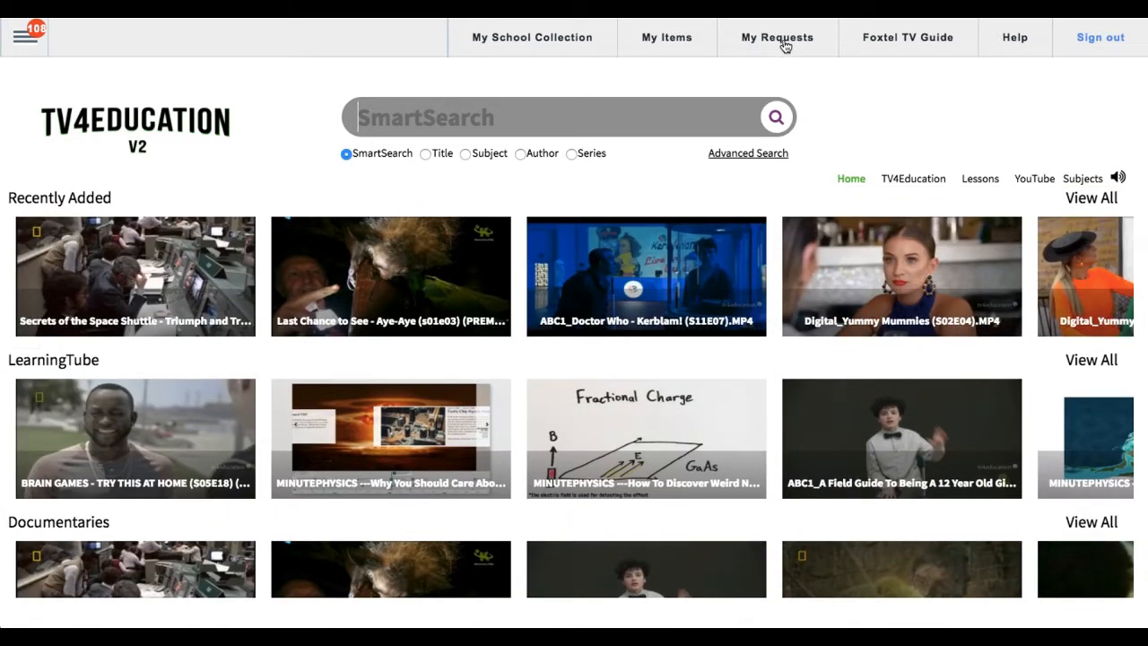
{"action": "left_click", "coordinate": [906, 40]}
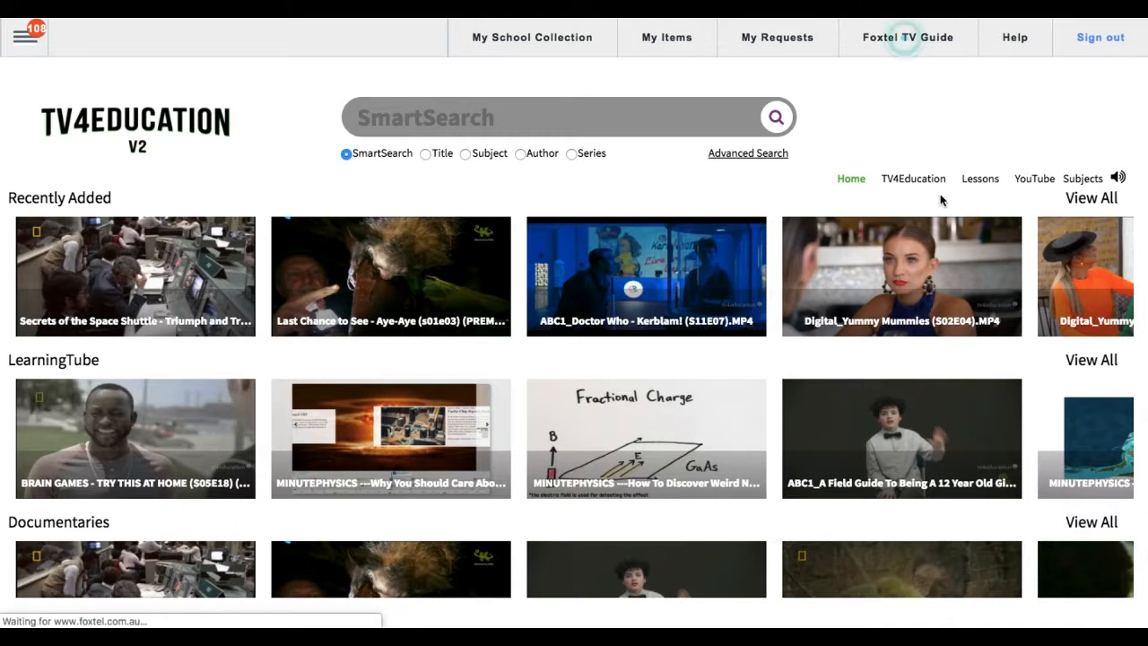
{"action": "scroll", "coordinate": [712, 215], "scroll_direction": "down", "scroll_amount": 1}
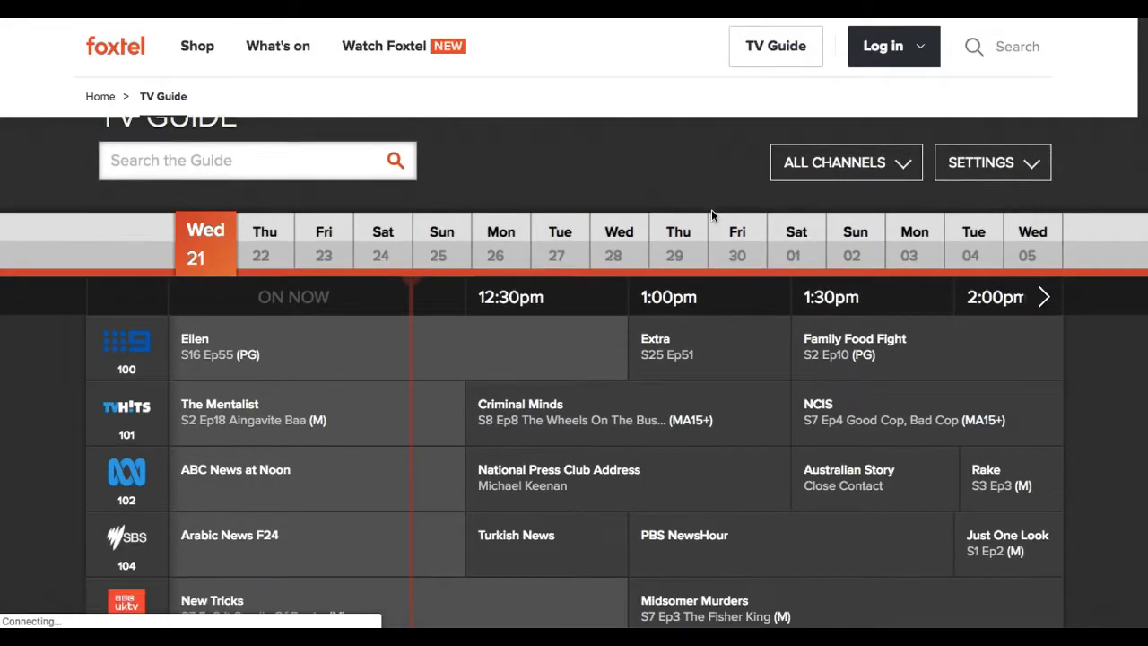
{"action": "scroll", "coordinate": [712, 215], "scroll_direction": "down", "scroll_amount": 8}
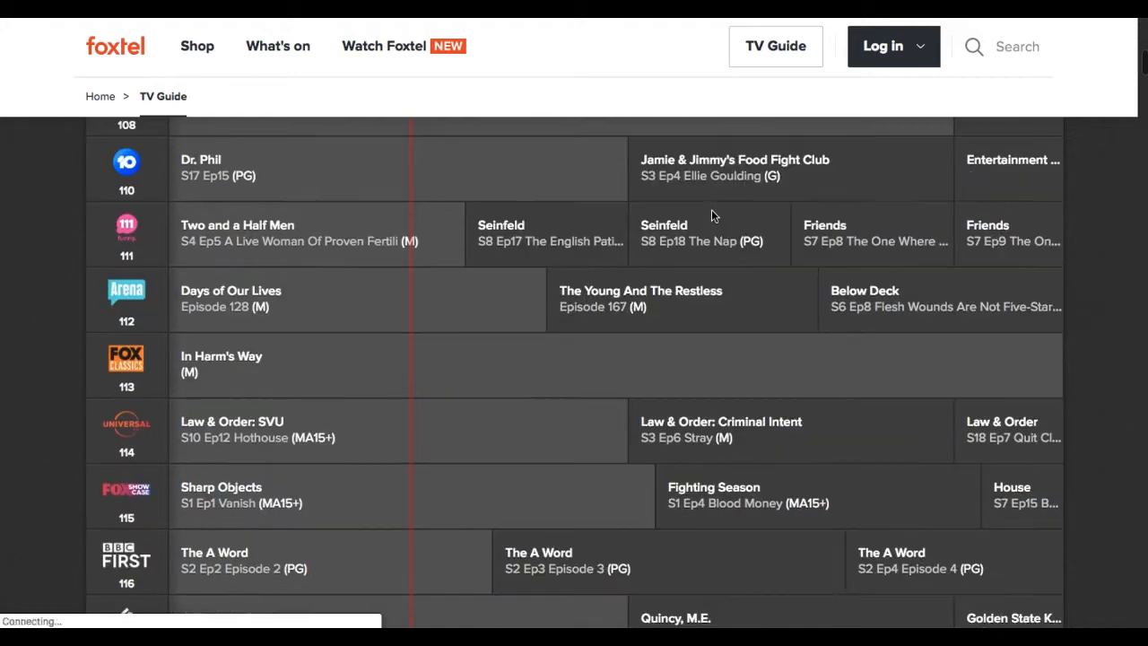
{"action": "scroll", "coordinate": [712, 215], "scroll_direction": "down", "scroll_amount": 5}
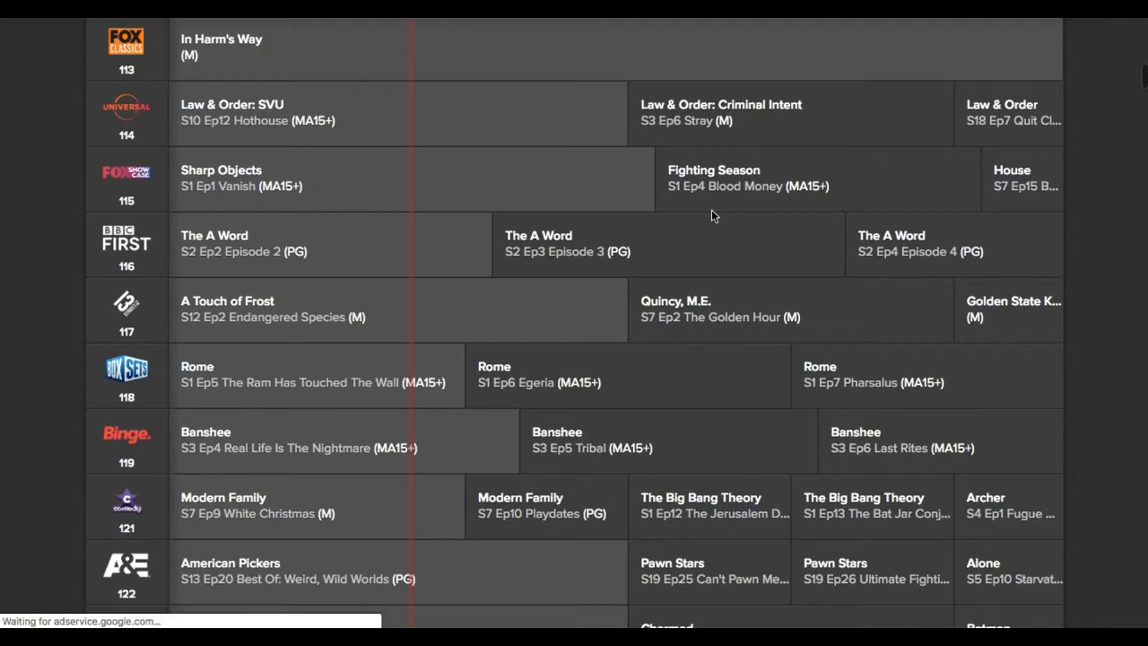
{"action": "scroll", "coordinate": [712, 216], "scroll_direction": "down", "scroll_amount": 5}
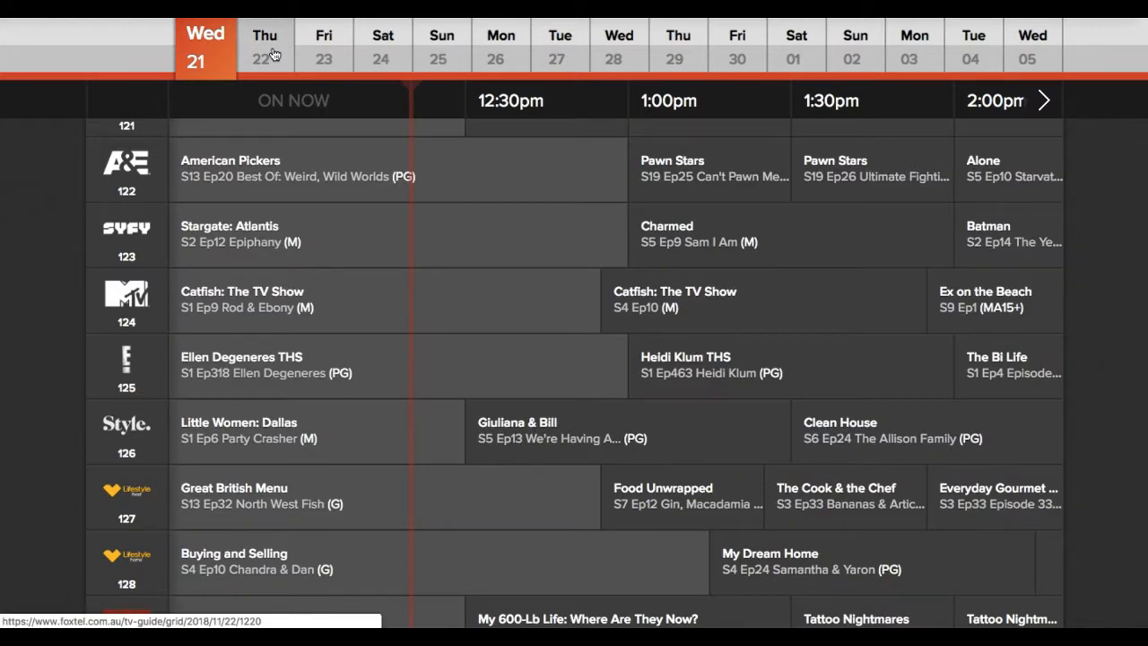
Step: Switch the TV guide to Thursday 22 and on to Friday 23, and look through the channel list
{"action": "left_click", "coordinate": [274, 55]}
{"action": "left_click", "coordinate": [323, 54]}
{"action": "scroll", "coordinate": [275, 430], "scroll_direction": "down", "scroll_amount": 4}
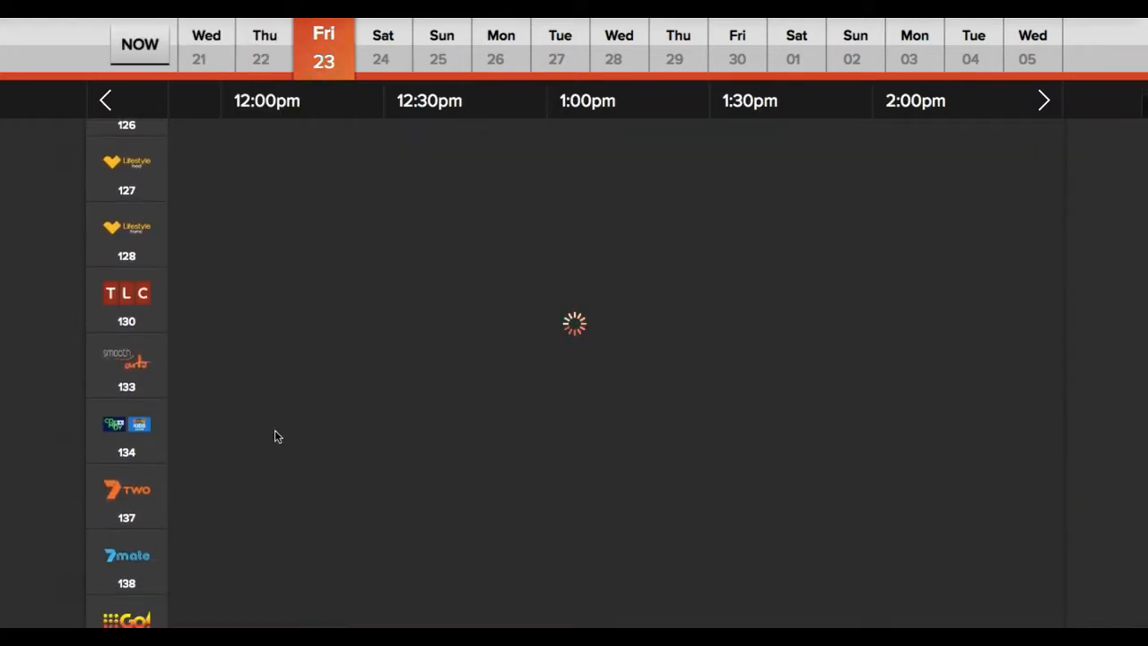
{"action": "scroll", "coordinate": [275, 432], "scroll_direction": "down", "scroll_amount": 15}
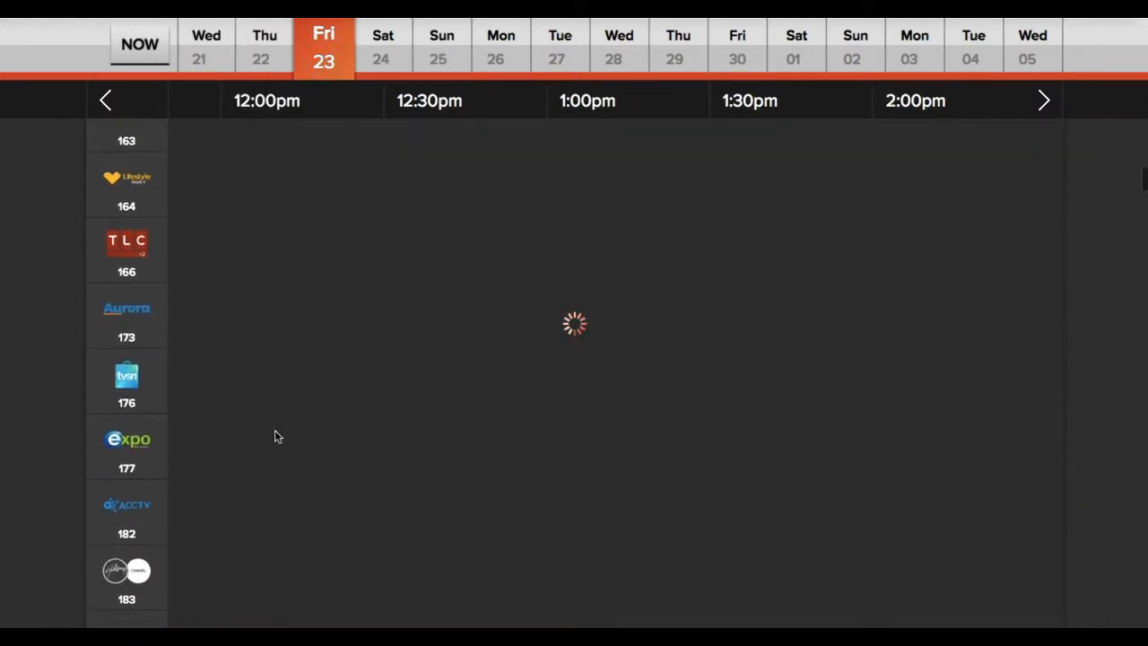
{"action": "scroll", "coordinate": [275, 433], "scroll_direction": "down", "scroll_amount": 16}
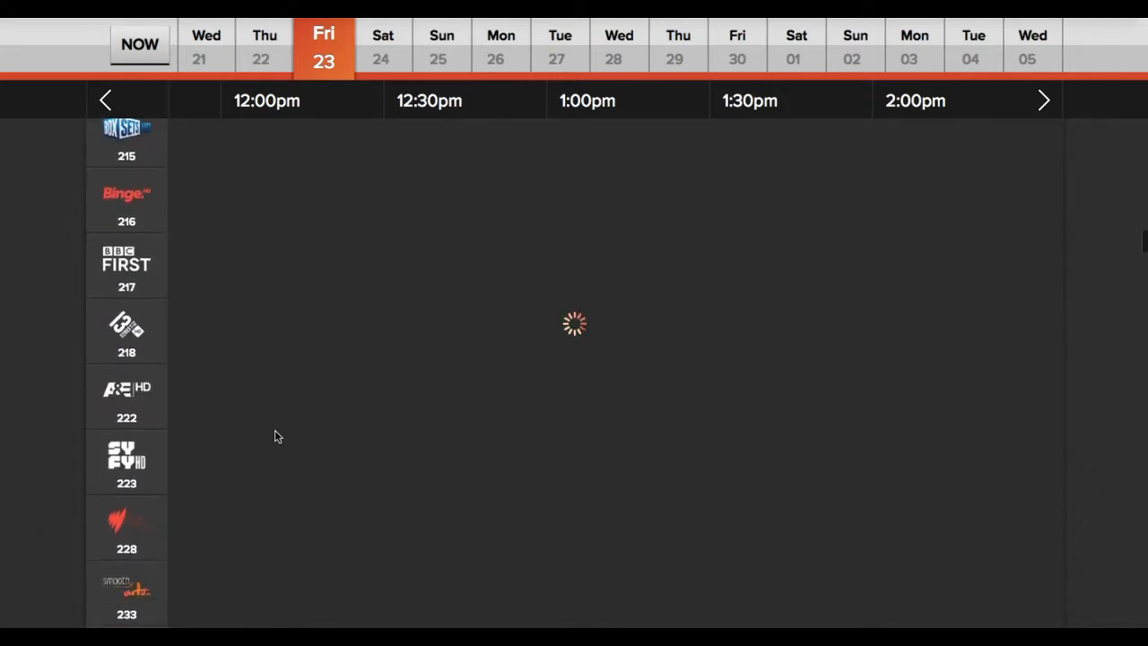
Step: View the programme details of Downsizing on channel 244 and return to the TV4Education page
{"action": "scroll", "coordinate": [275, 434], "scroll_direction": "down", "scroll_amount": 10}
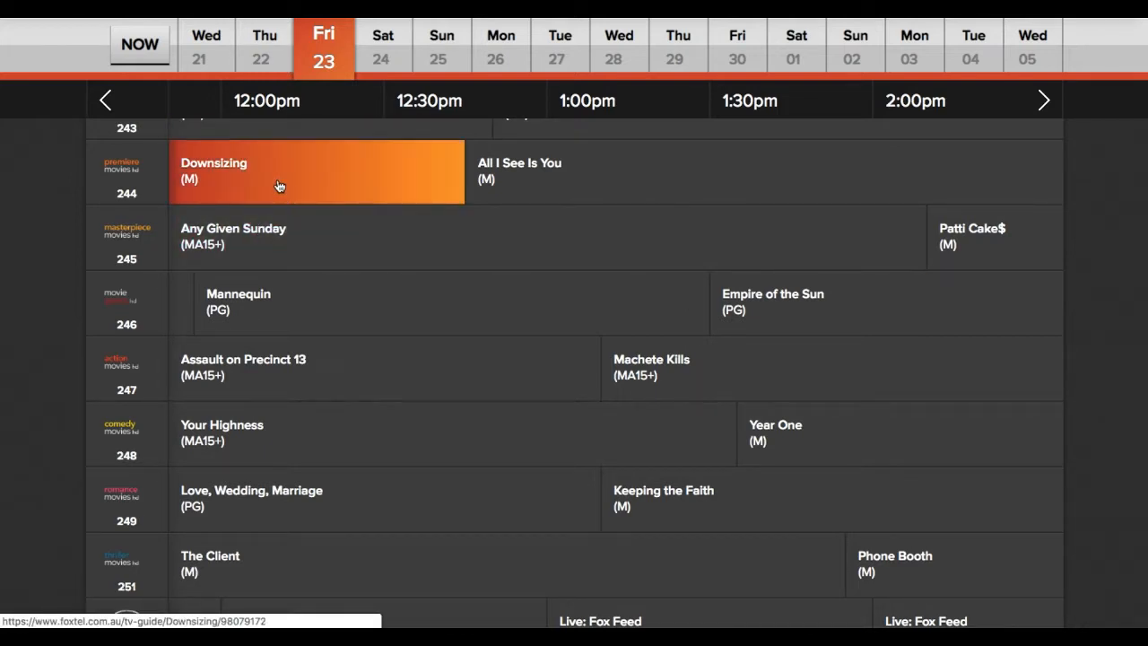
{"action": "left_click", "coordinate": [278, 185]}
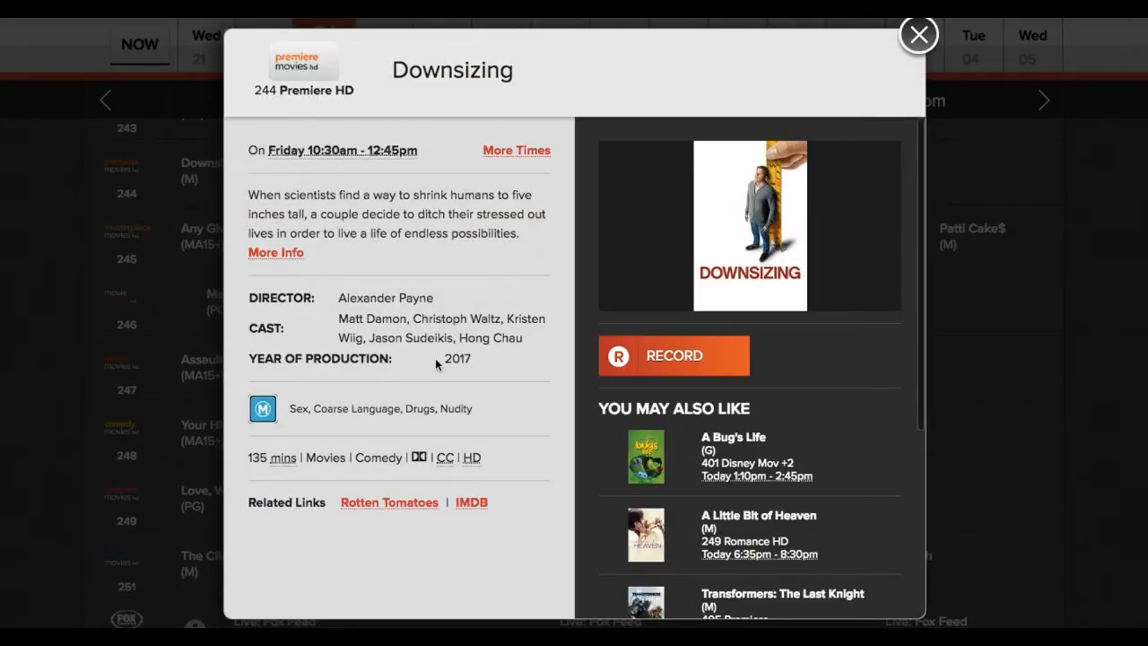
{"action": "scroll", "coordinate": [436, 359], "scroll_direction": "left", "scroll_amount": 5}
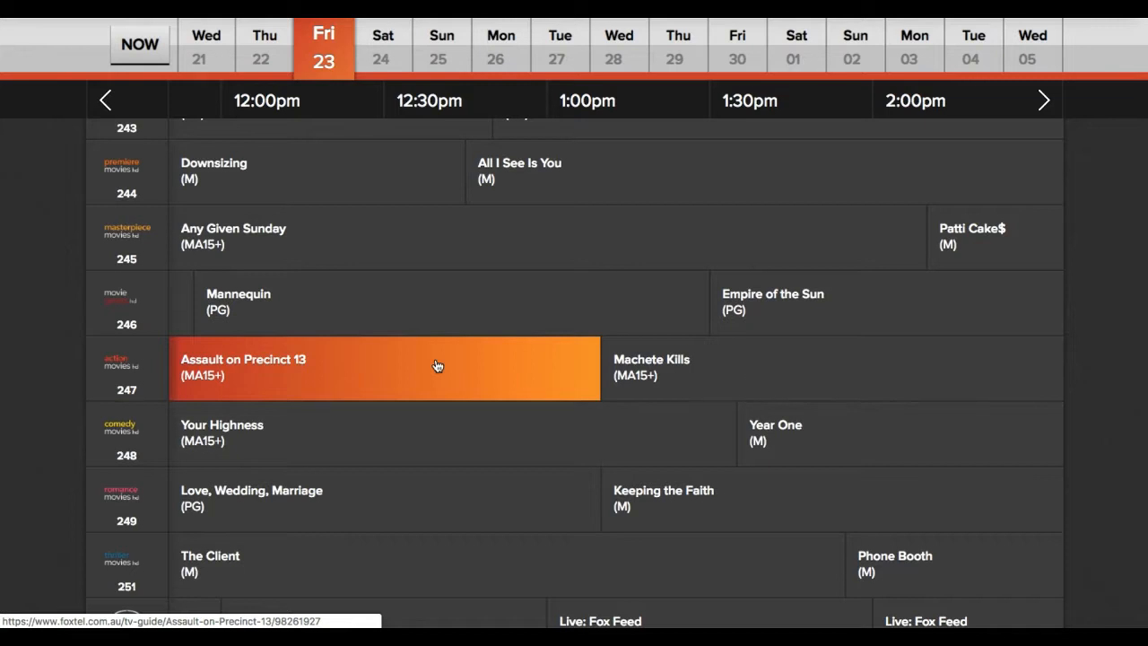
{"action": "scroll", "coordinate": [435, 361], "scroll_direction": "left", "scroll_amount": 5}
{"action": "scroll", "coordinate": [480, 263], "scroll_direction": "left", "scroll_amount": 2}
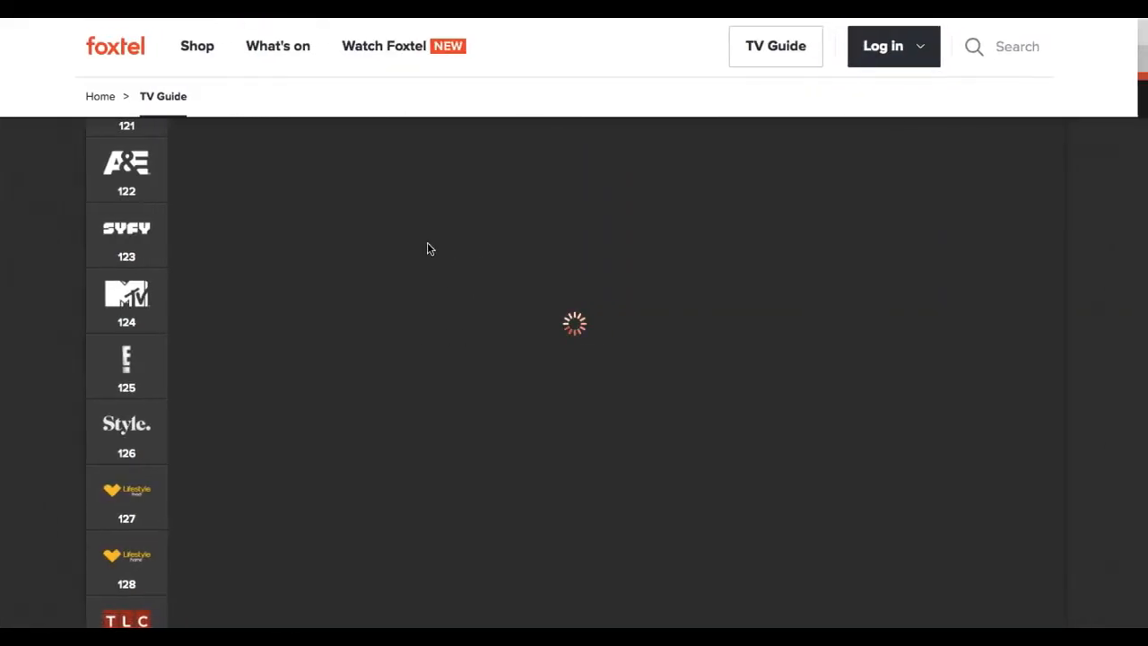
{"action": "scroll", "coordinate": [427, 248], "scroll_direction": "left", "scroll_amount": 3}
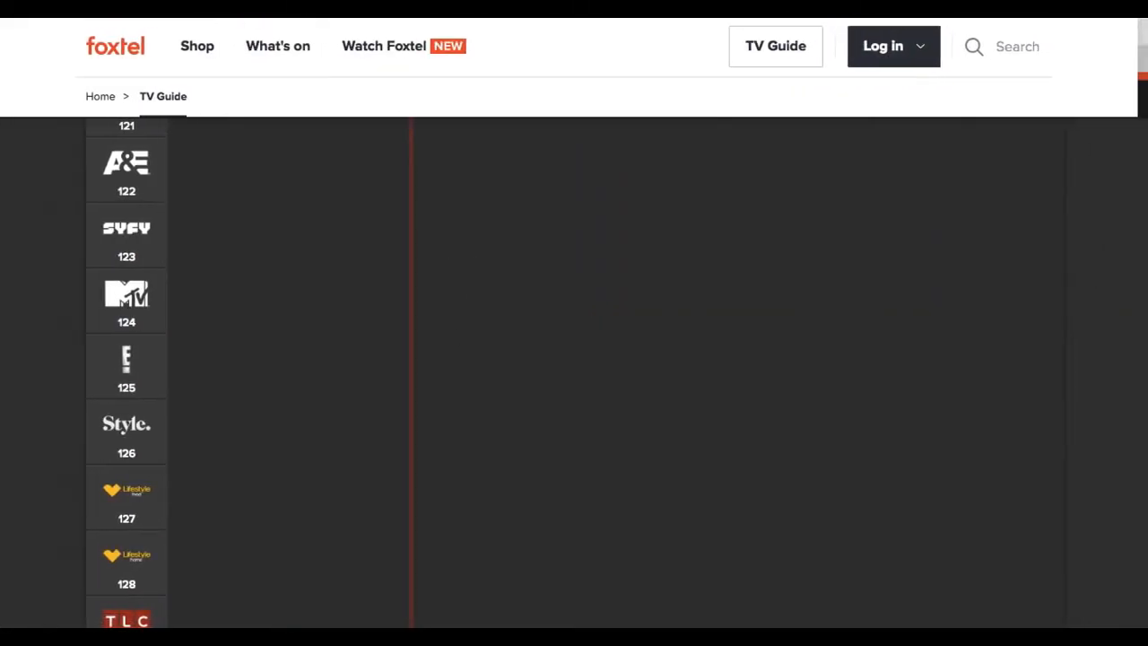
{"action": "key", "text": "alt+Left"}
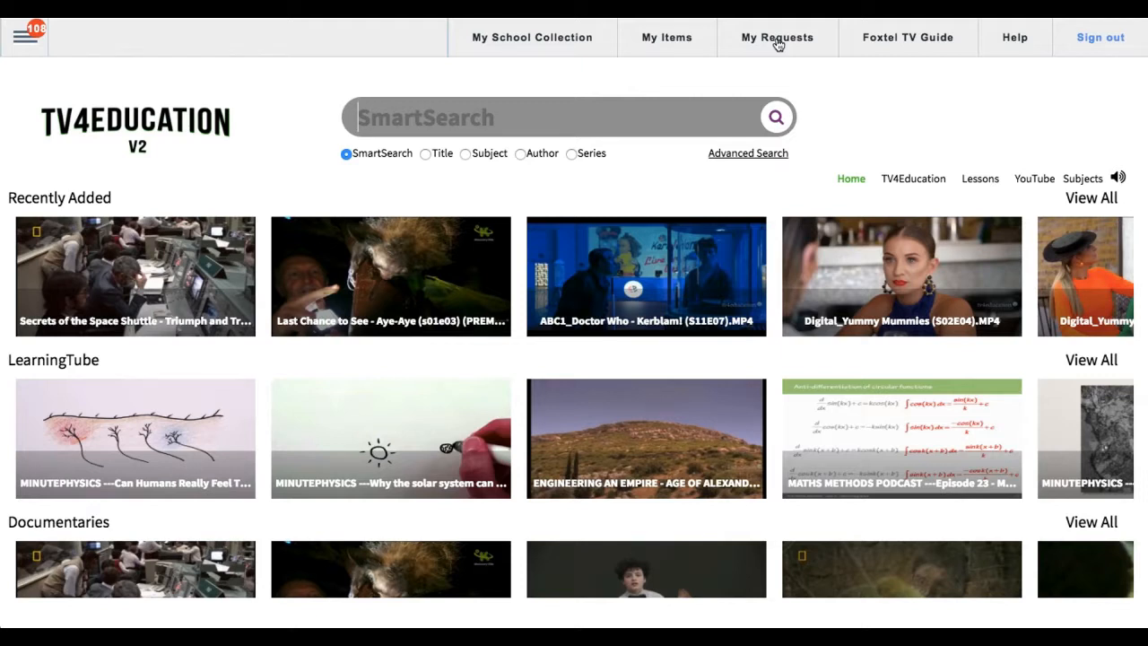
Step: Open the shortcut configuration of the TV4Education page and remove the Foxtel TV Guide shortcut
{"action": "left_click", "coordinate": [27, 38]}
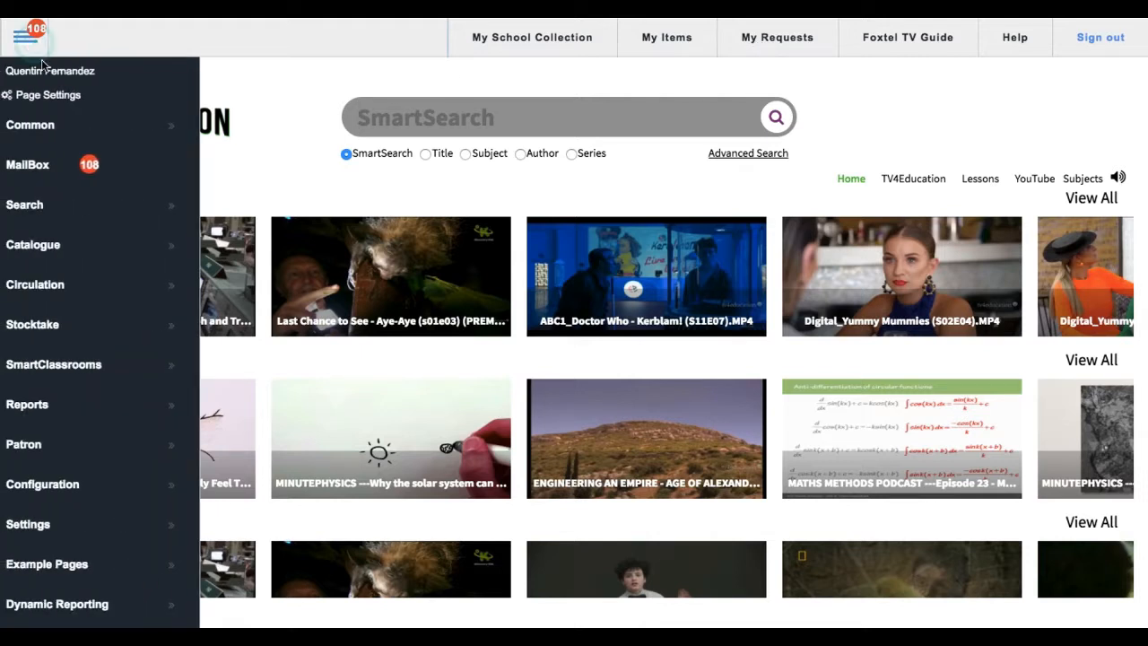
{"action": "left_click", "coordinate": [54, 106]}
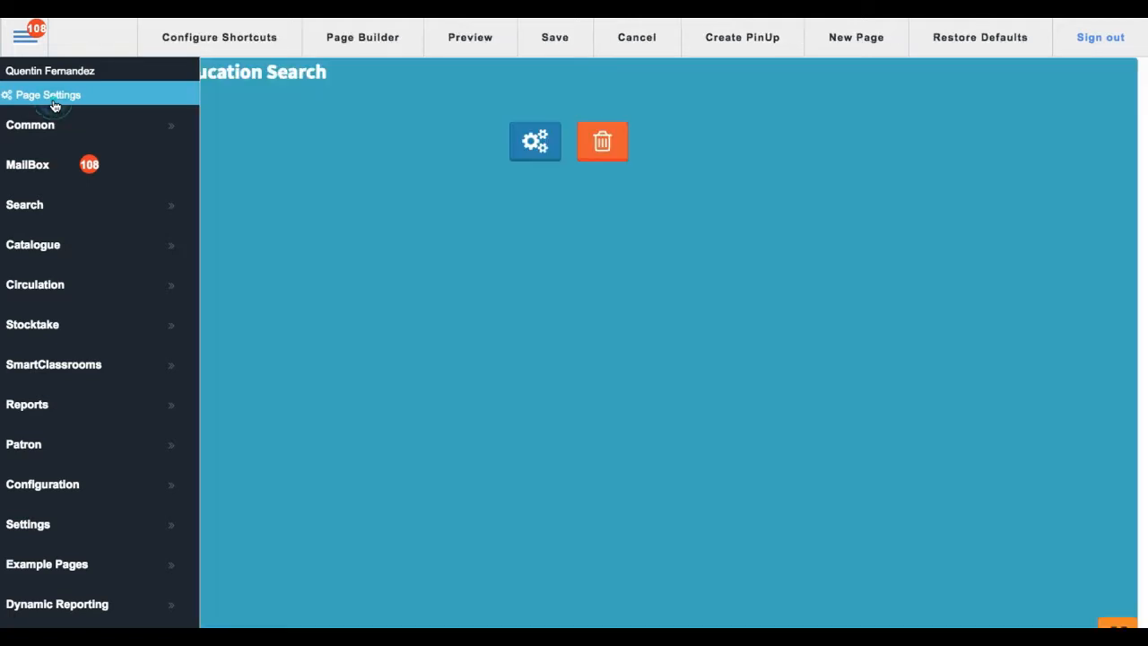
{"action": "left_click", "coordinate": [228, 39]}
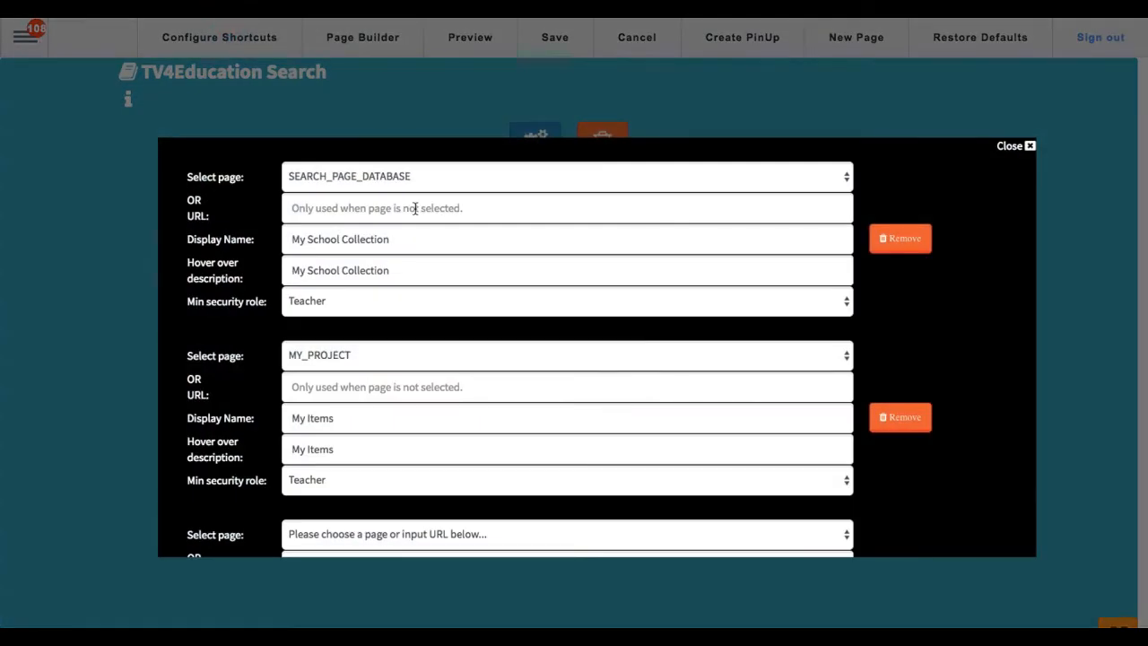
{"action": "scroll", "coordinate": [415, 208], "scroll_direction": "down", "scroll_amount": 5}
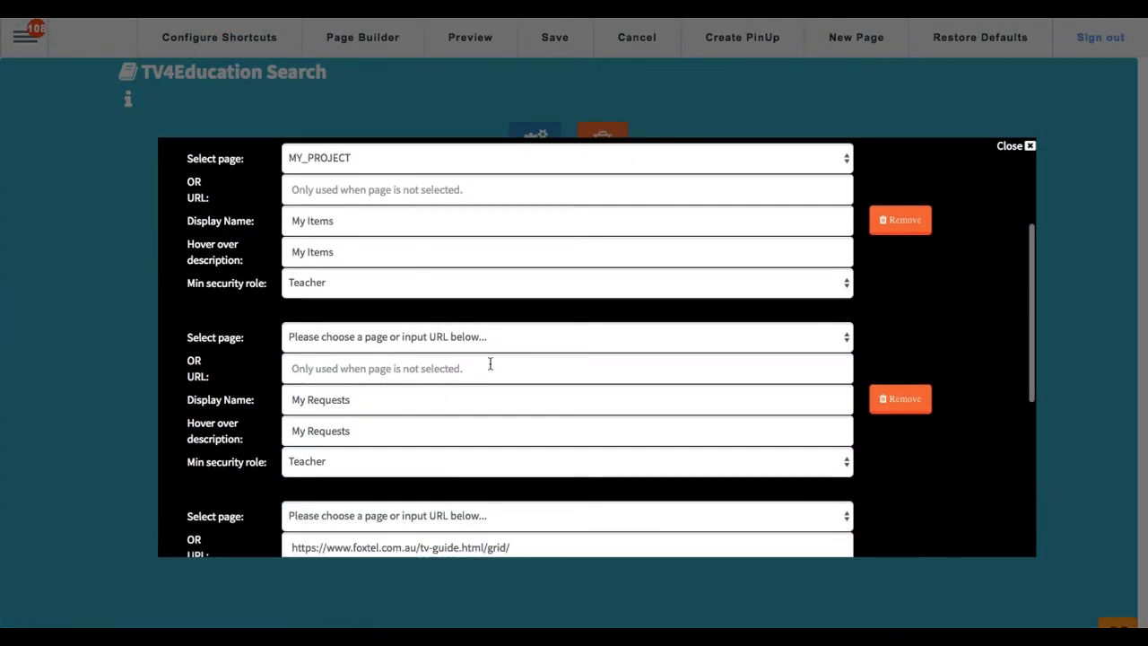
{"action": "scroll", "coordinate": [490, 361], "scroll_direction": "down", "scroll_amount": 4}
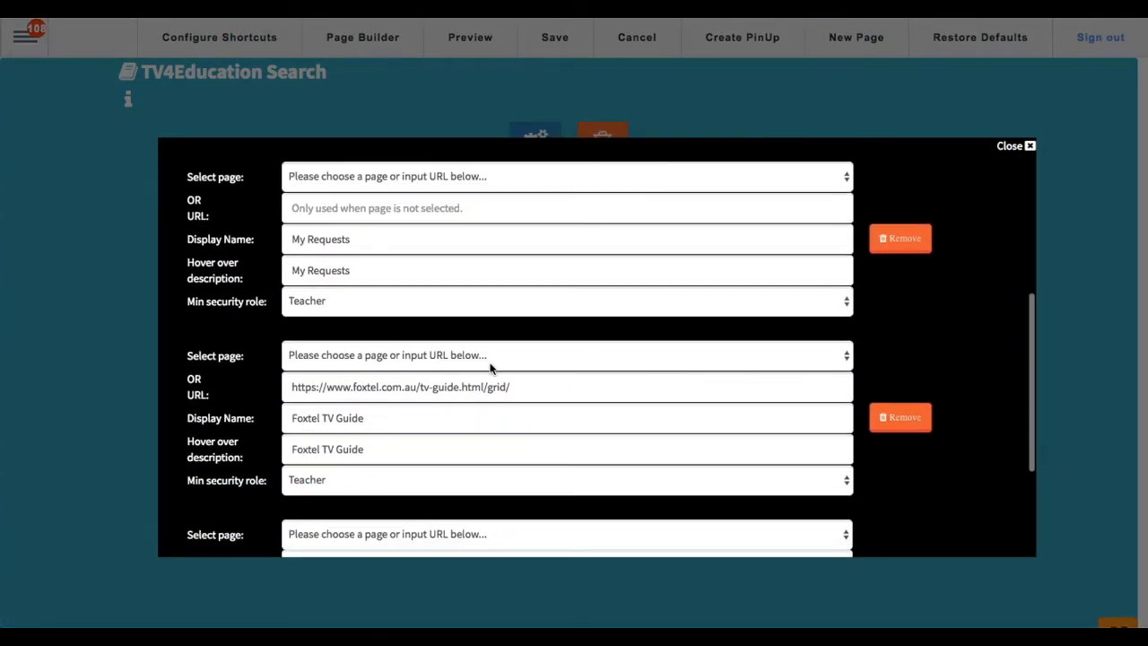
{"action": "left_click", "coordinate": [906, 425]}
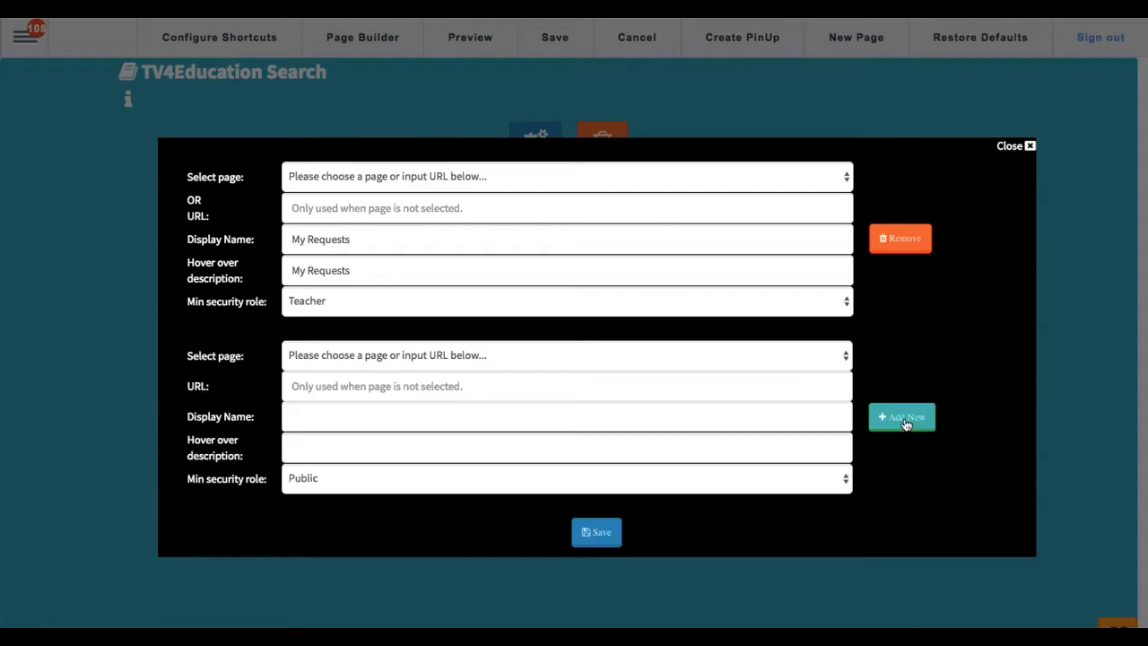
Step: Save the reduced TV4Education shortcut list and the page configuration, and refresh the page
{"action": "left_click", "coordinate": [603, 536]}
{"action": "left_click", "coordinate": [707, 72]}
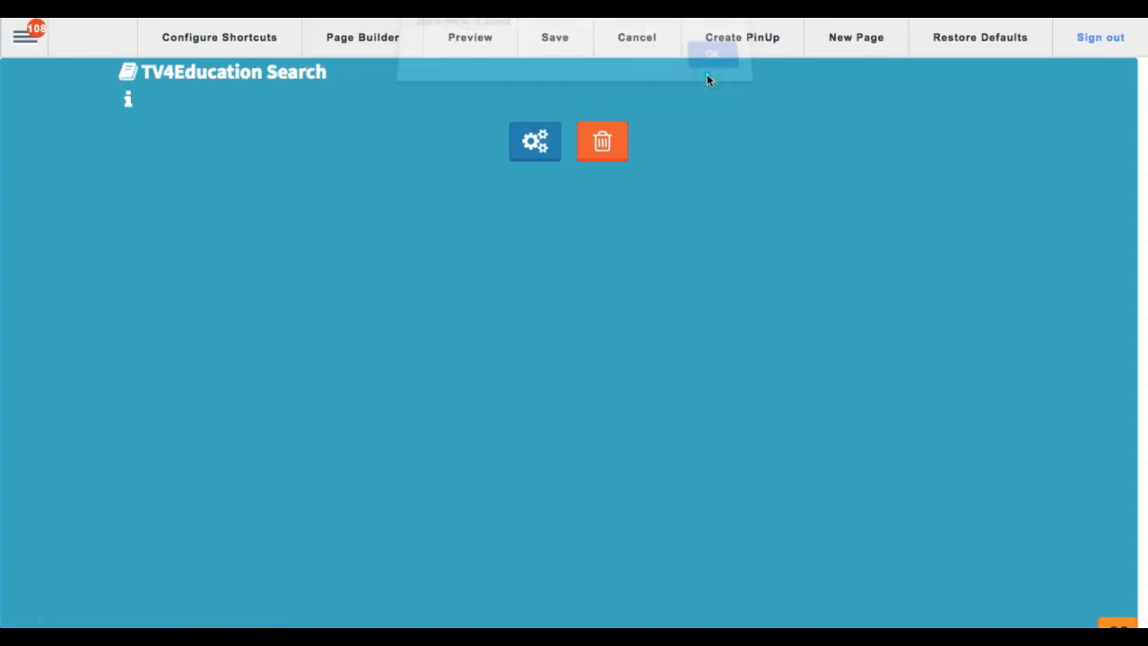
{"action": "left_click", "coordinate": [556, 37]}
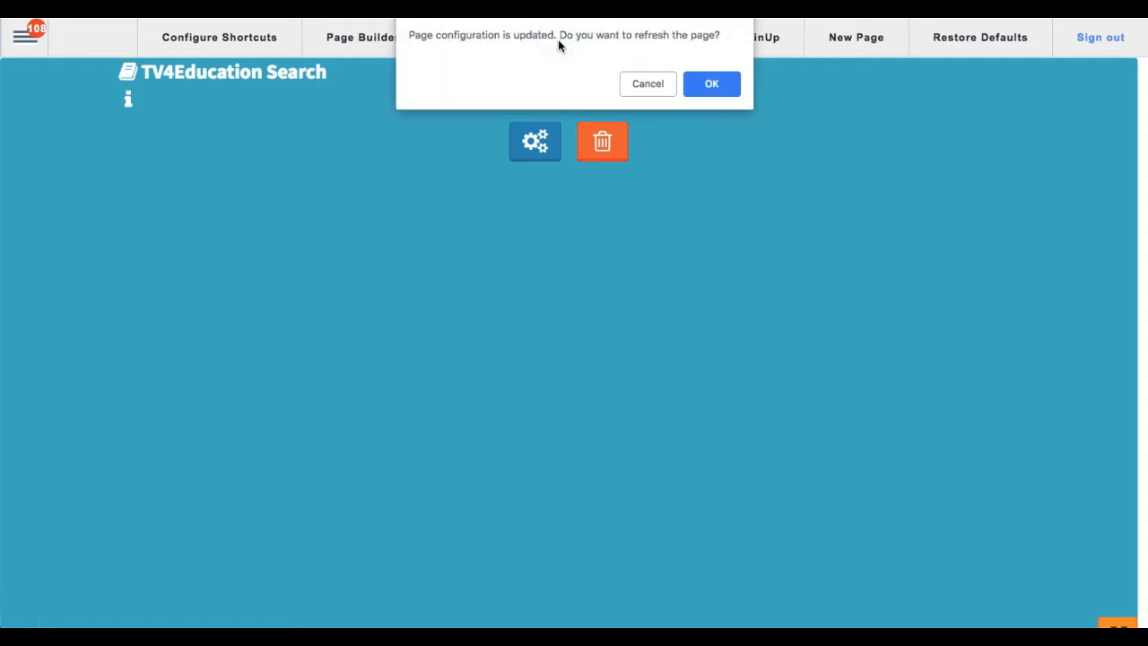
{"action": "left_click", "coordinate": [718, 84]}
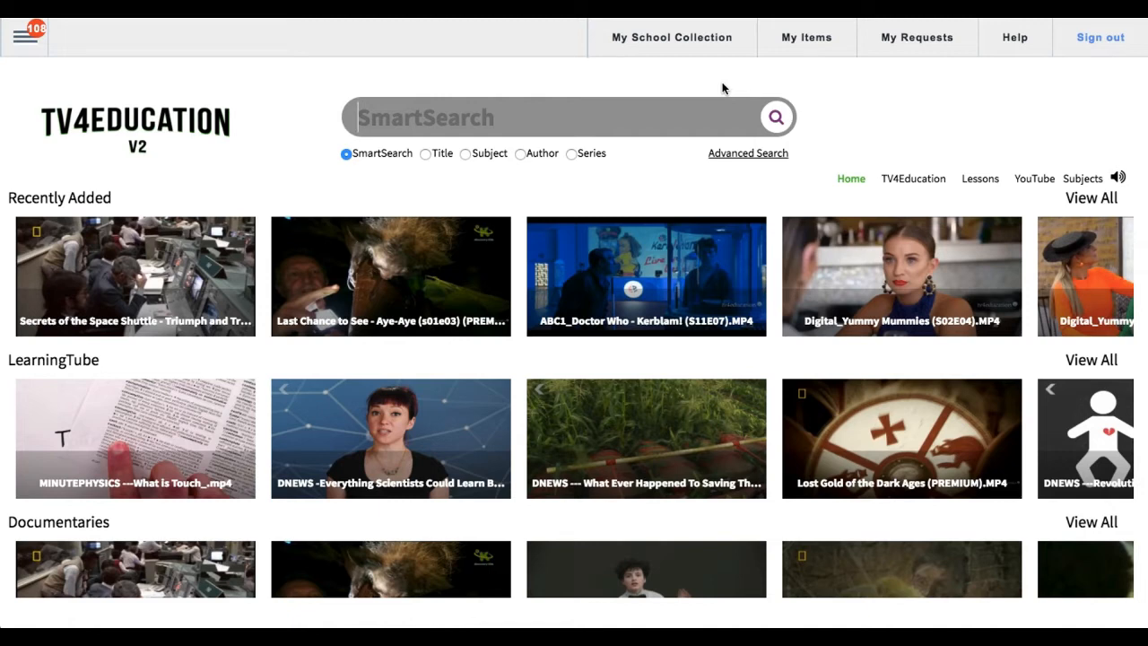
Step: Open the main navigation menu of the TV4Education page
{"action": "left_click", "coordinate": [30, 47]}
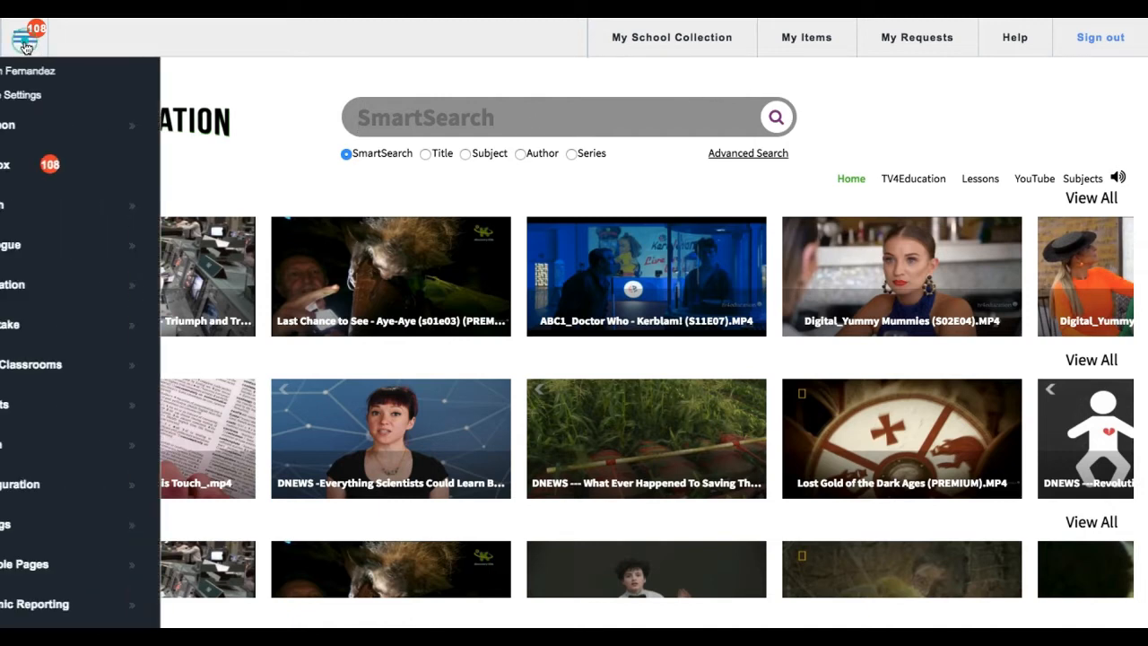